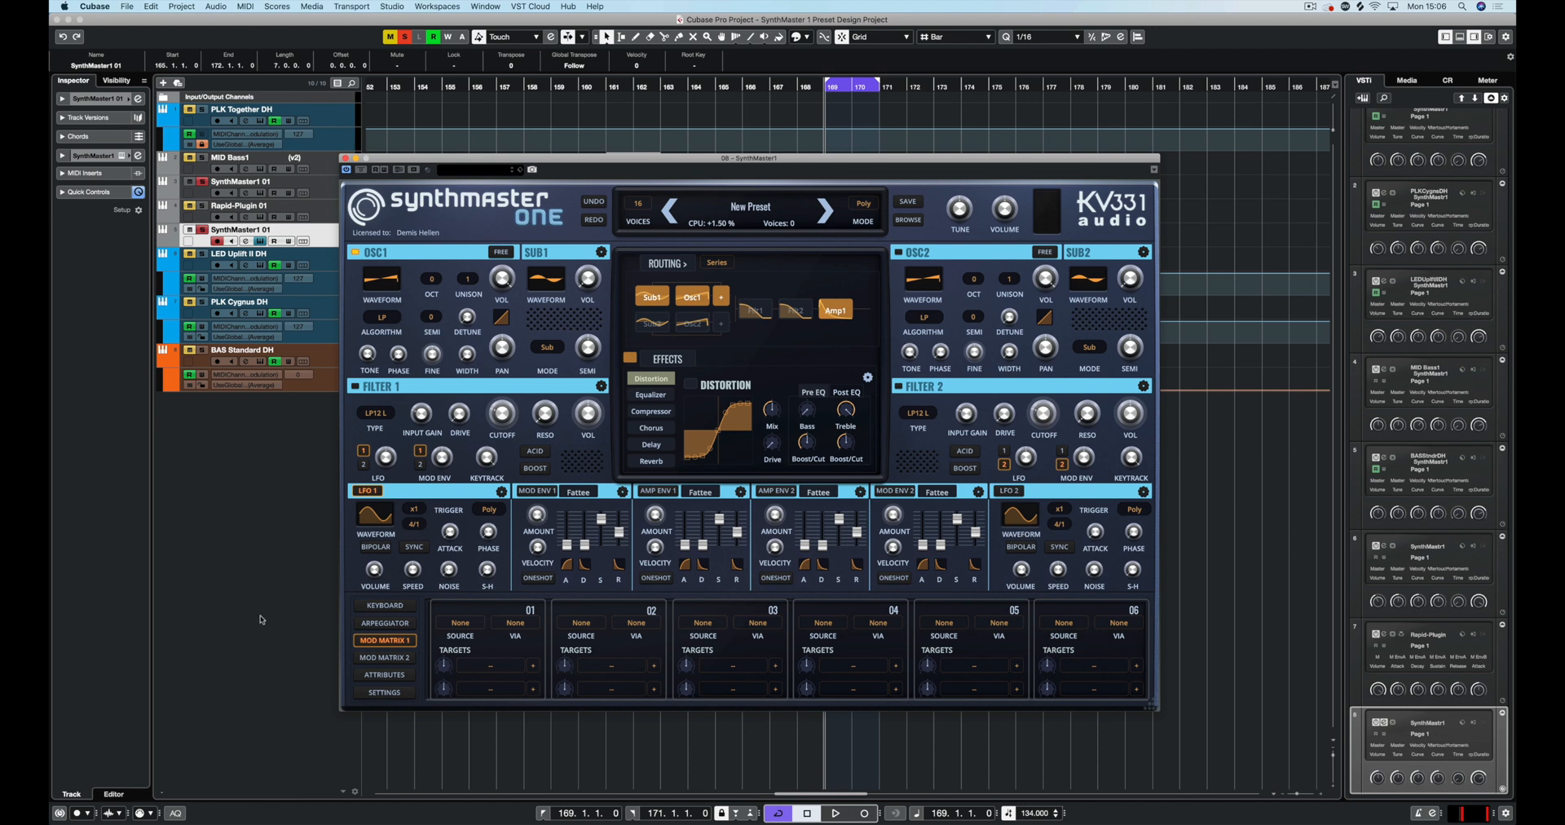
Look through the synth's settings page with the oscillator drift controls, the first modulation matrix and the keyboard page
click(385, 693)
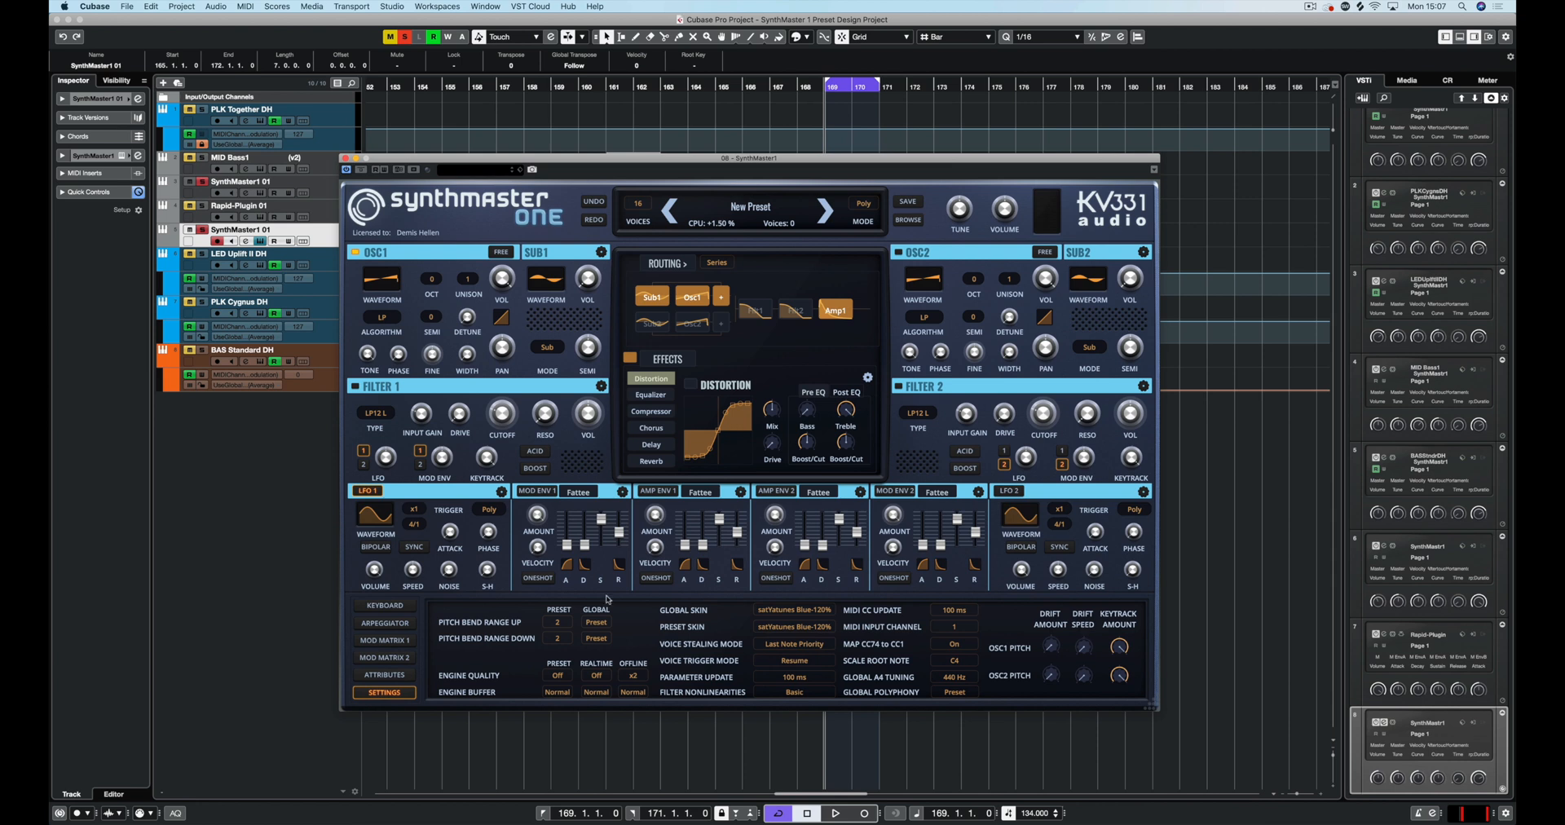
mouse_move(427, 362)
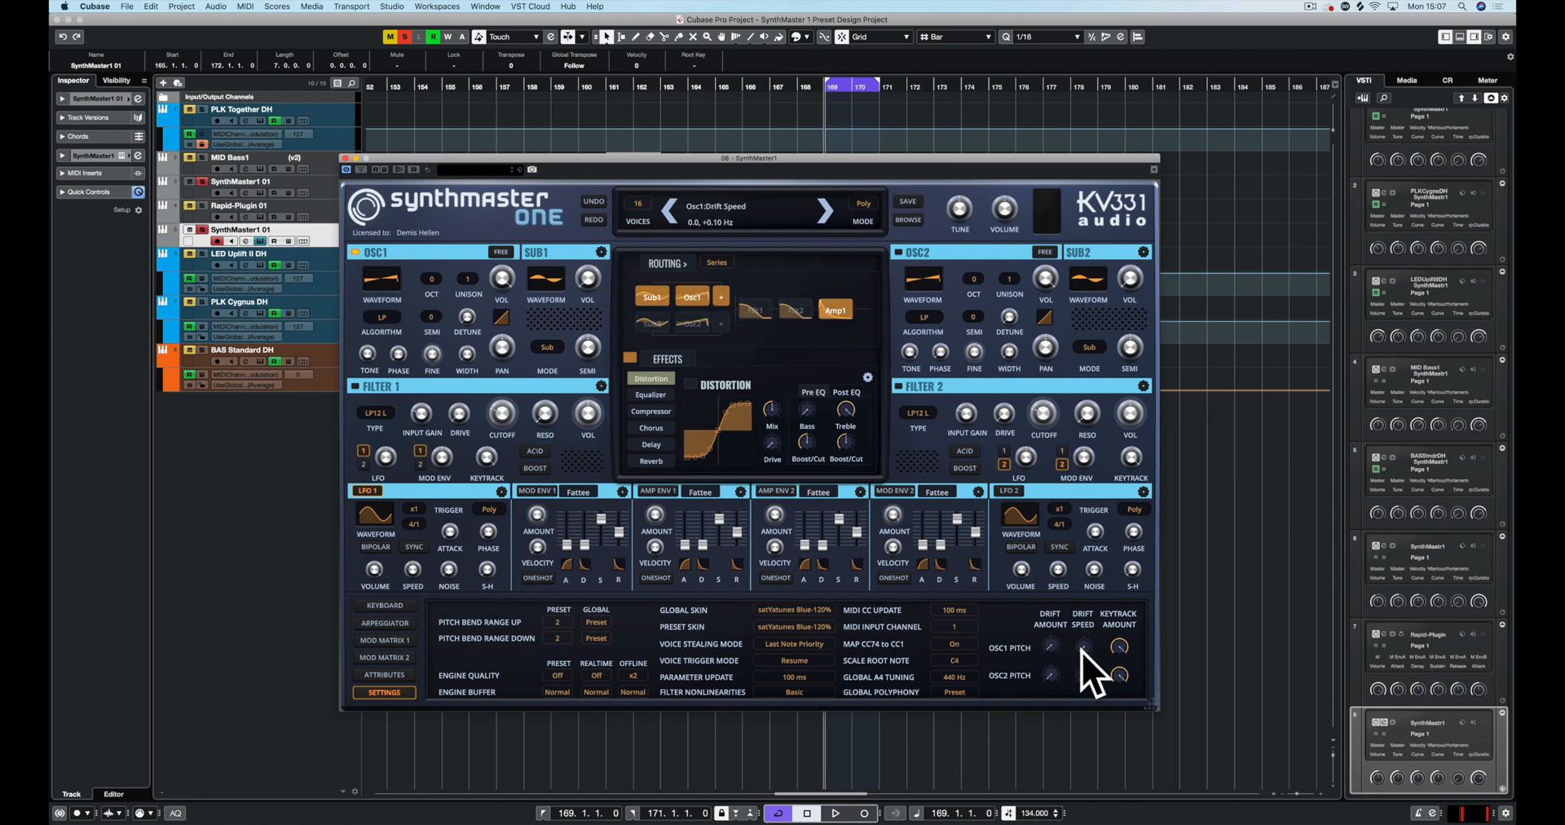
mouse_move(1043, 647)
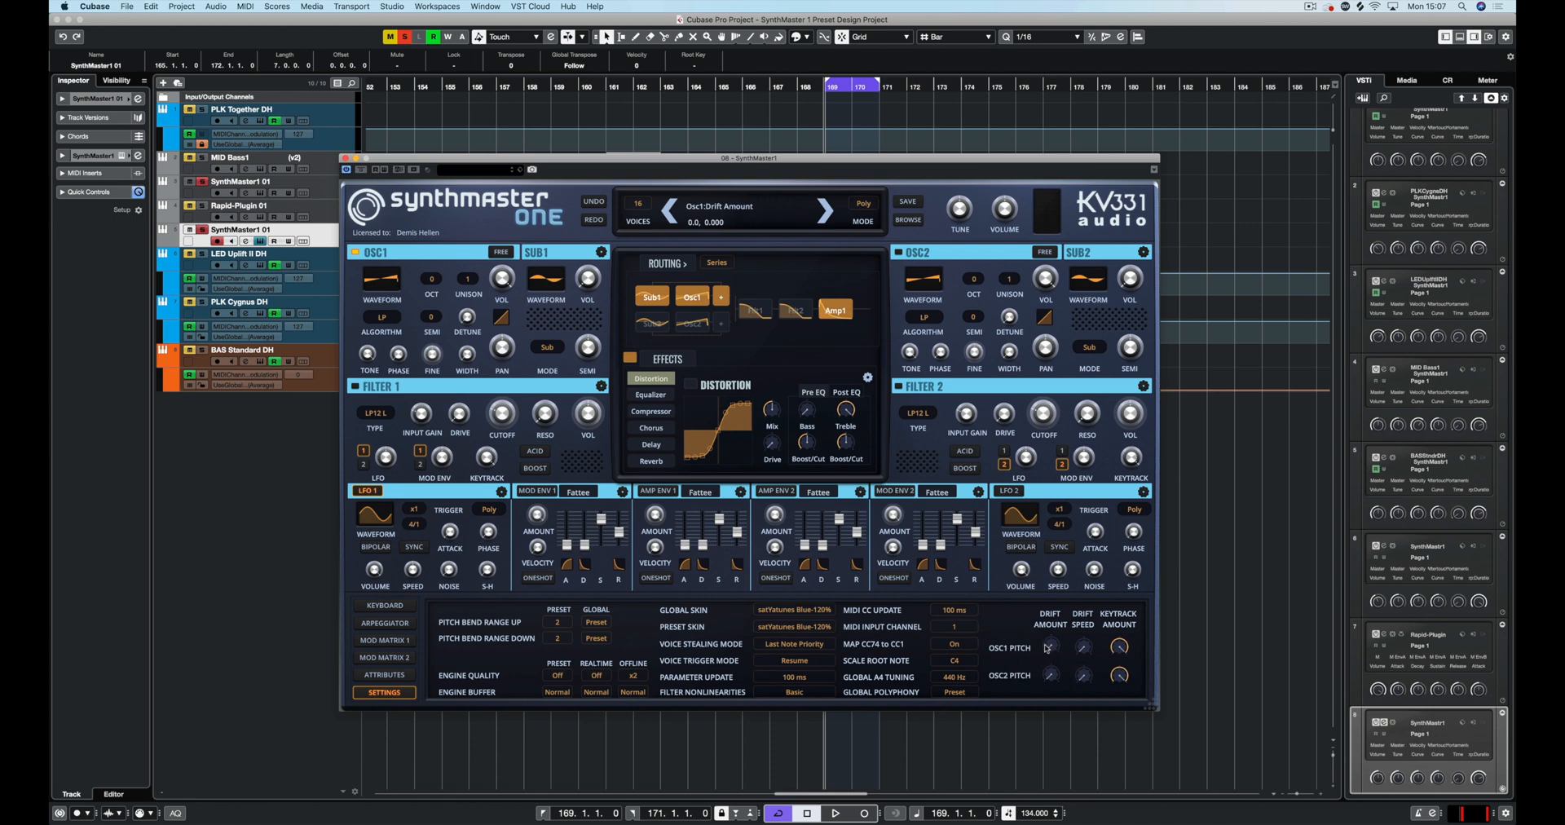
click(397, 642)
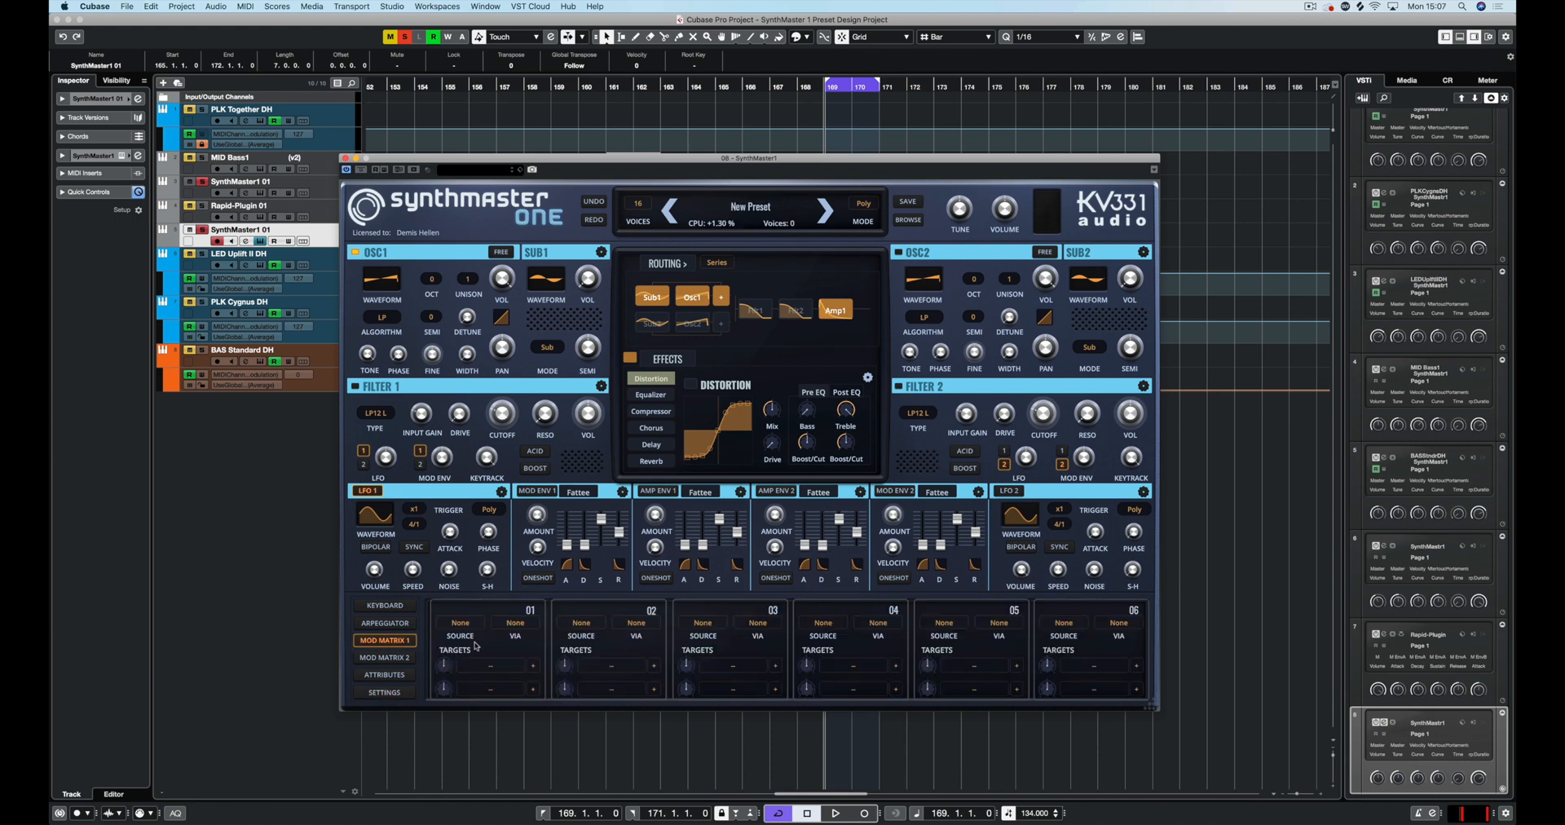
click(385, 605)
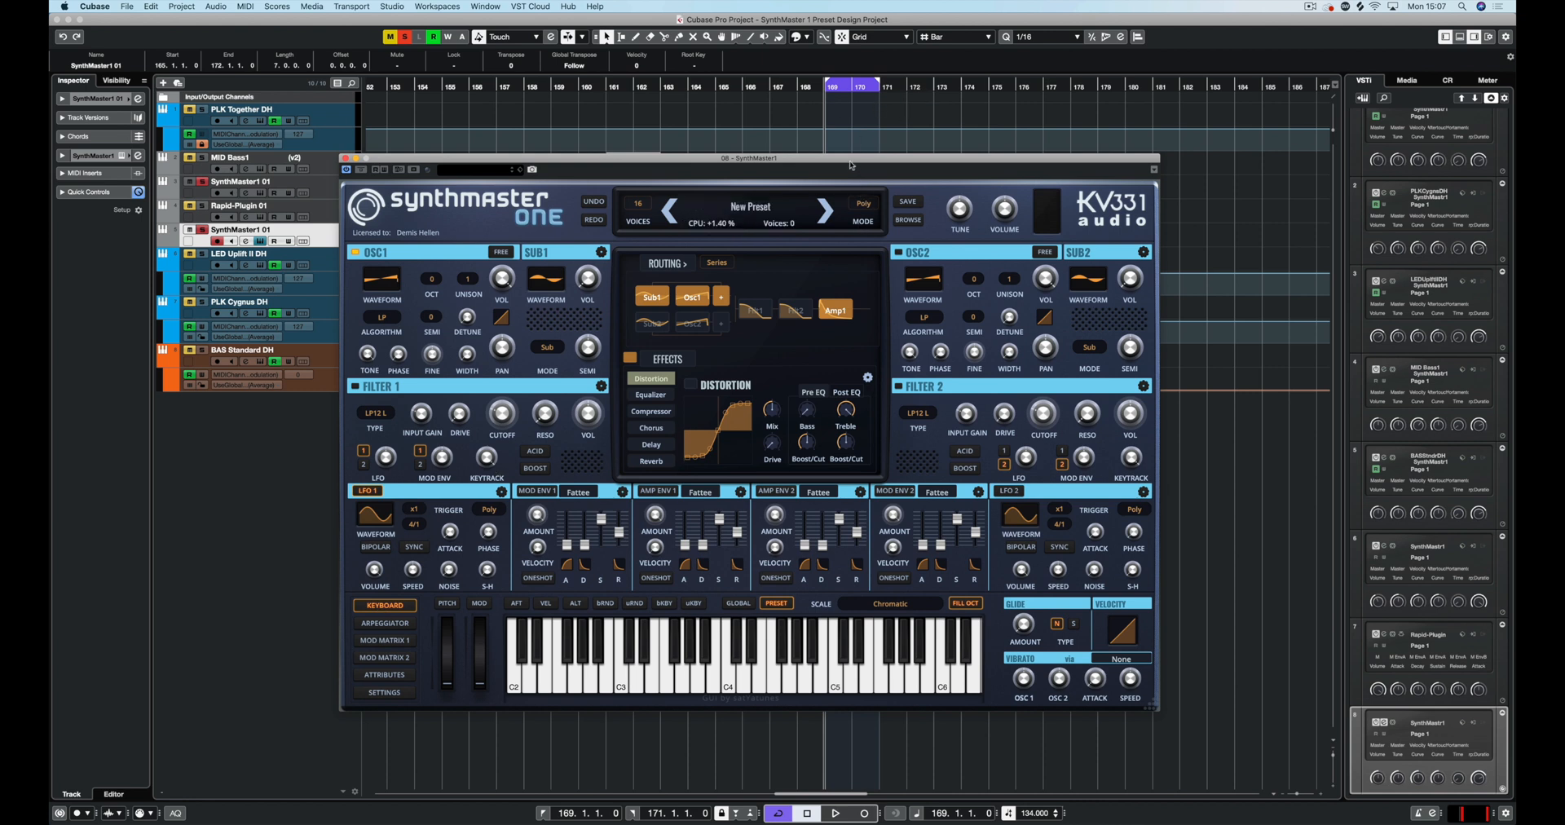
Start loop playback, enable Filter 1 and raise the LFO 1 modulation amount on its cutoff
key(space)
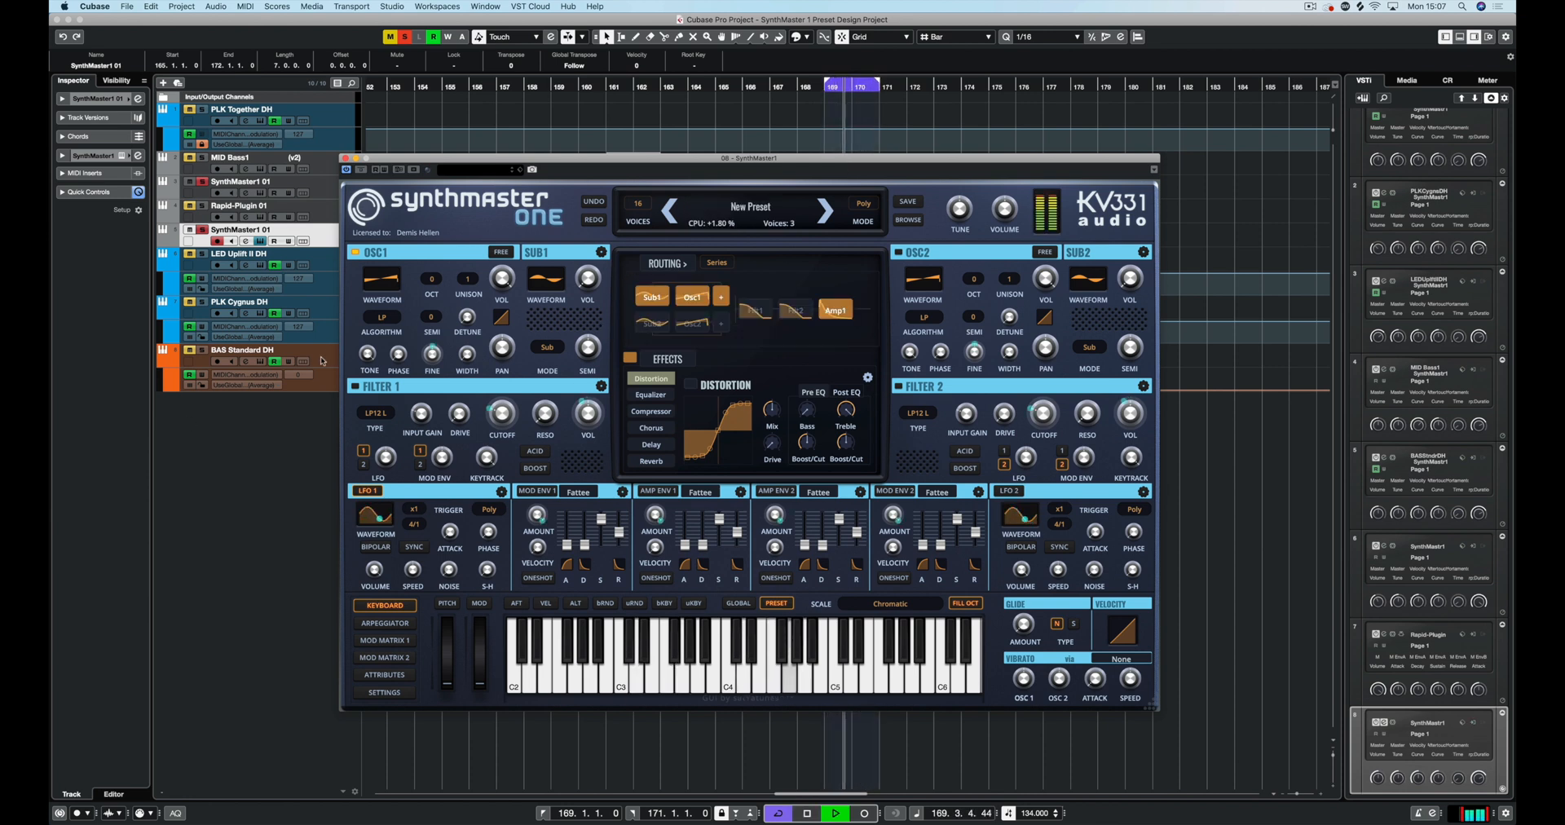
click(356, 388)
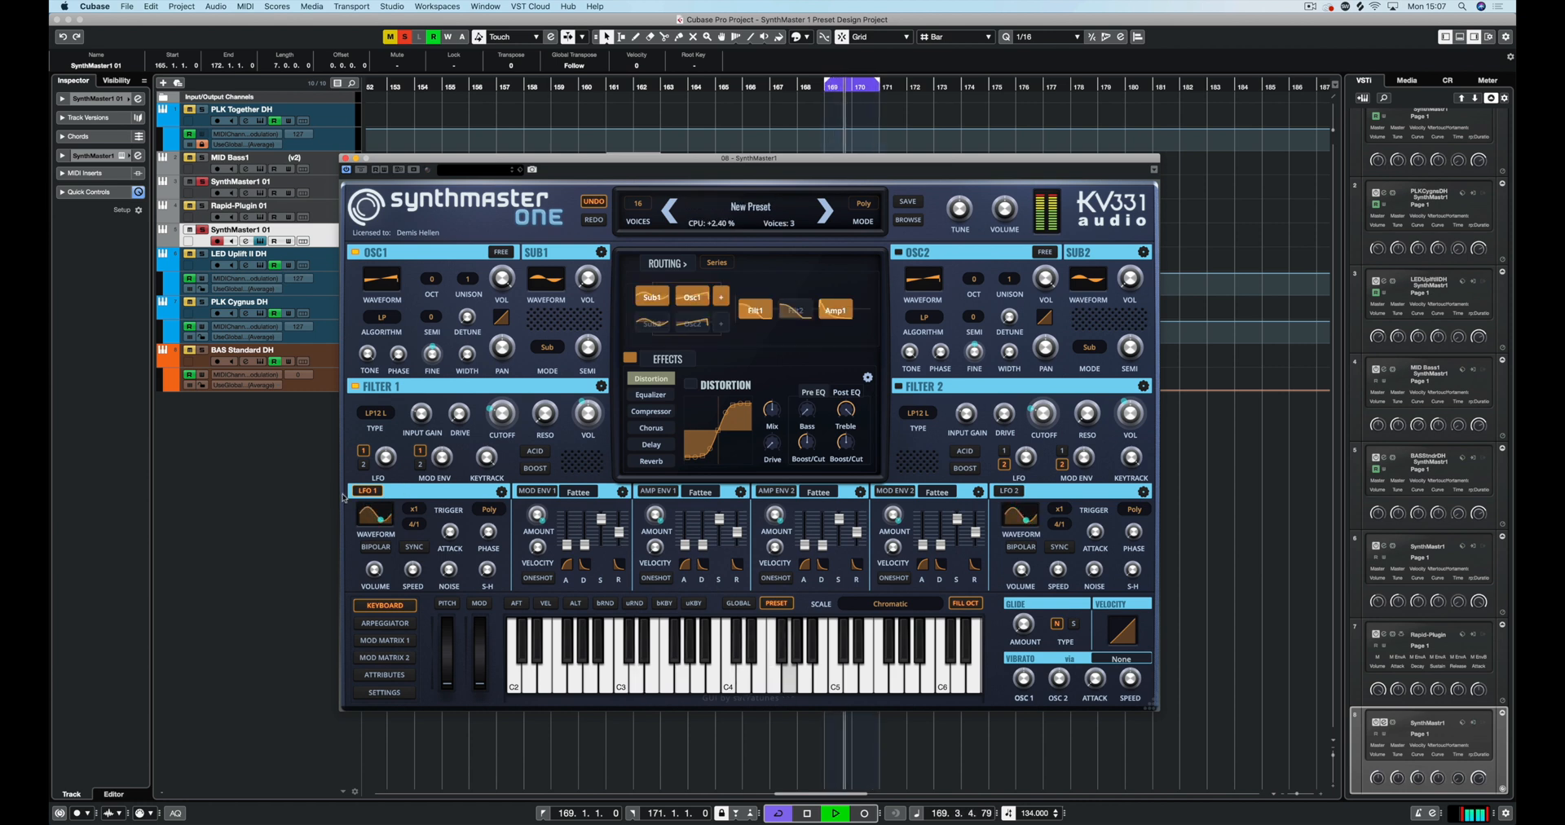
mouse_move(387, 456)
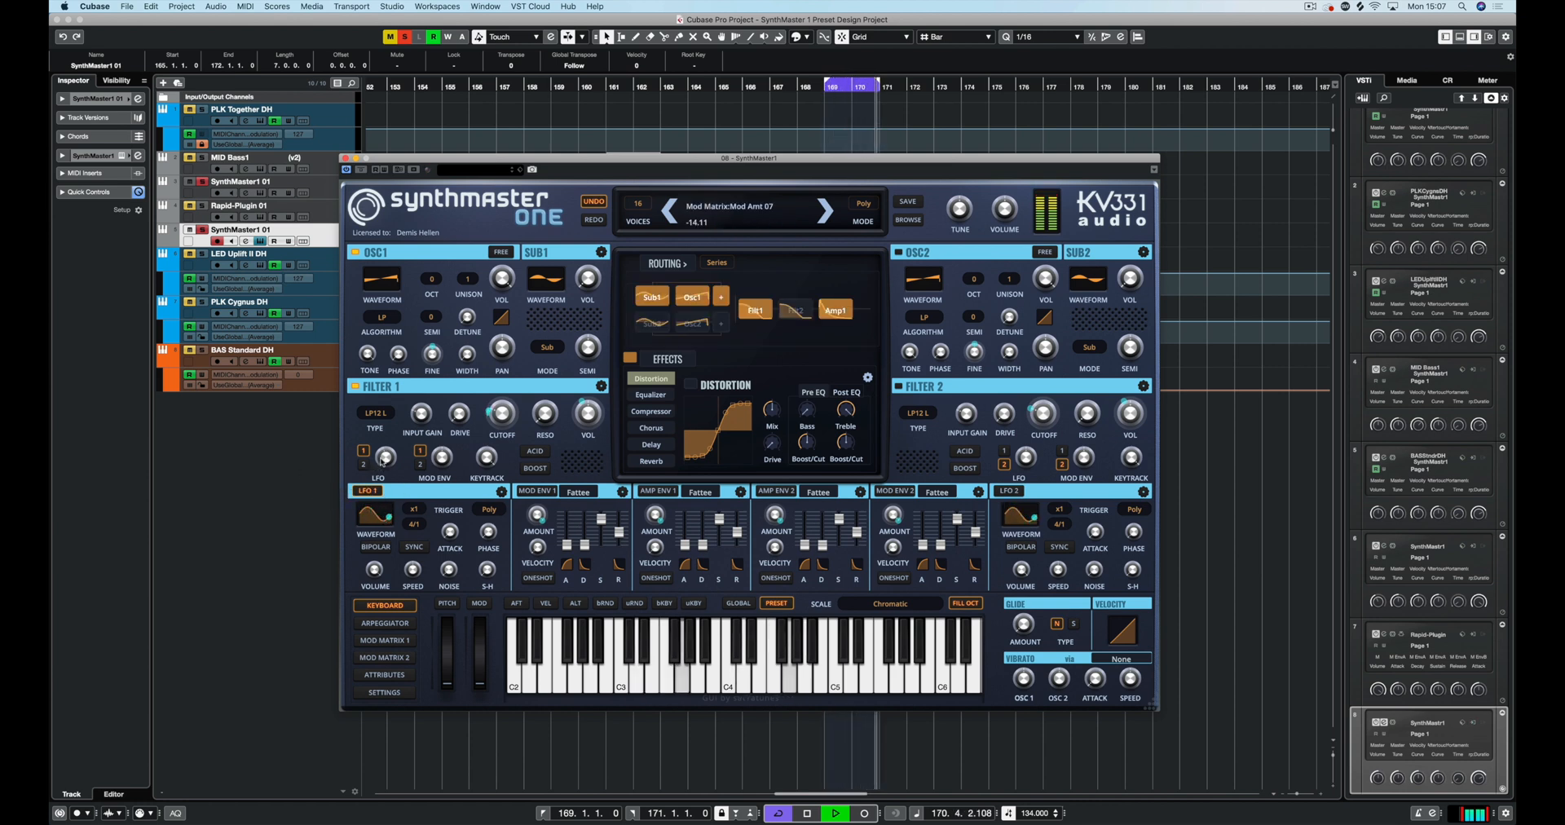
drag(384, 456, 389, 450)
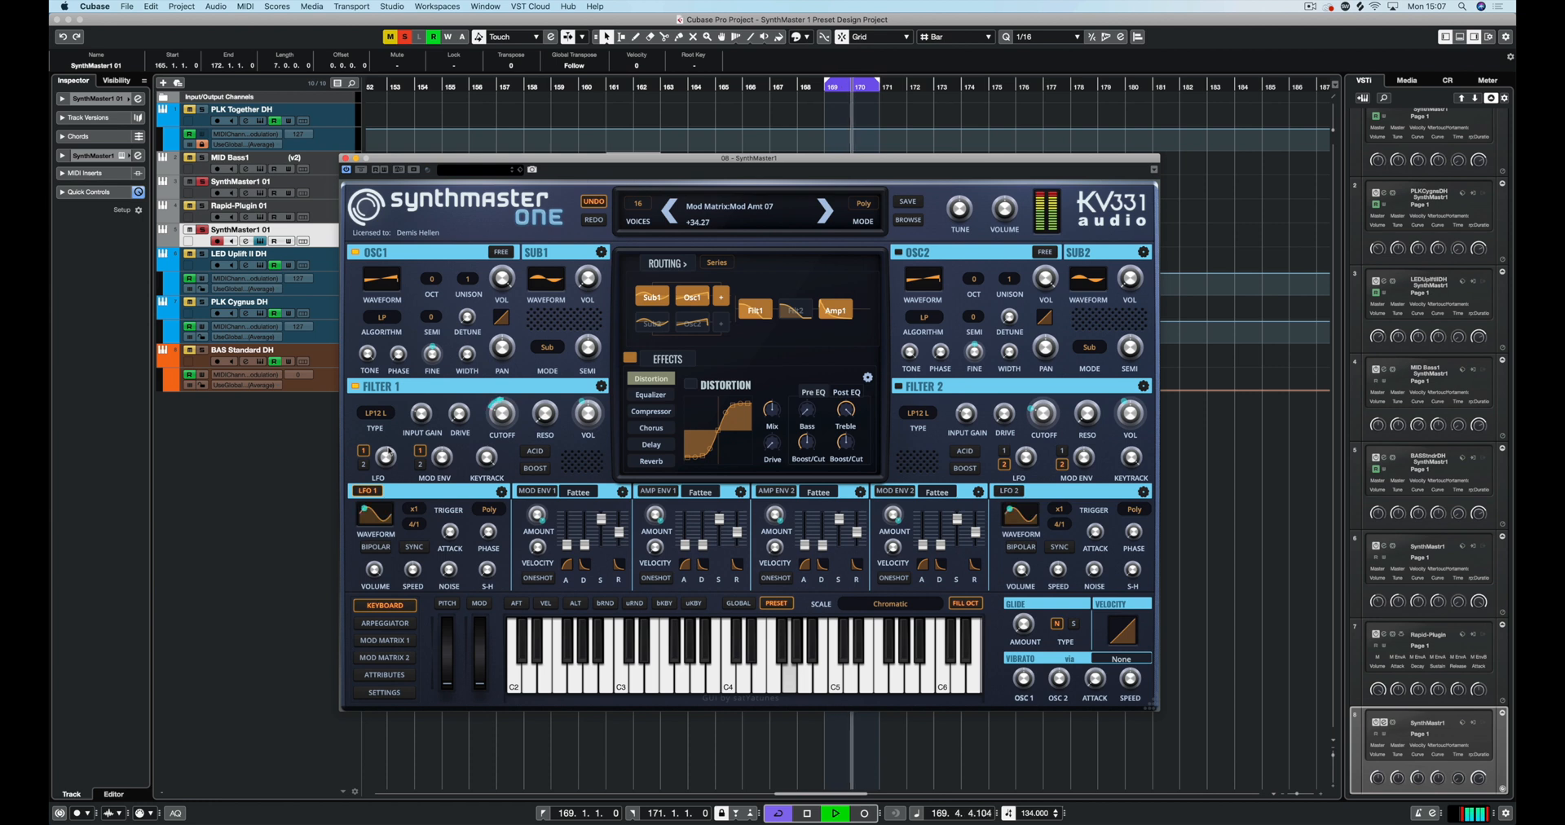
mouse_move(492, 410)
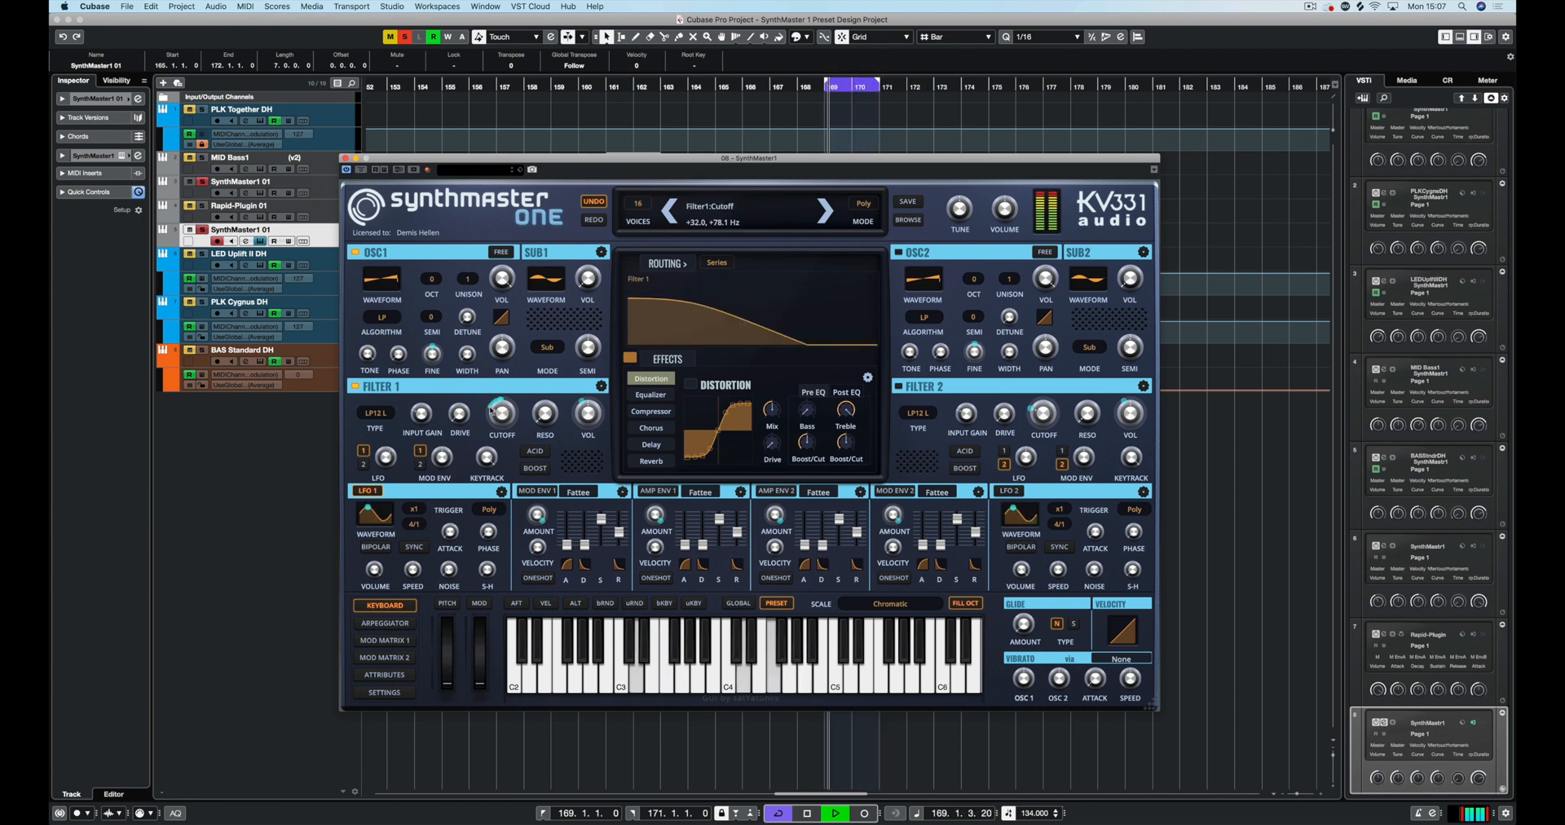
drag(387, 458, 397, 432)
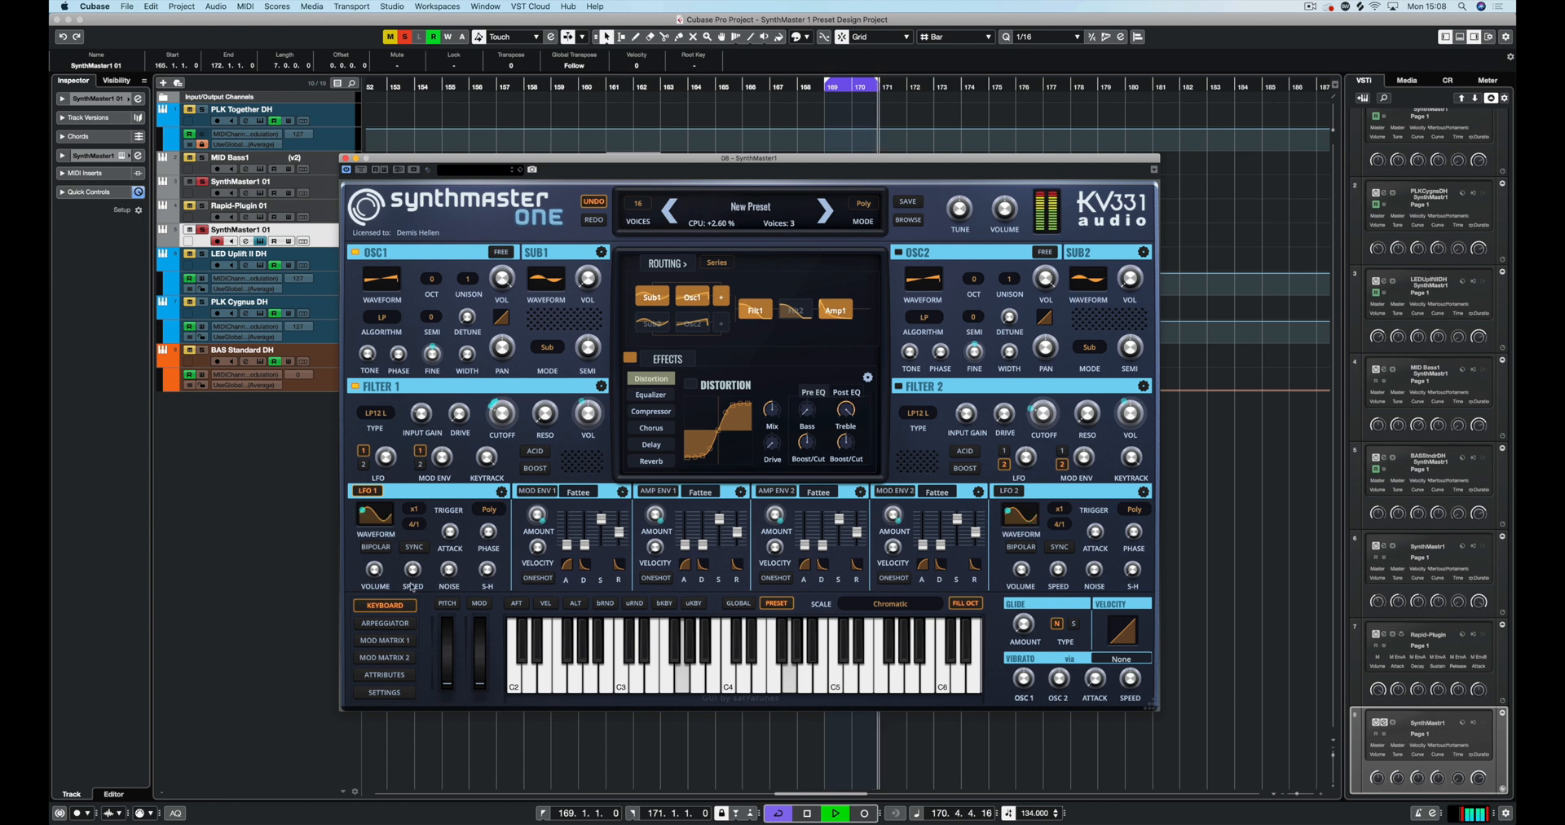
Sync LFO 1 to the project tempo with a beat multiplier of 1/16
click(416, 526)
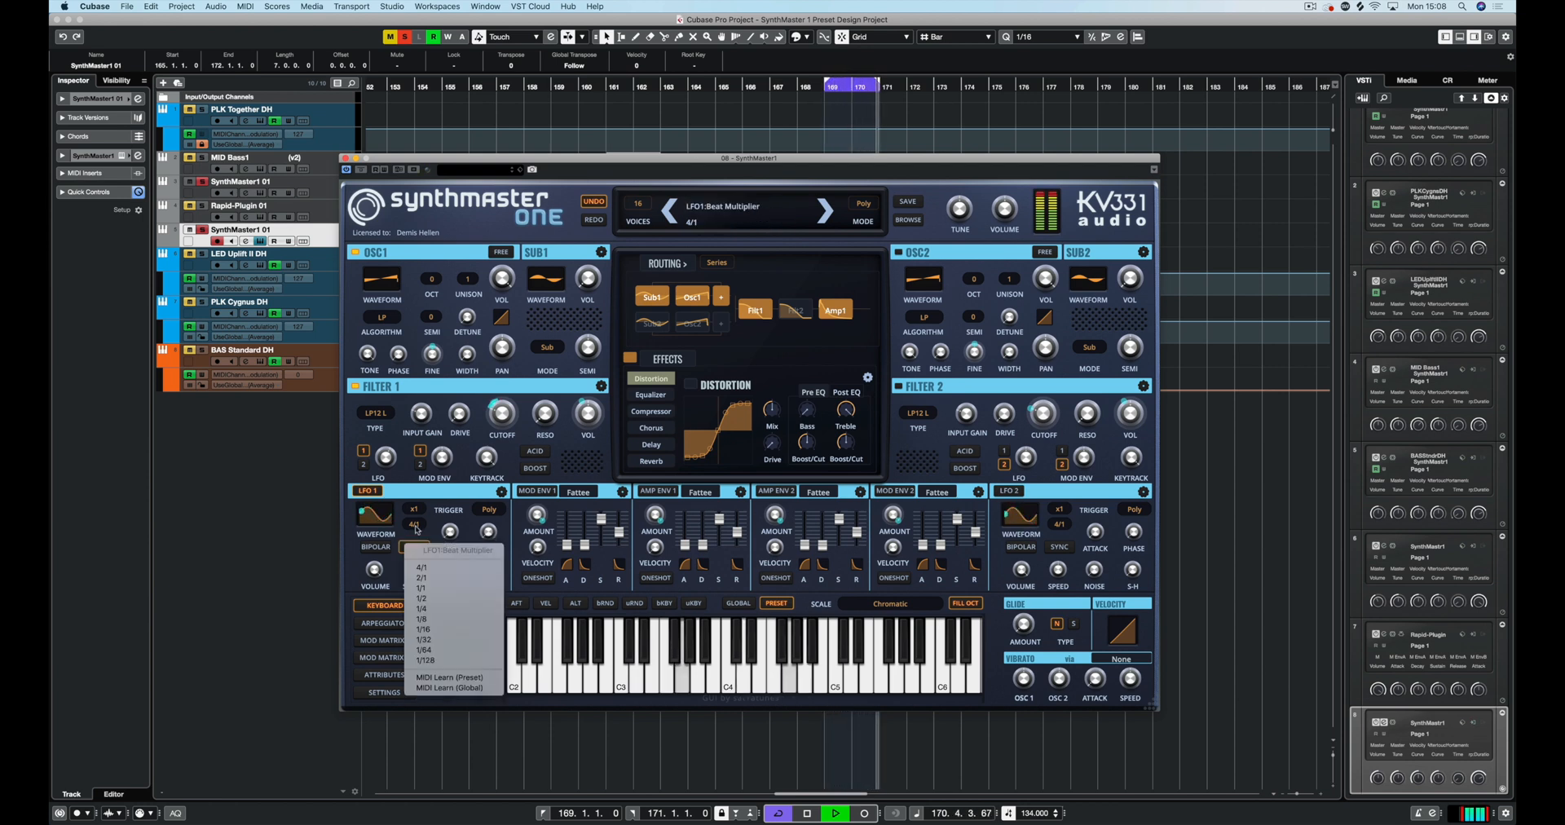
click(433, 630)
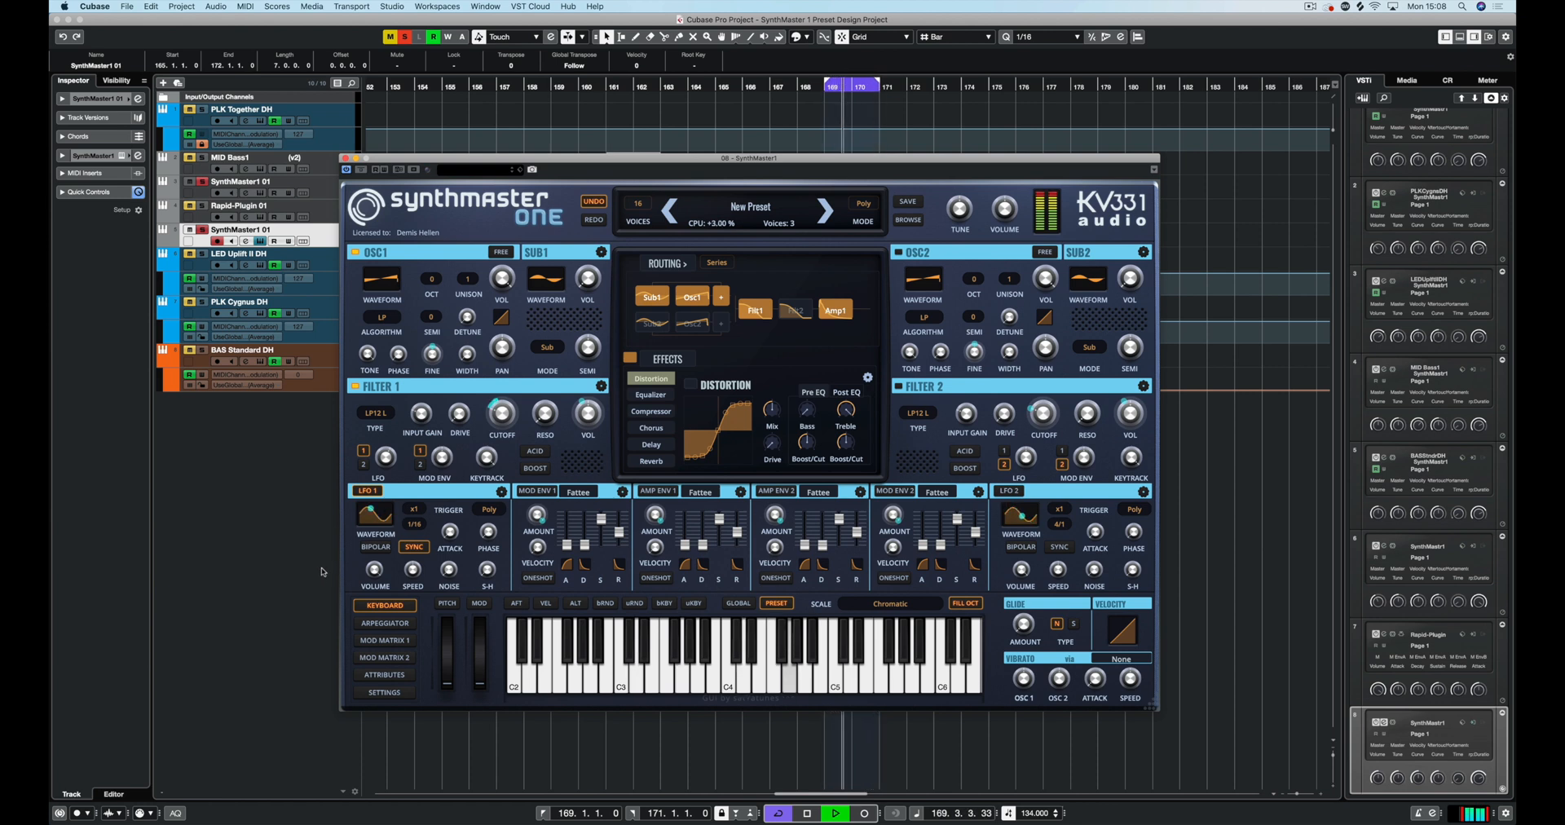
Stop playback, change LFO 1's waveform to a falling sawtooth and restart the loop
key(space)
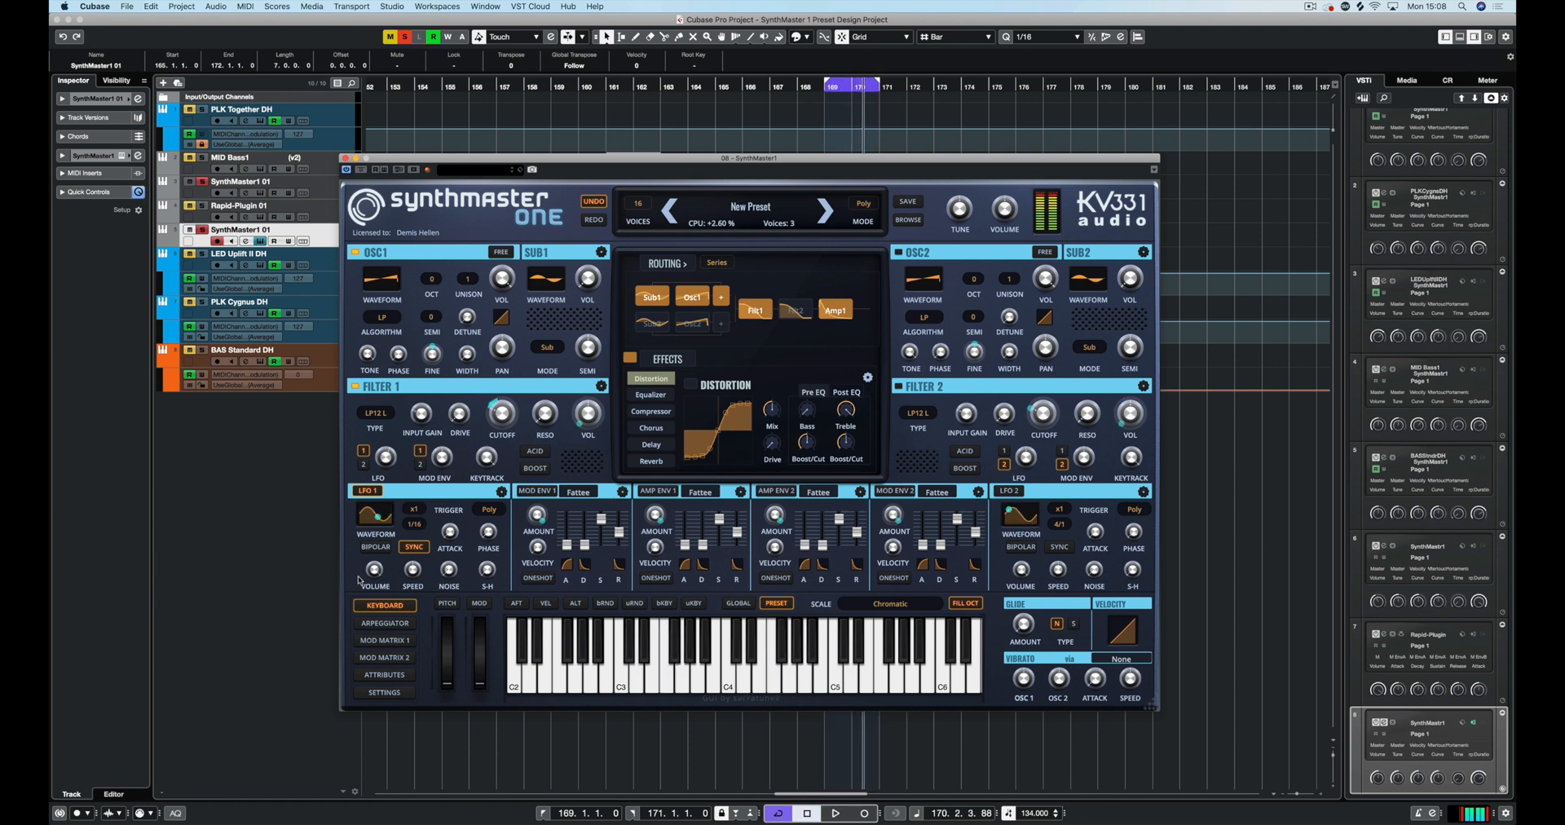
click(377, 515)
click(387, 514)
key(space)
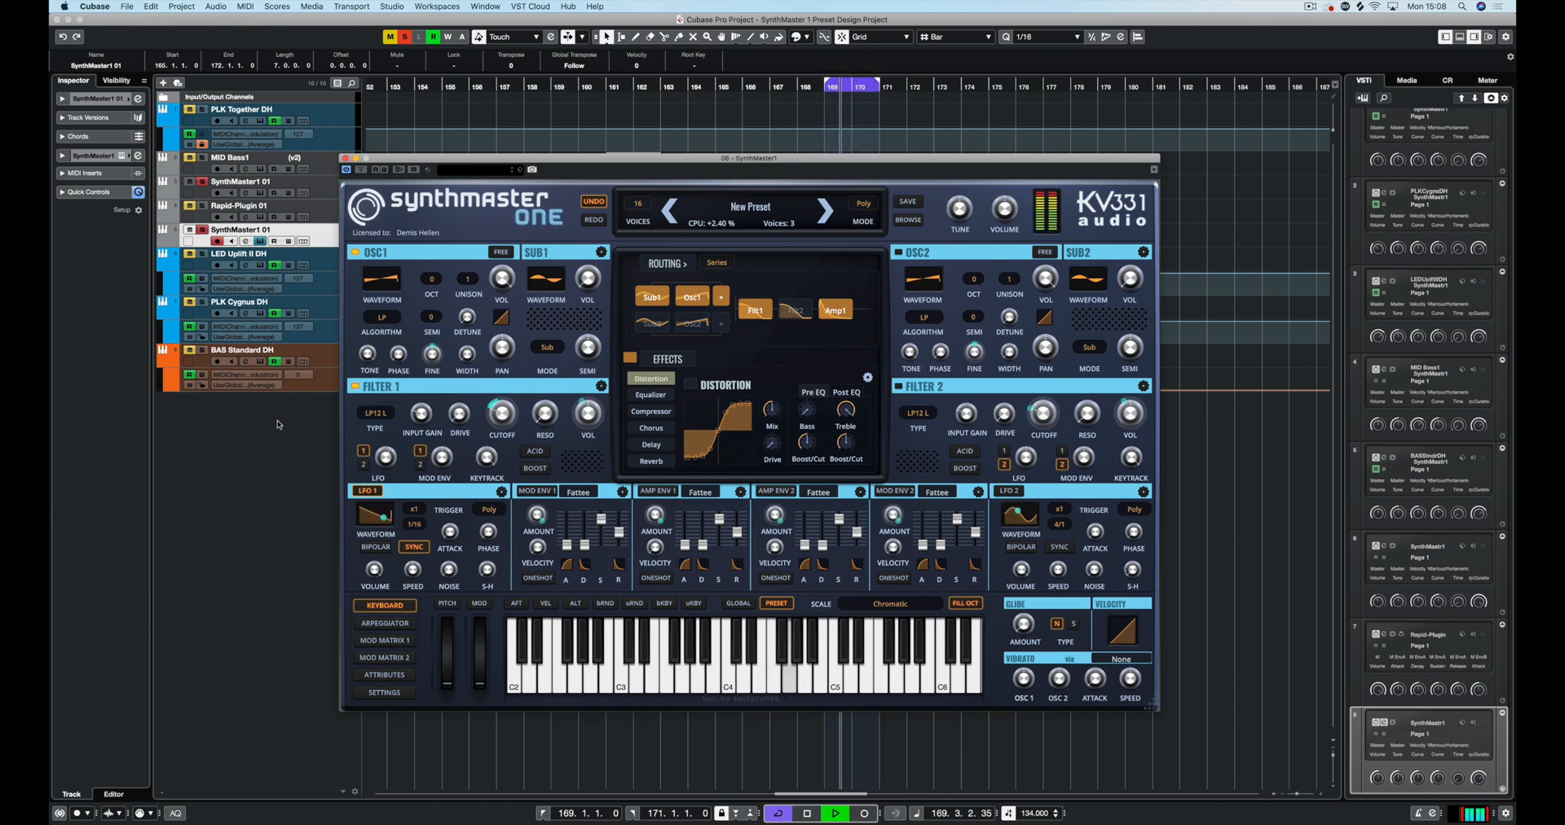
Set LFO 1's volume to +127.0 and audition the modulation of Filter 1's cutoff
mouse_move(411, 573)
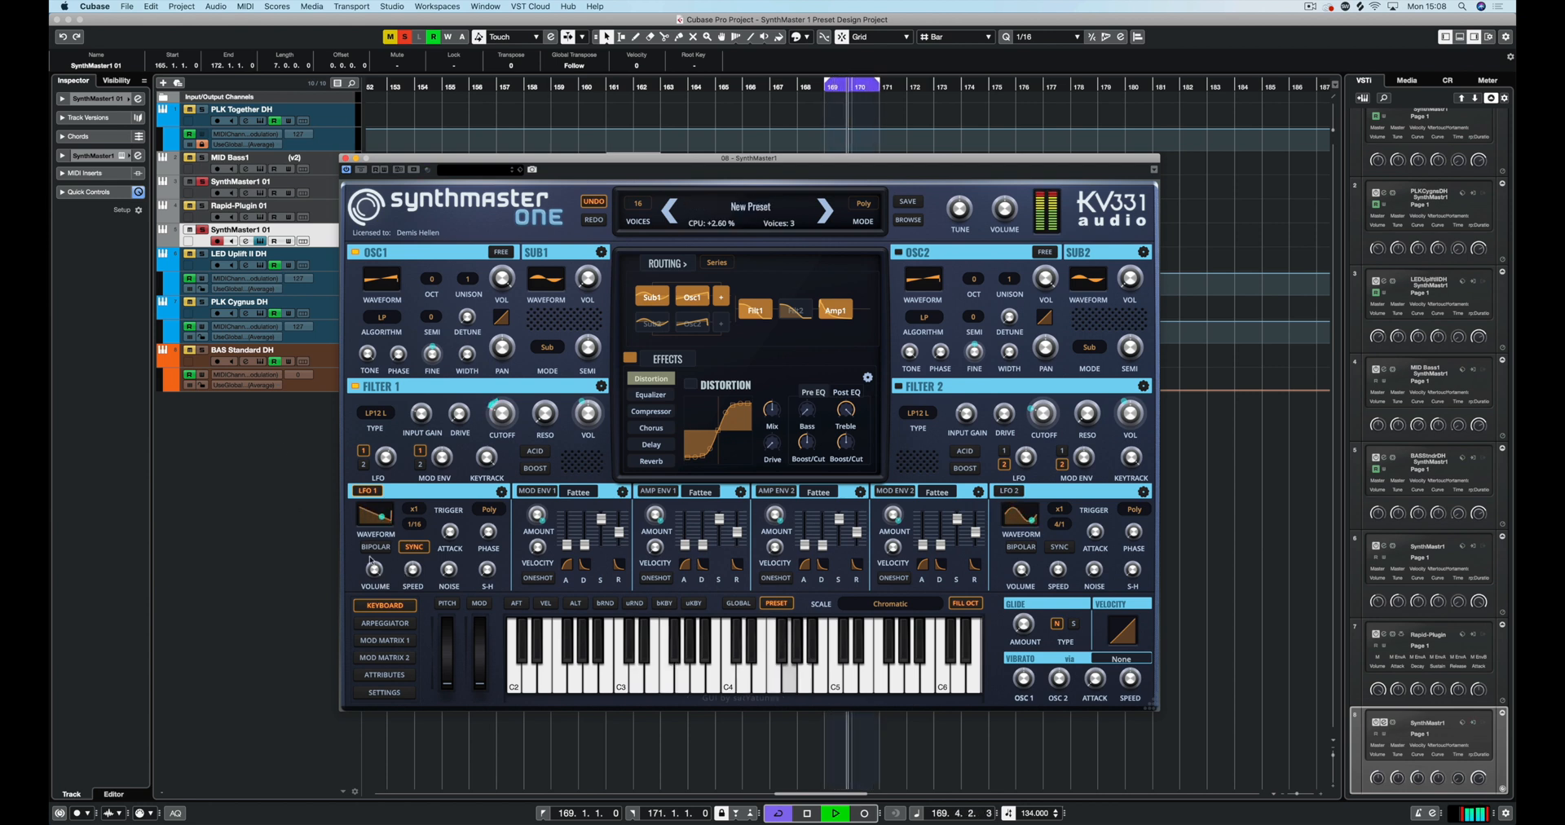
mouse_move(375, 571)
mouse_down()
mouse_move(376, 632)
mouse_move(378, 553)
mouse_up()
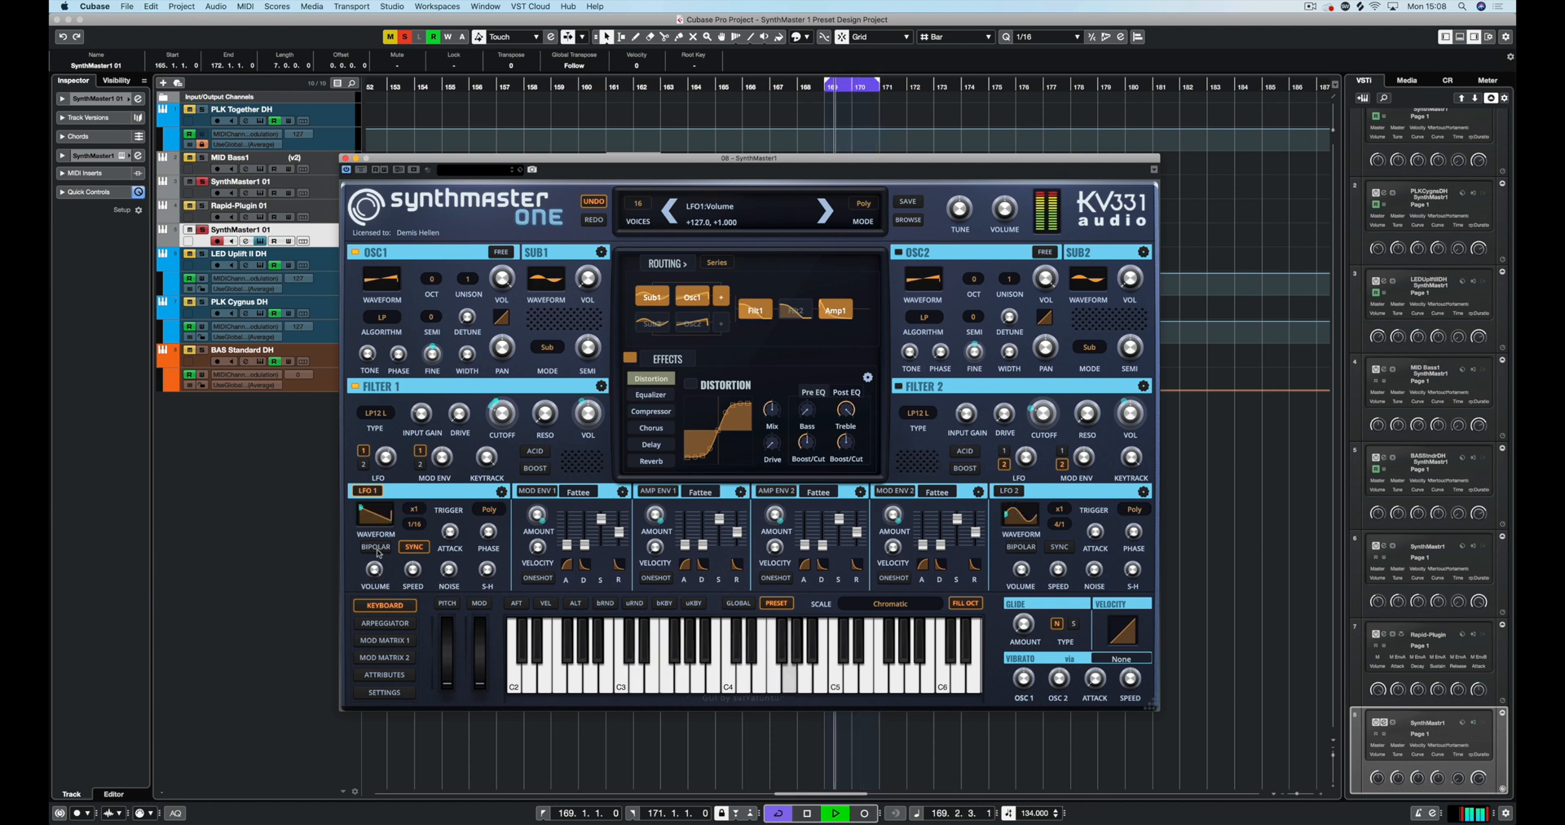
click(501, 422)
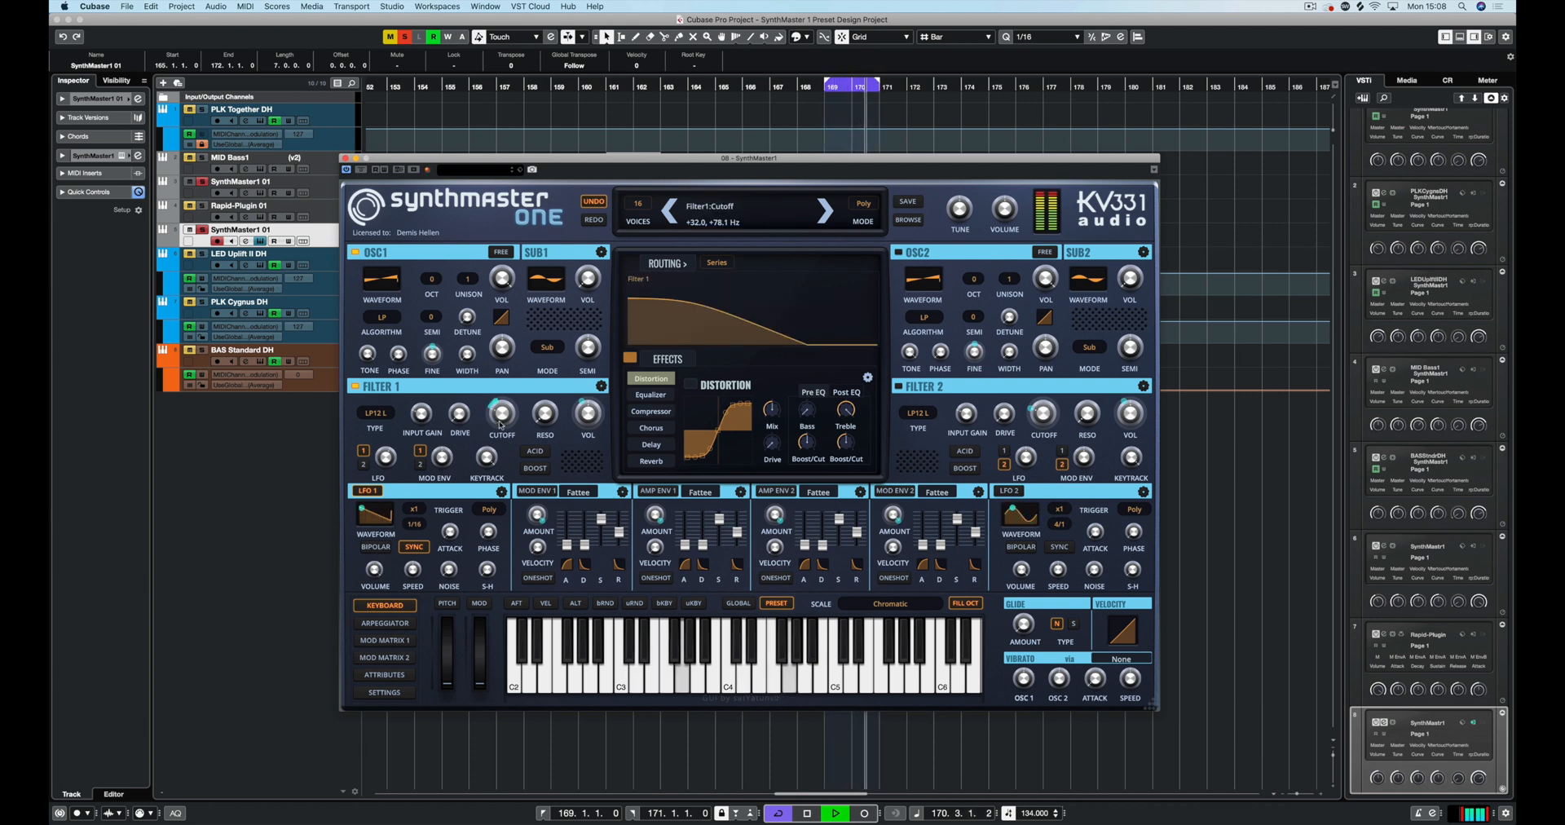
key(space)
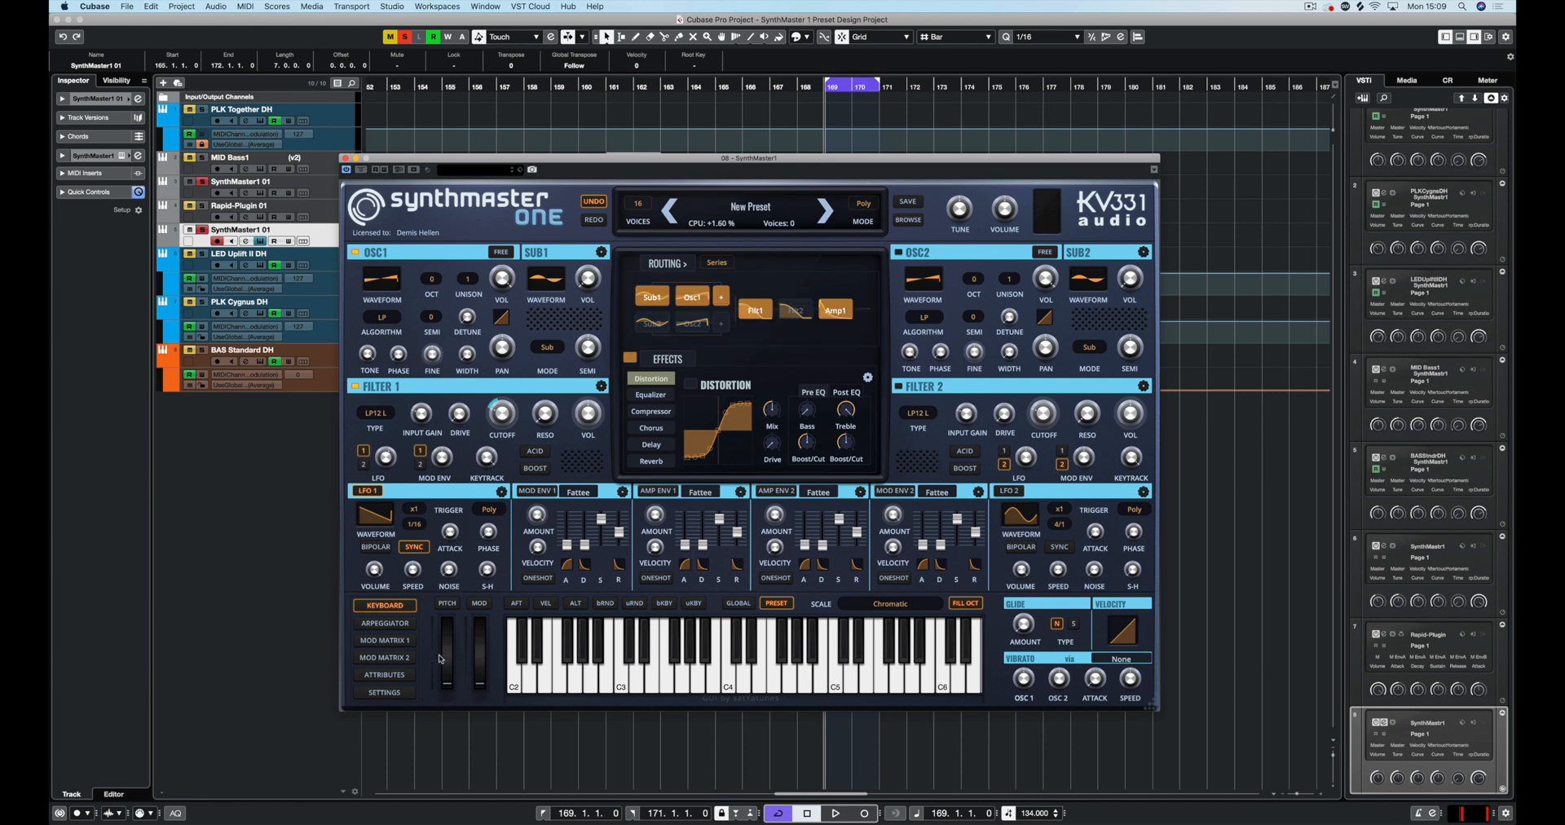
During playback, assign LFO 2 as the source of modulation matrix slot 01 and Osc1 Fine Tune as its first target
key(space)
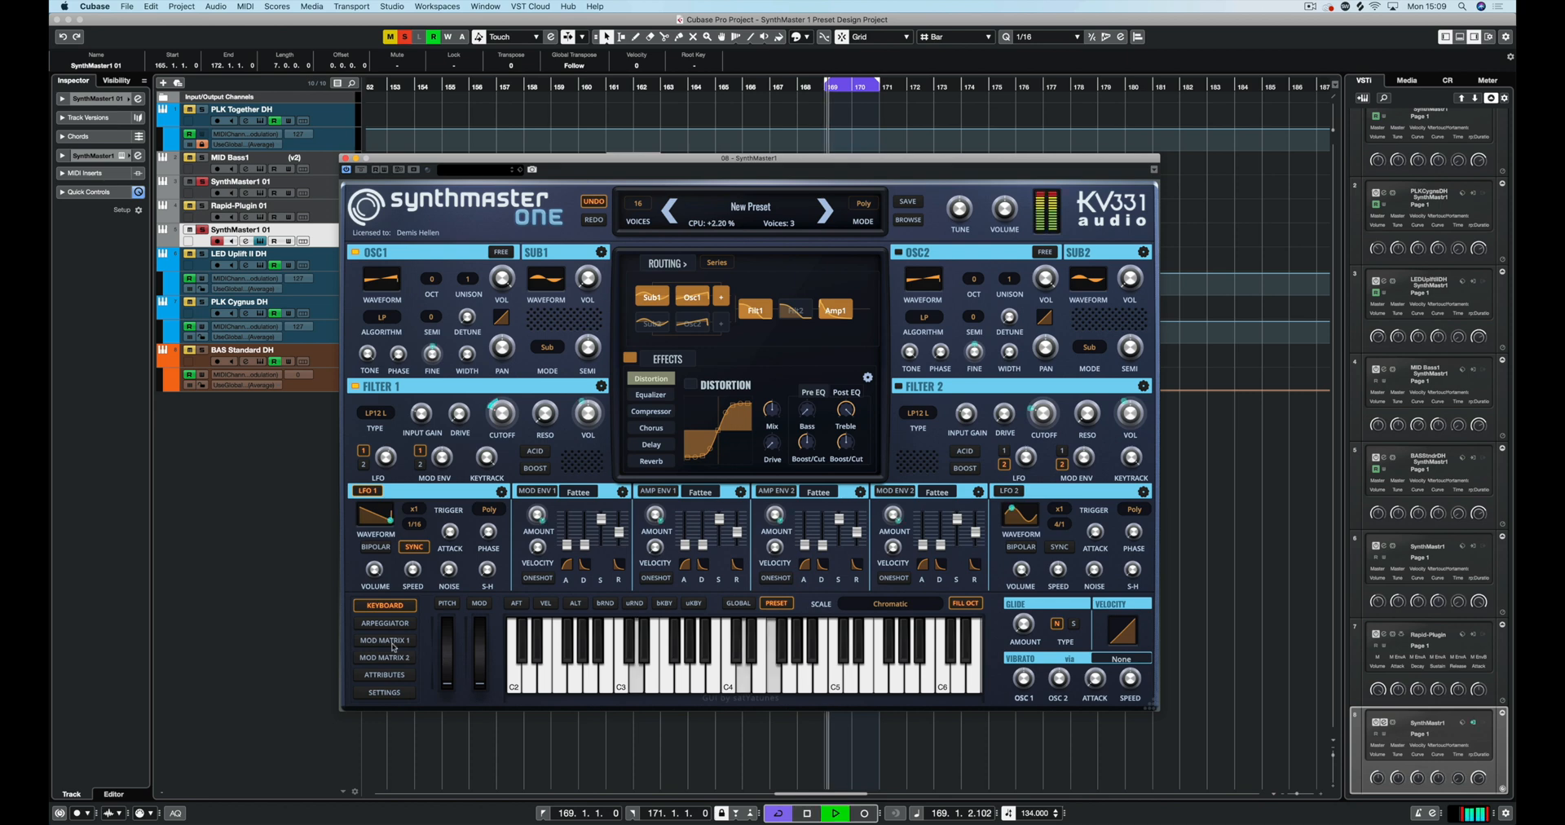
click(384, 641)
click(460, 626)
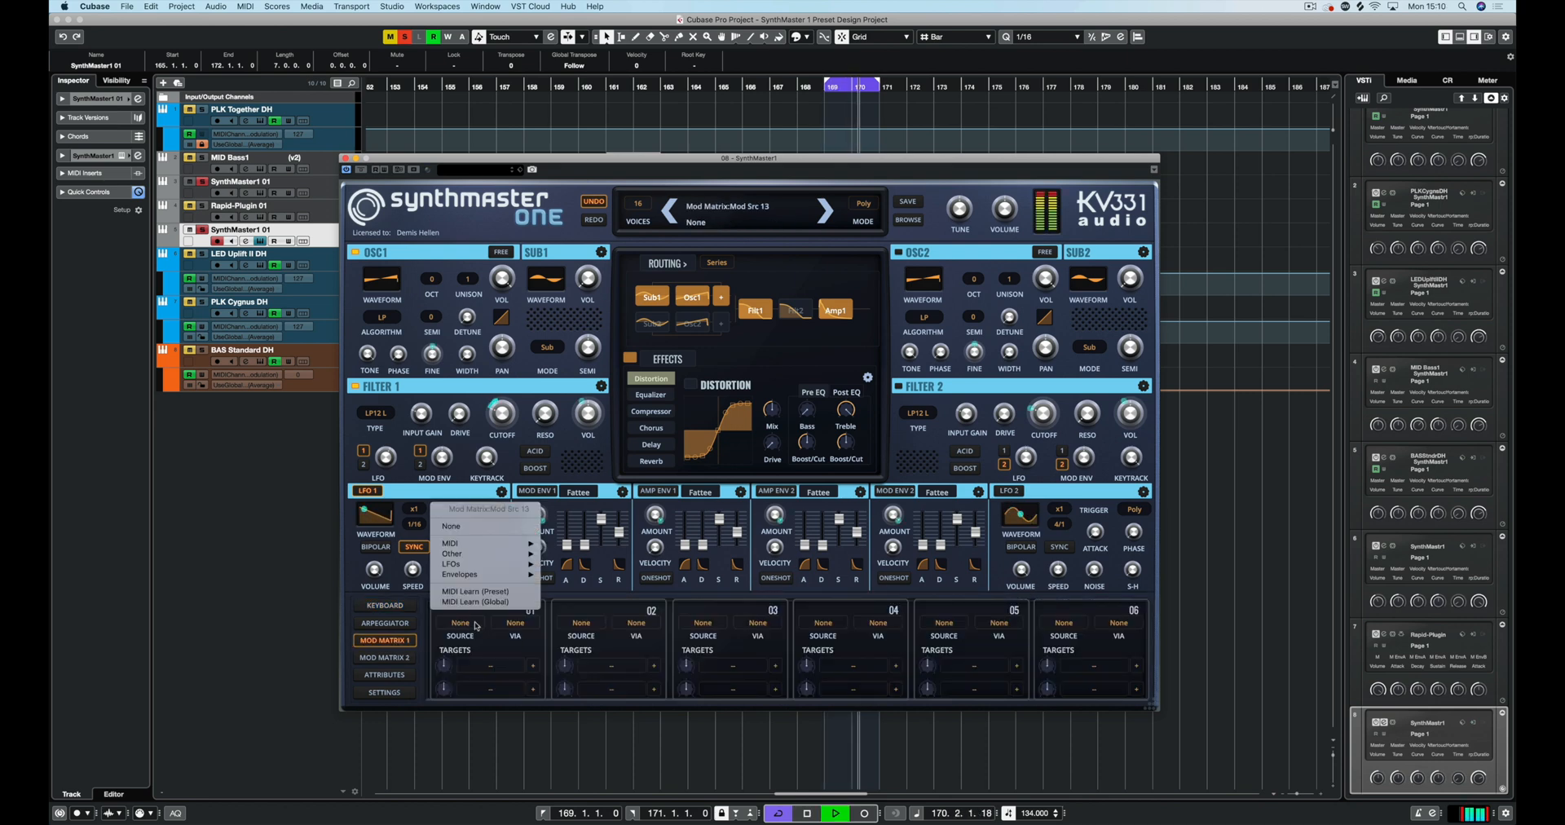
click(555, 576)
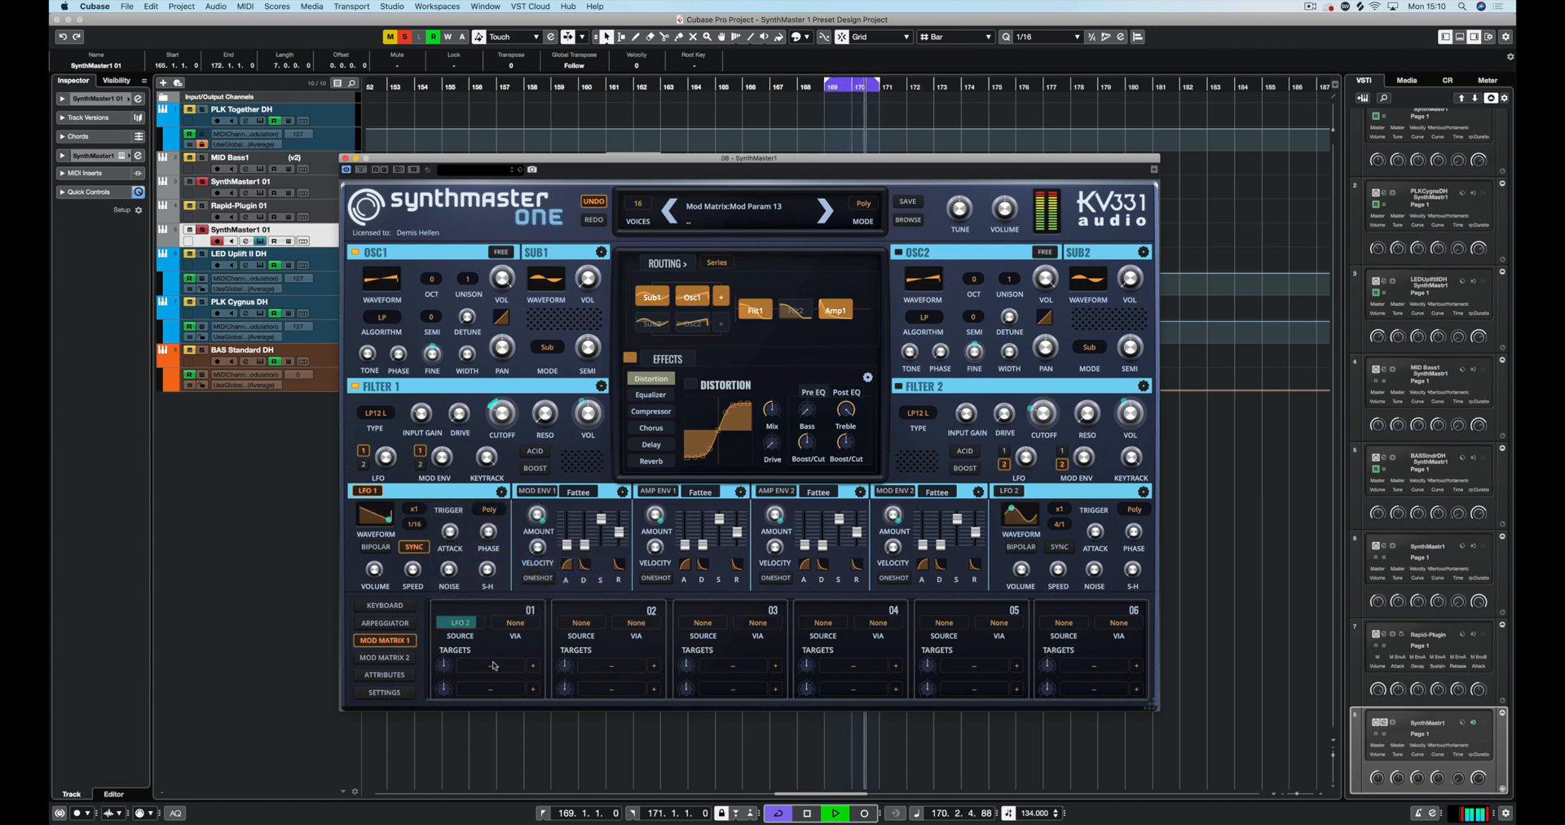
drag(494, 668, 432, 355)
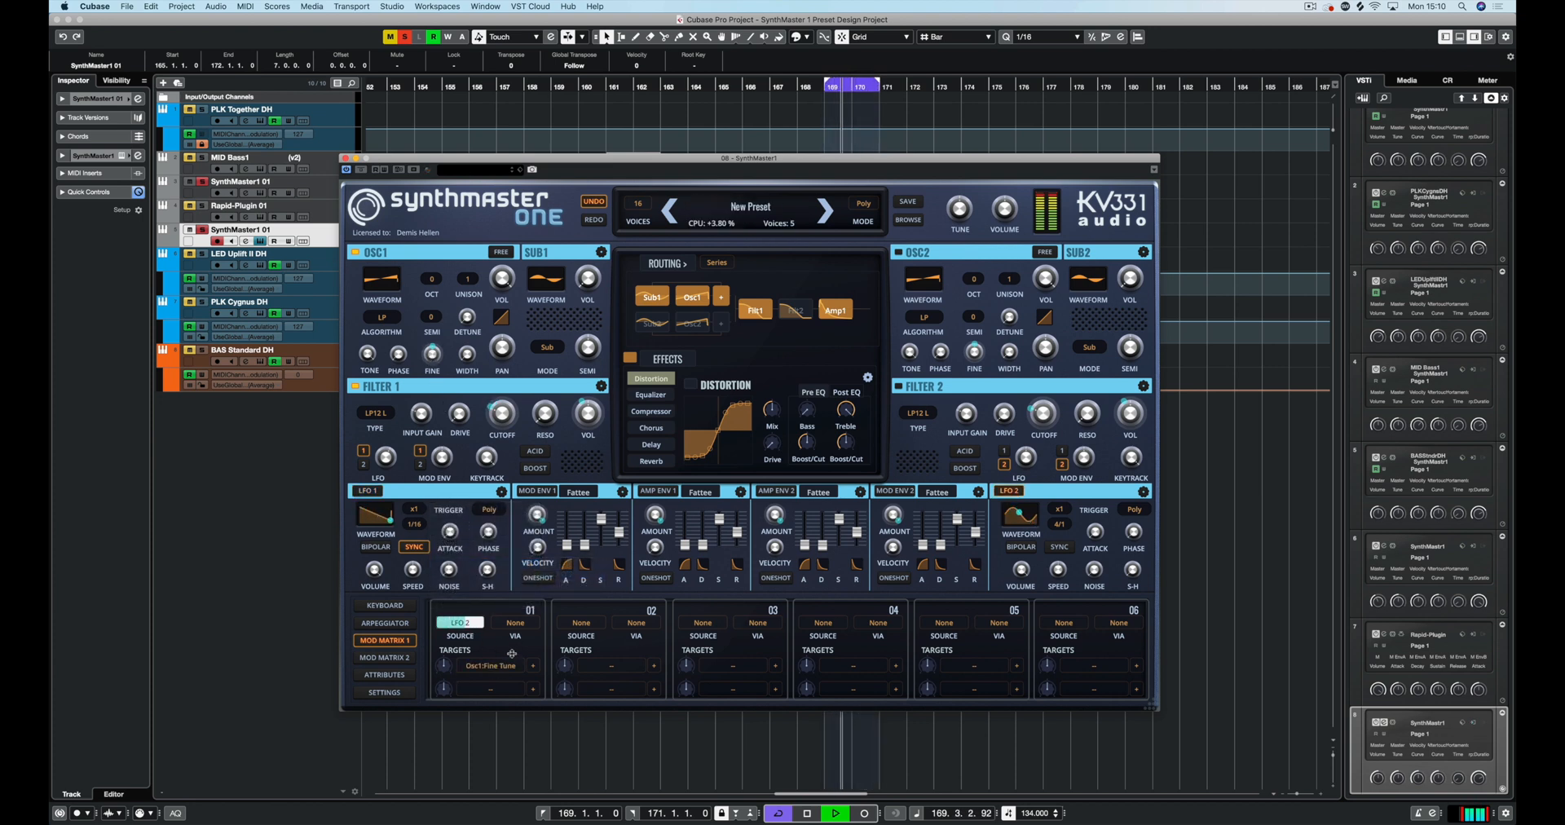
Make LFO 2 bipolar and set its trigger mode to Global
click(1019, 548)
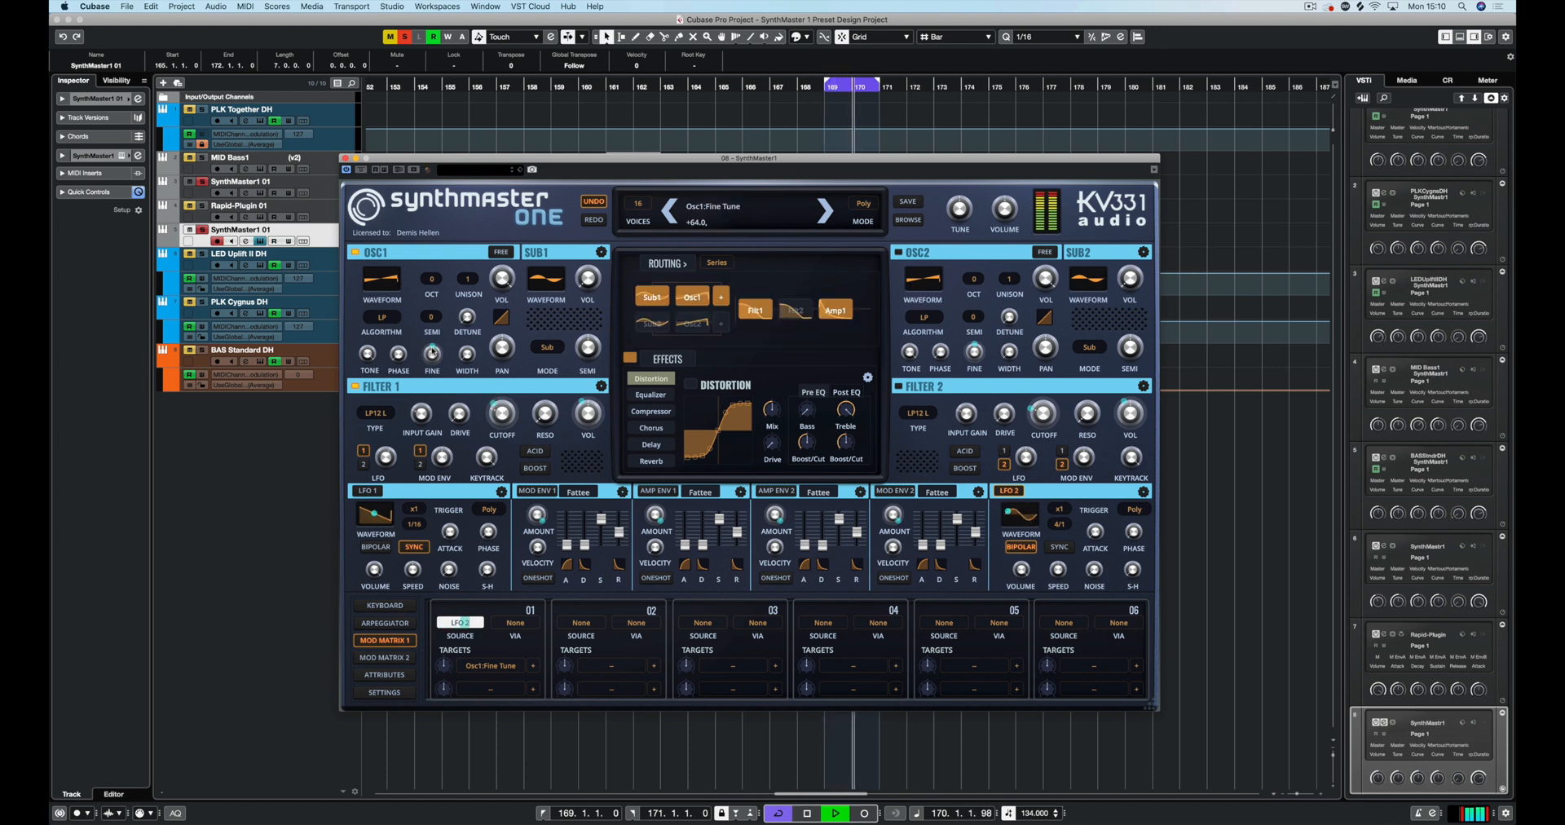
right_click(1095, 531)
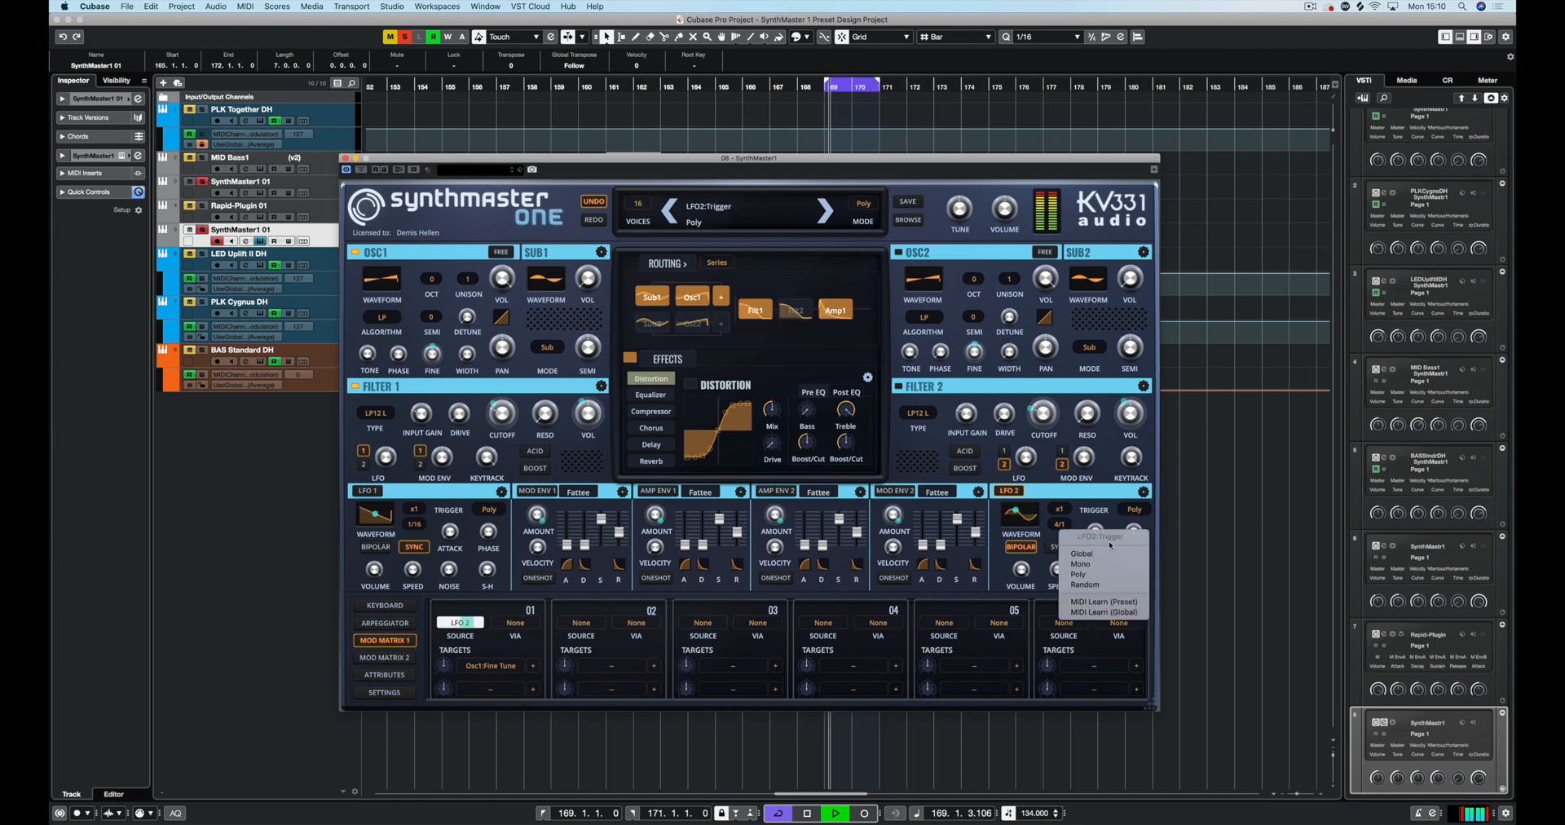
click(1082, 553)
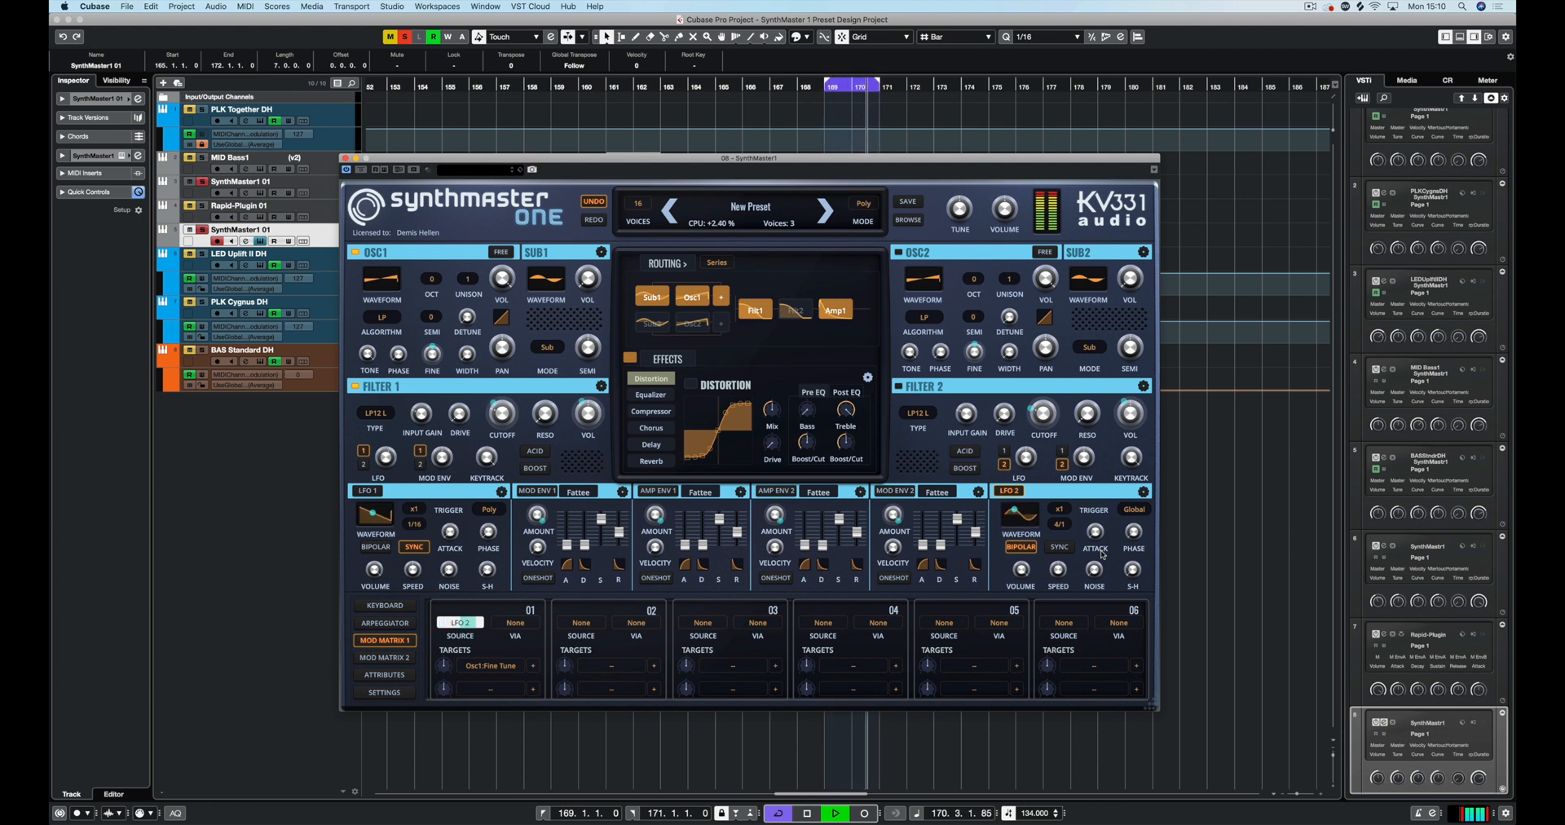
Adjust LFO 2's speed and increase its modulation amount on Osc1 Fine Tune
mouse_move(1059, 571)
drag(1058, 571, 1064, 560)
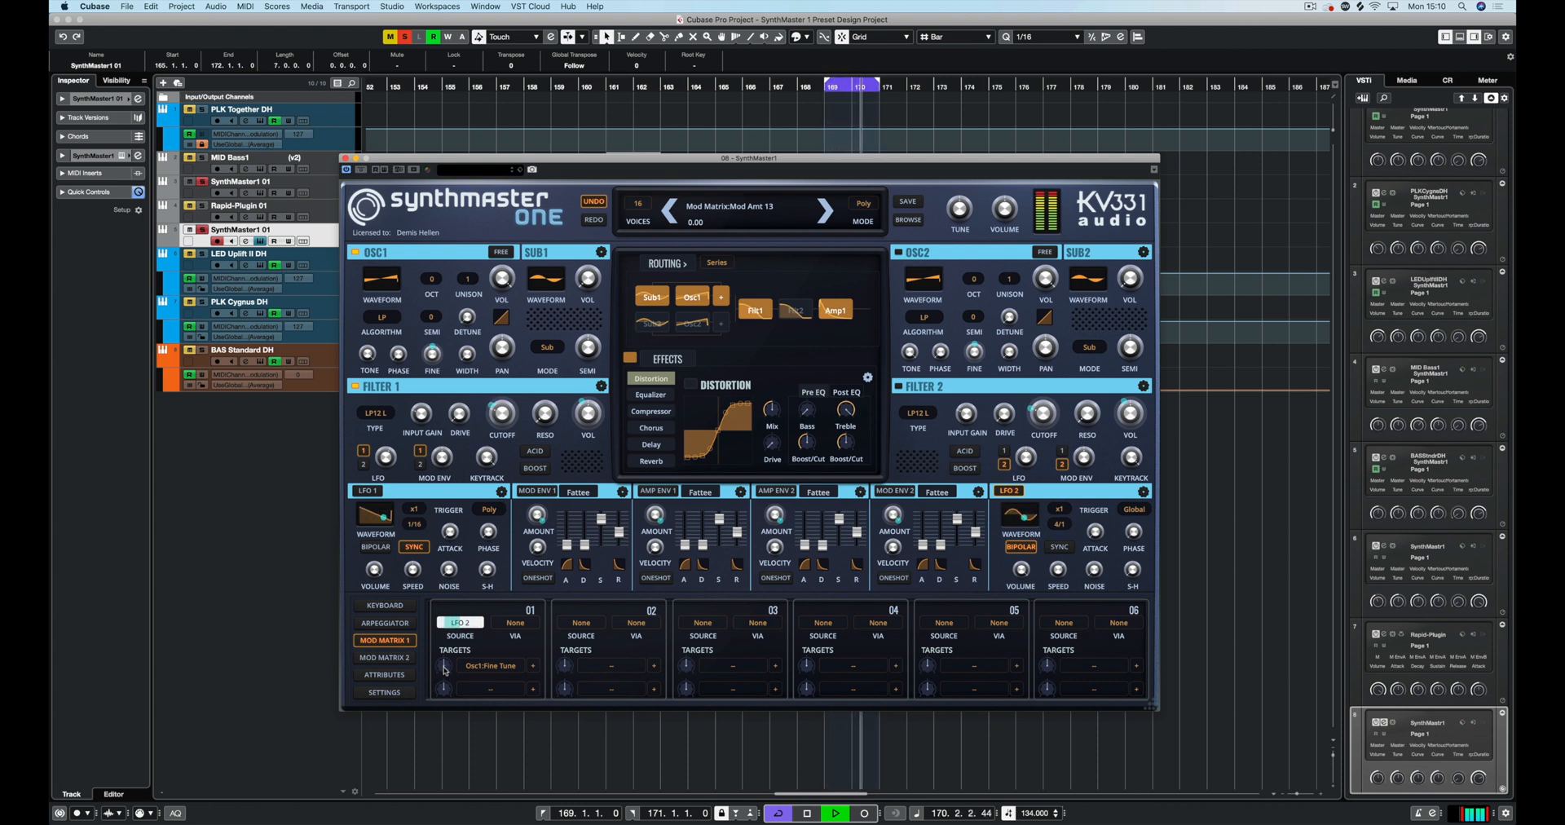
drag(445, 670, 449, 665)
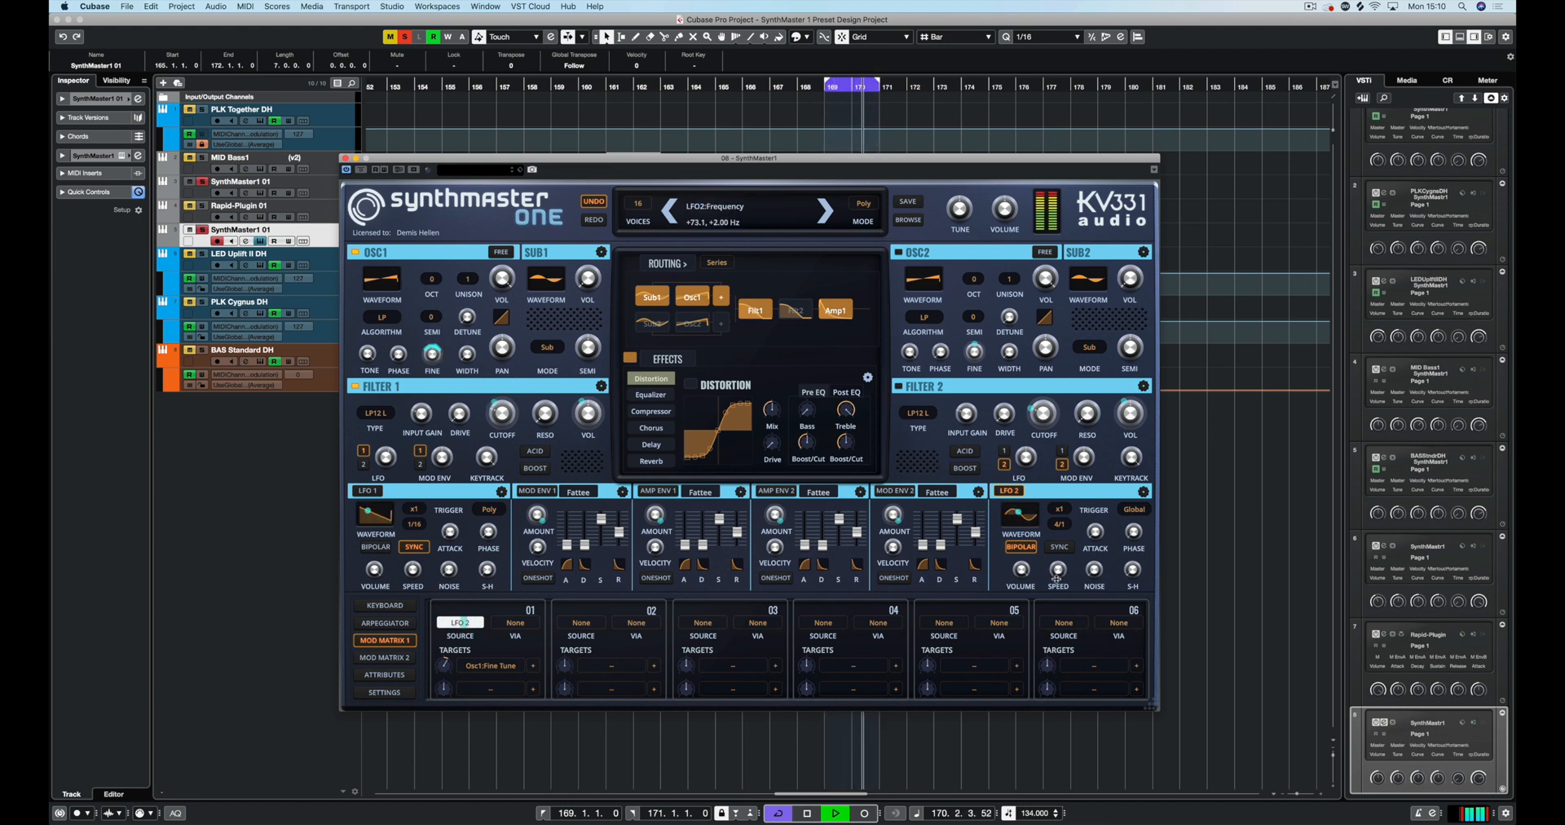
mouse_move(1056, 579)
mouse_down()
mouse_move(1059, 543)
mouse_move(1071, 572)
mouse_up()
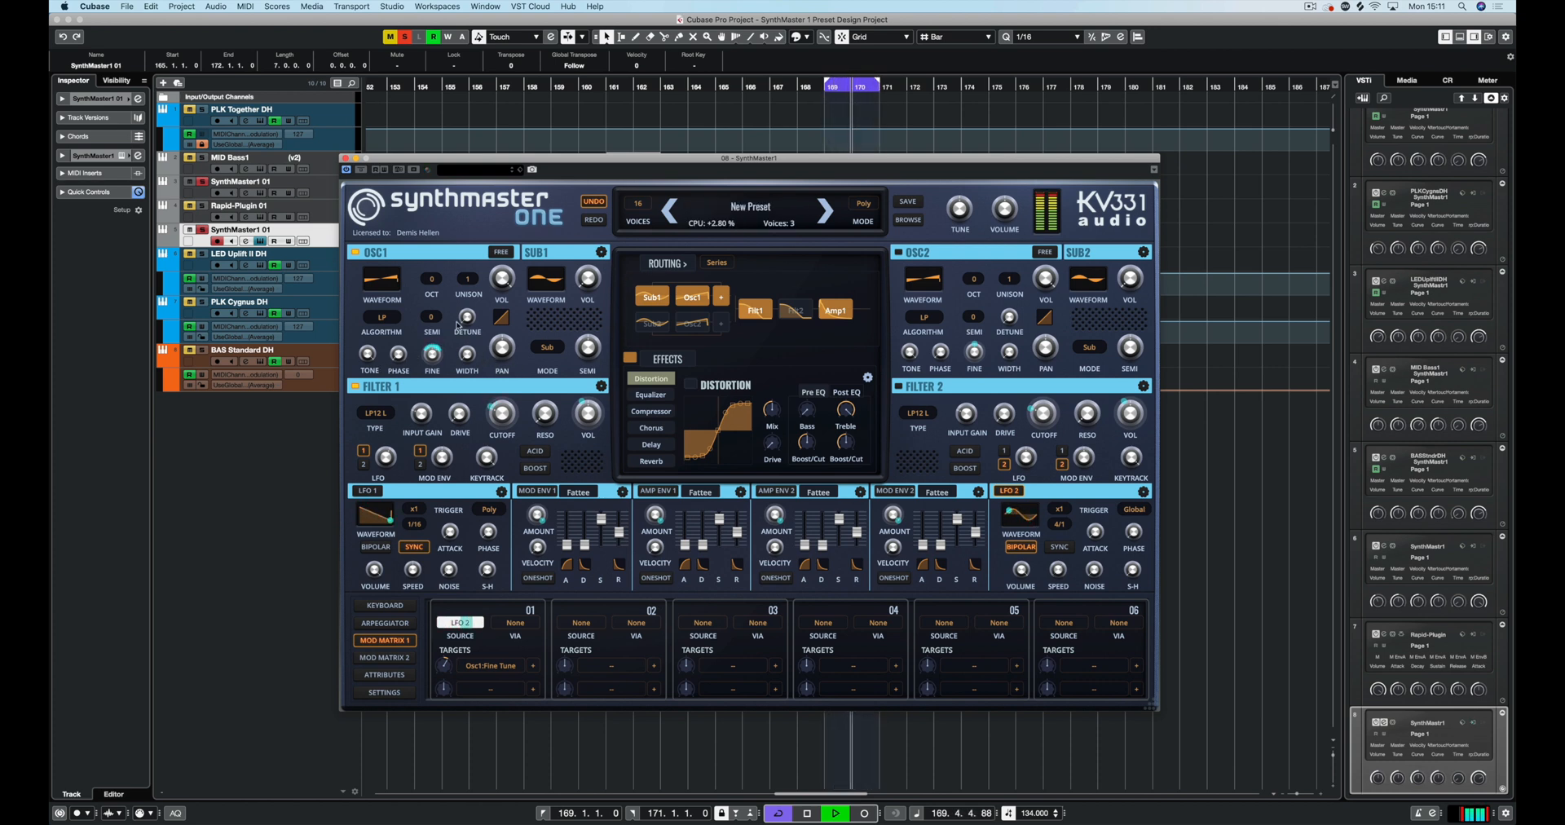
Give Osc 1 two unison voices in free-running mode and increase its width
click(467, 282)
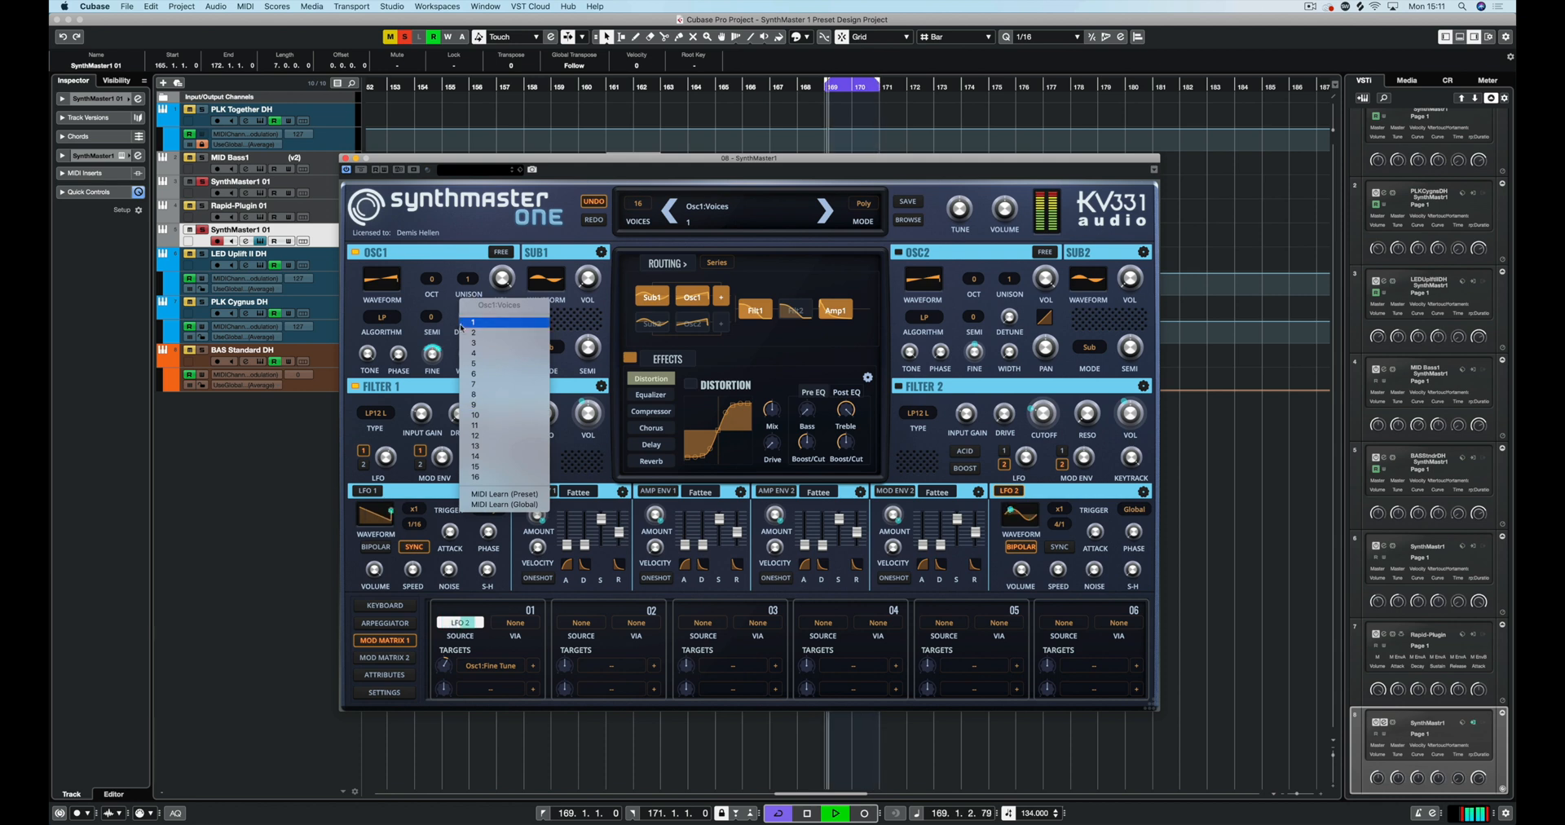
click(473, 333)
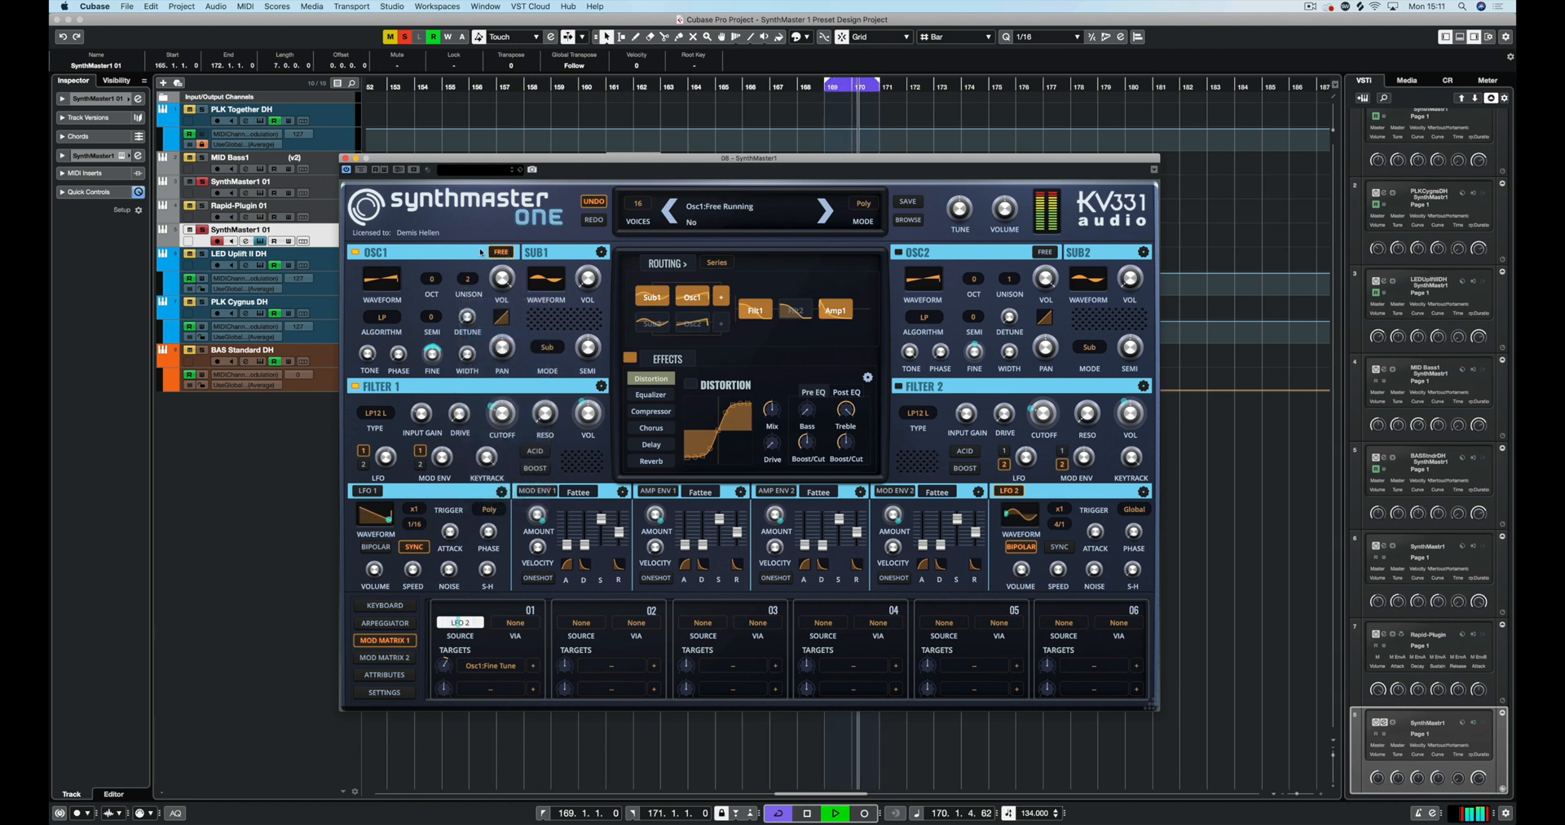
click(496, 251)
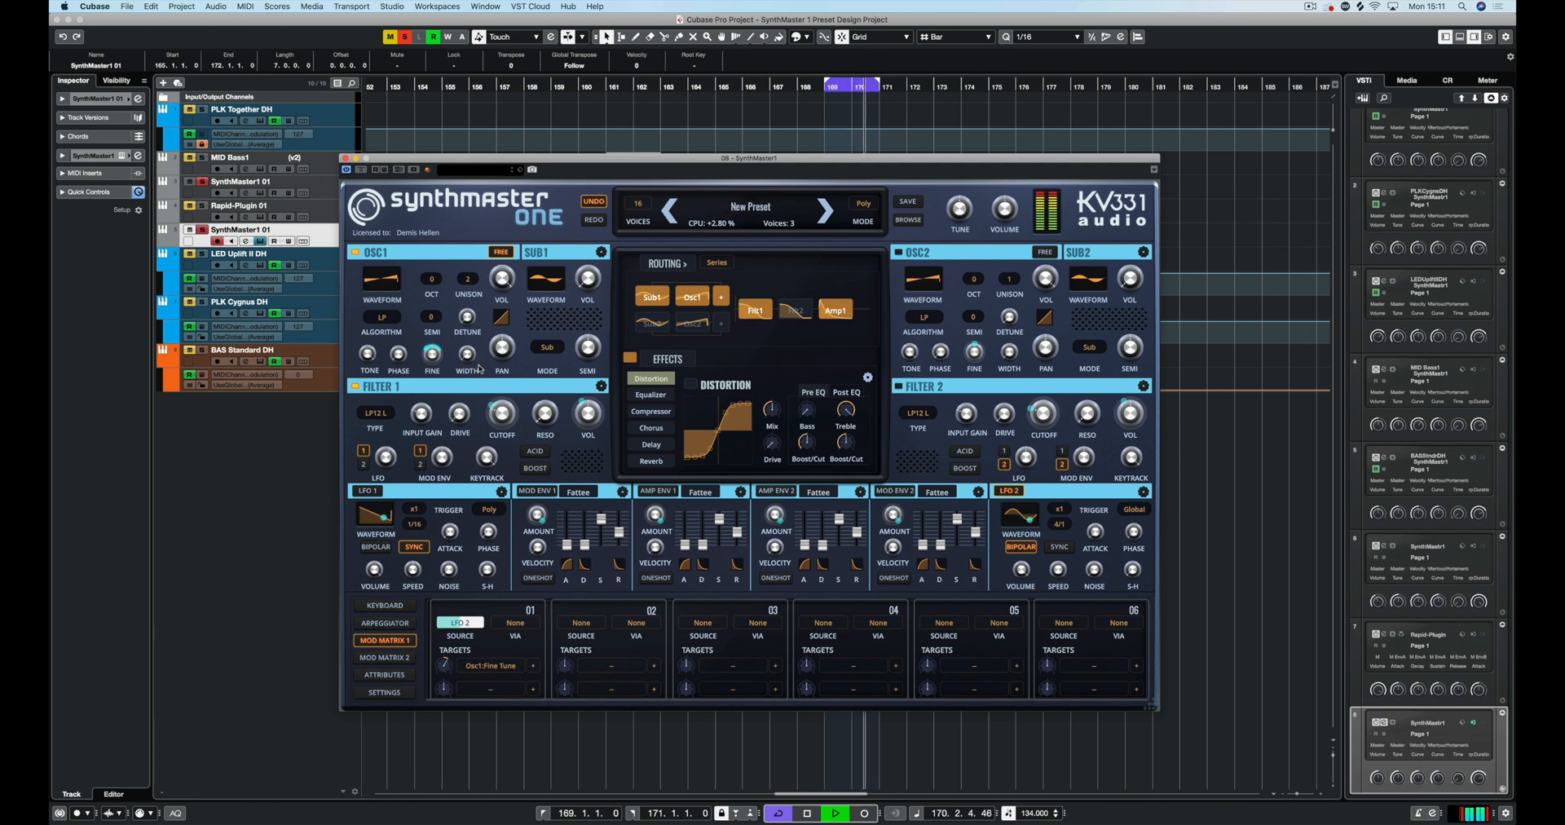
drag(466, 352, 466, 338)
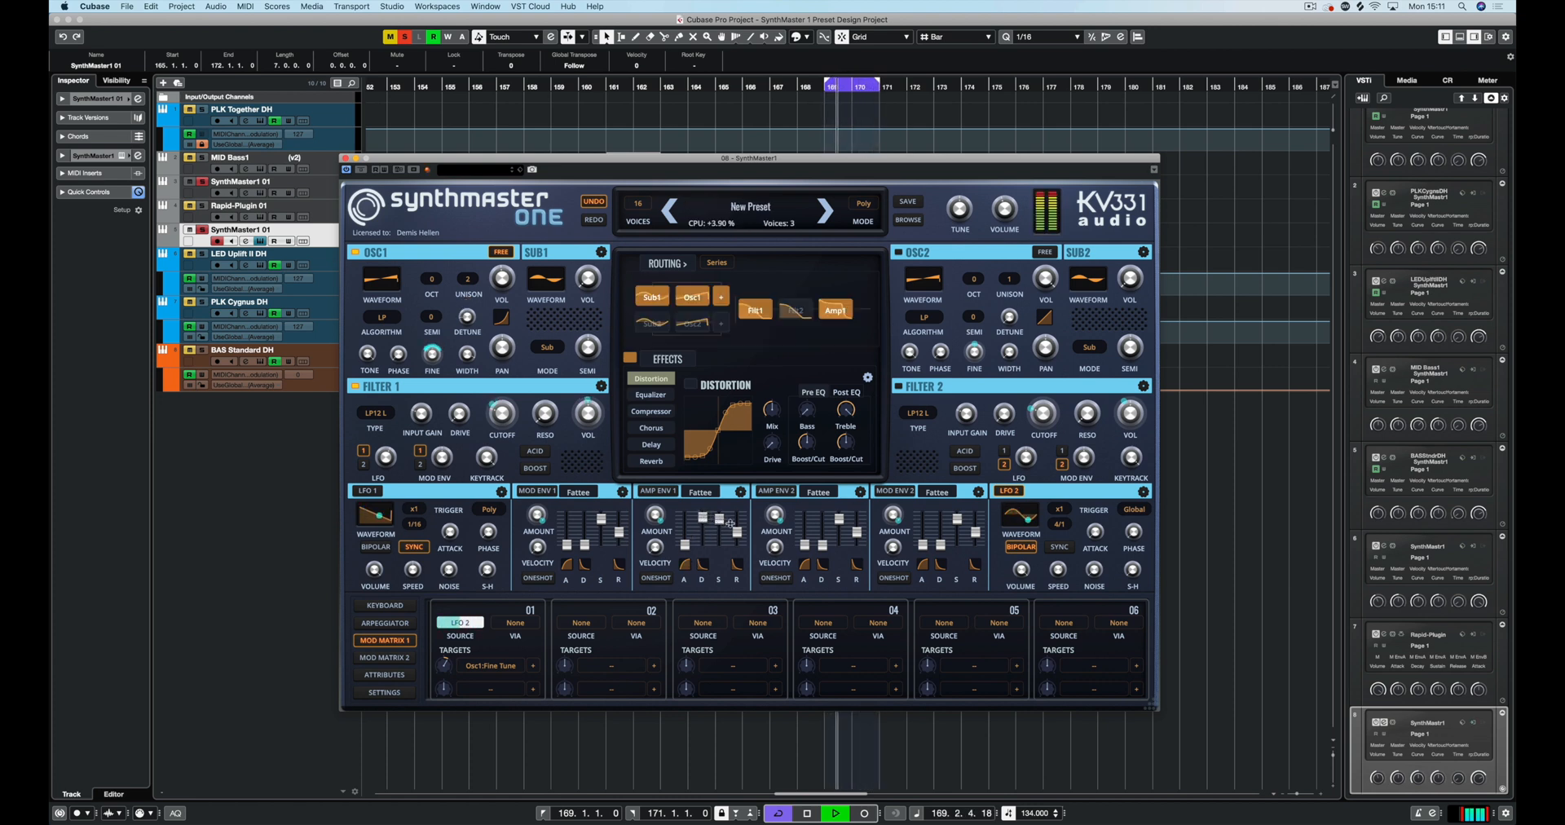
Raise the release of Amp Env 1 and change its envelope type to Profat
drag(737, 533, 737, 524)
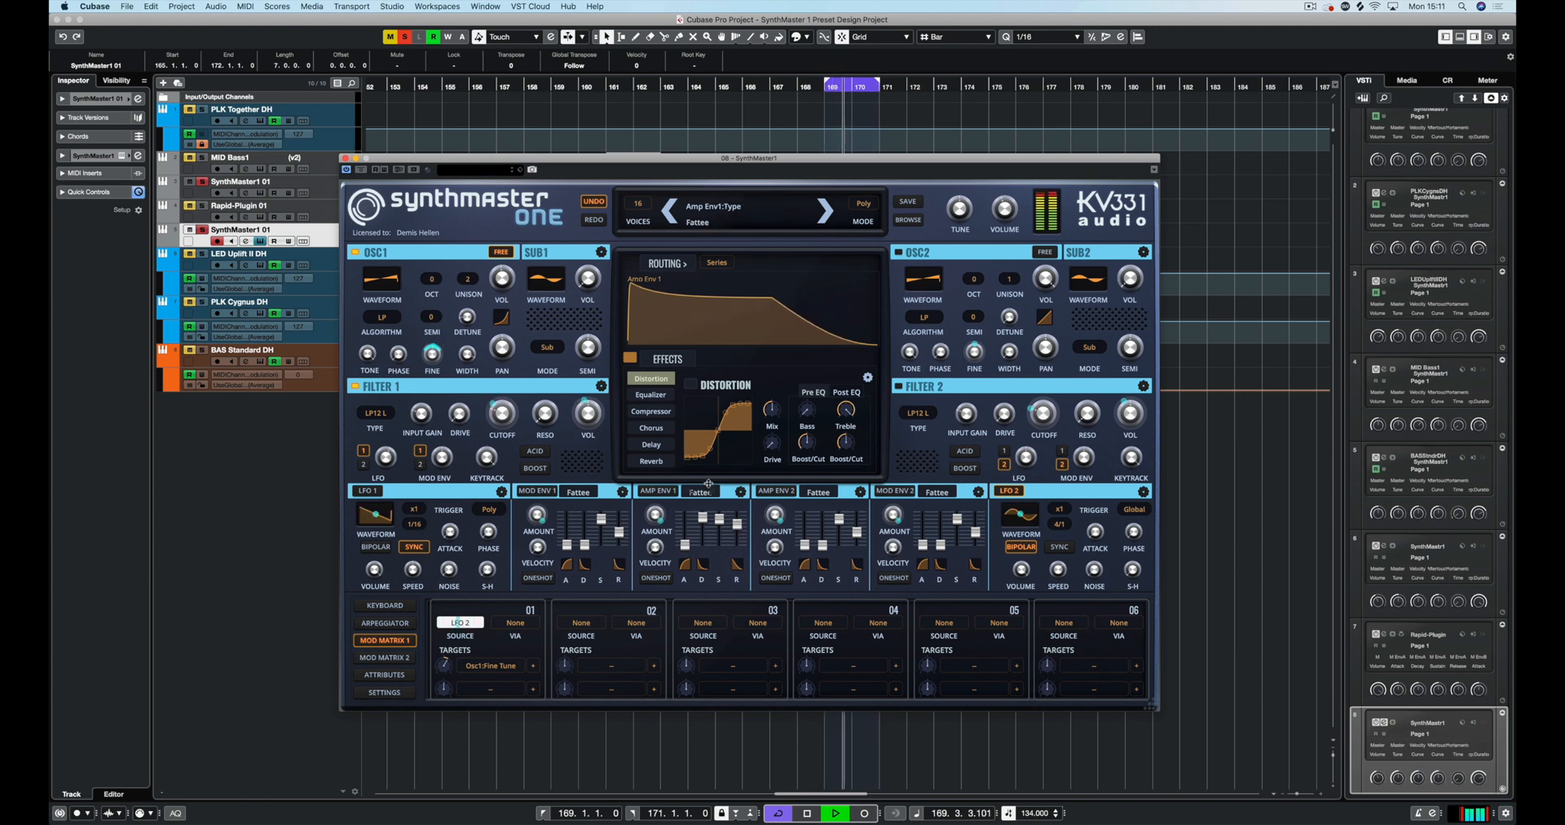
click(703, 490)
click(705, 557)
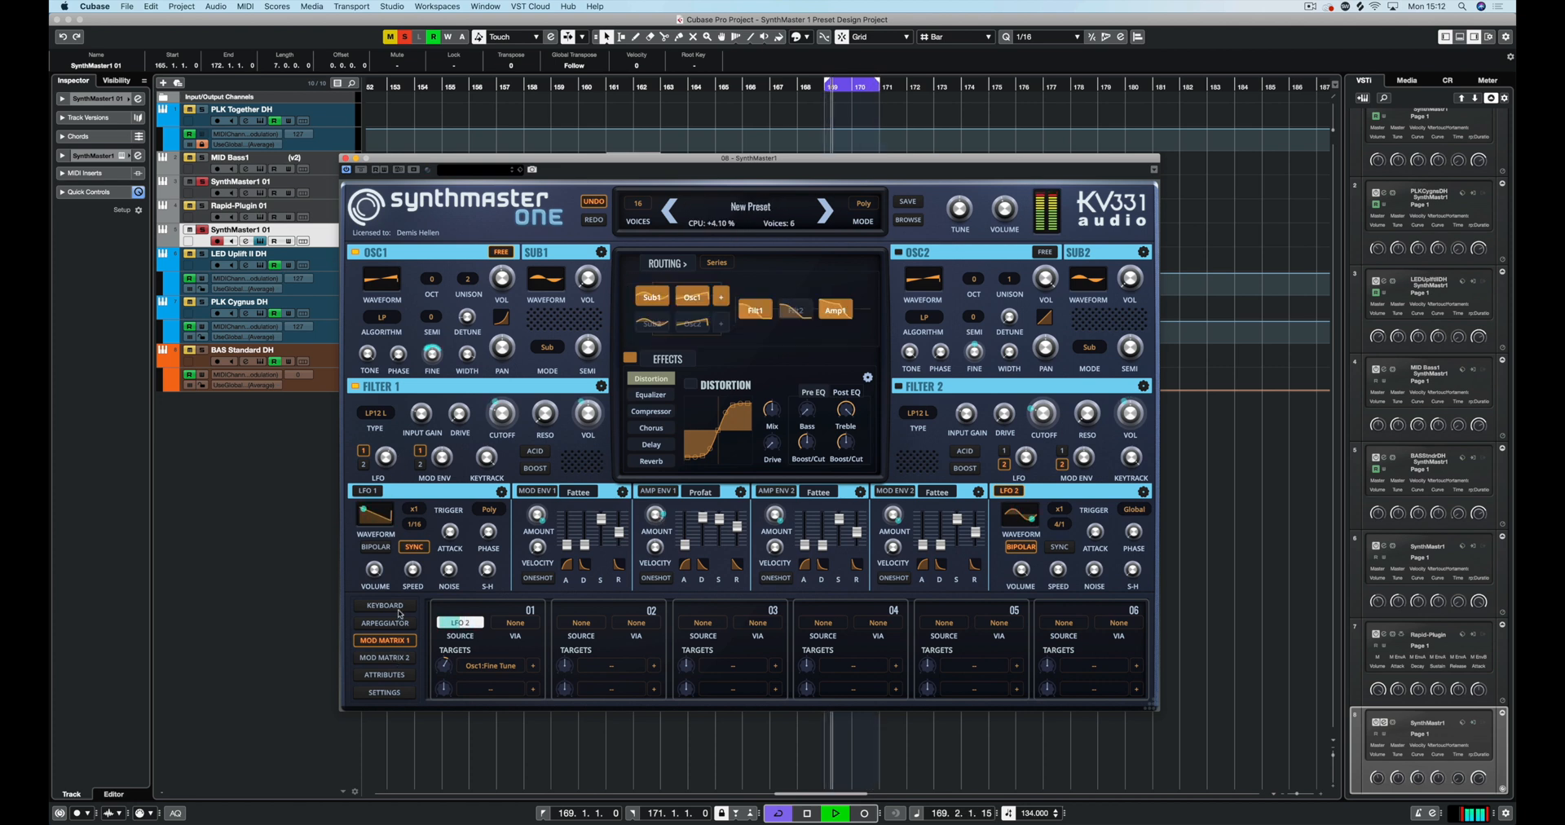
Sweep Filter 1's cutoff fully open and back down during playback, settle it at about 44.6 Hz, and stop the loop
drag(502, 420, 503, 341)
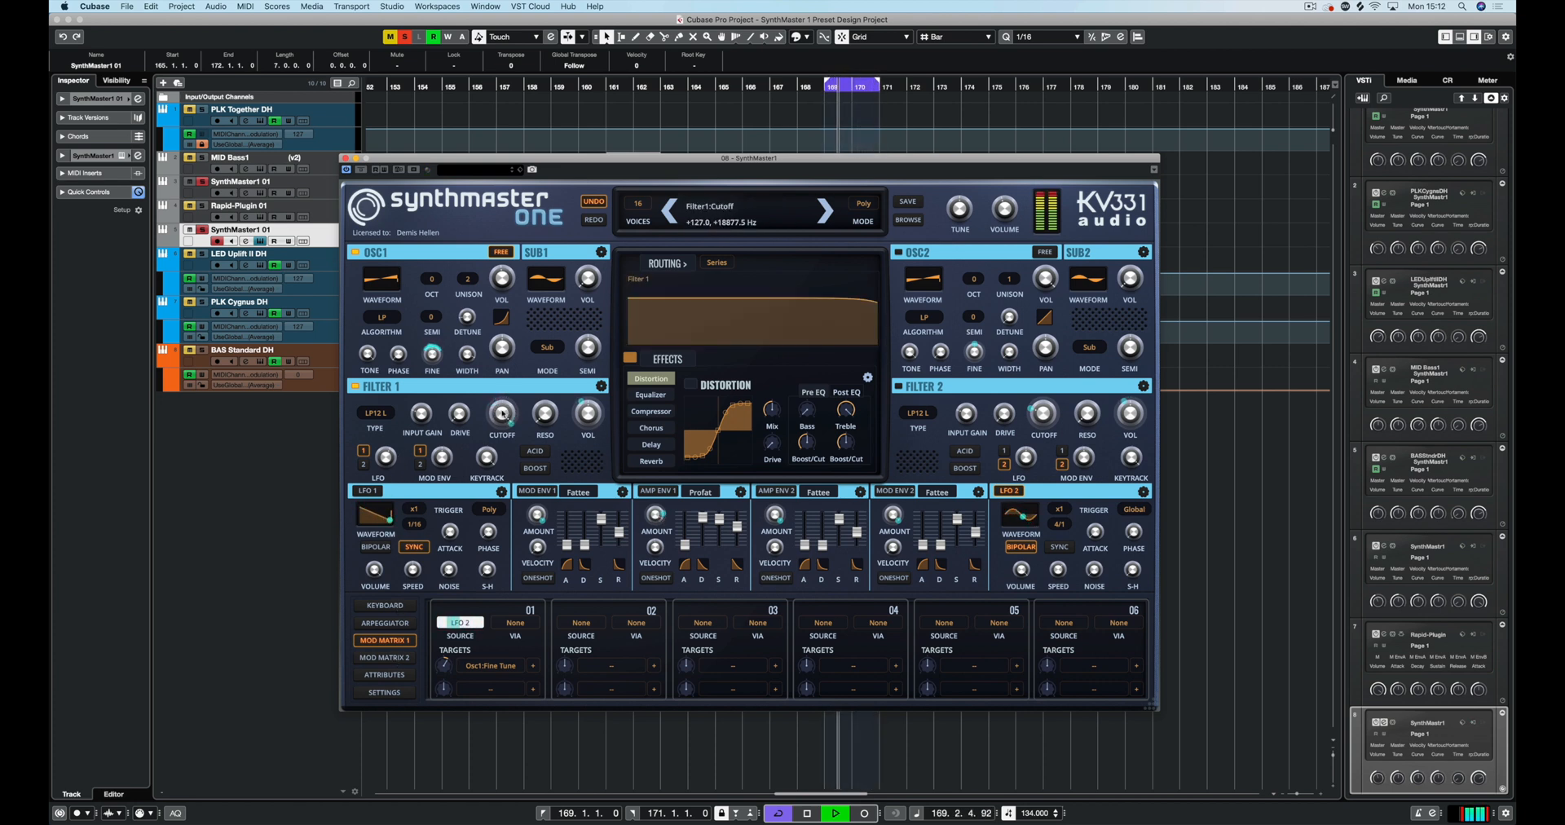
drag(503, 415, 504, 462)
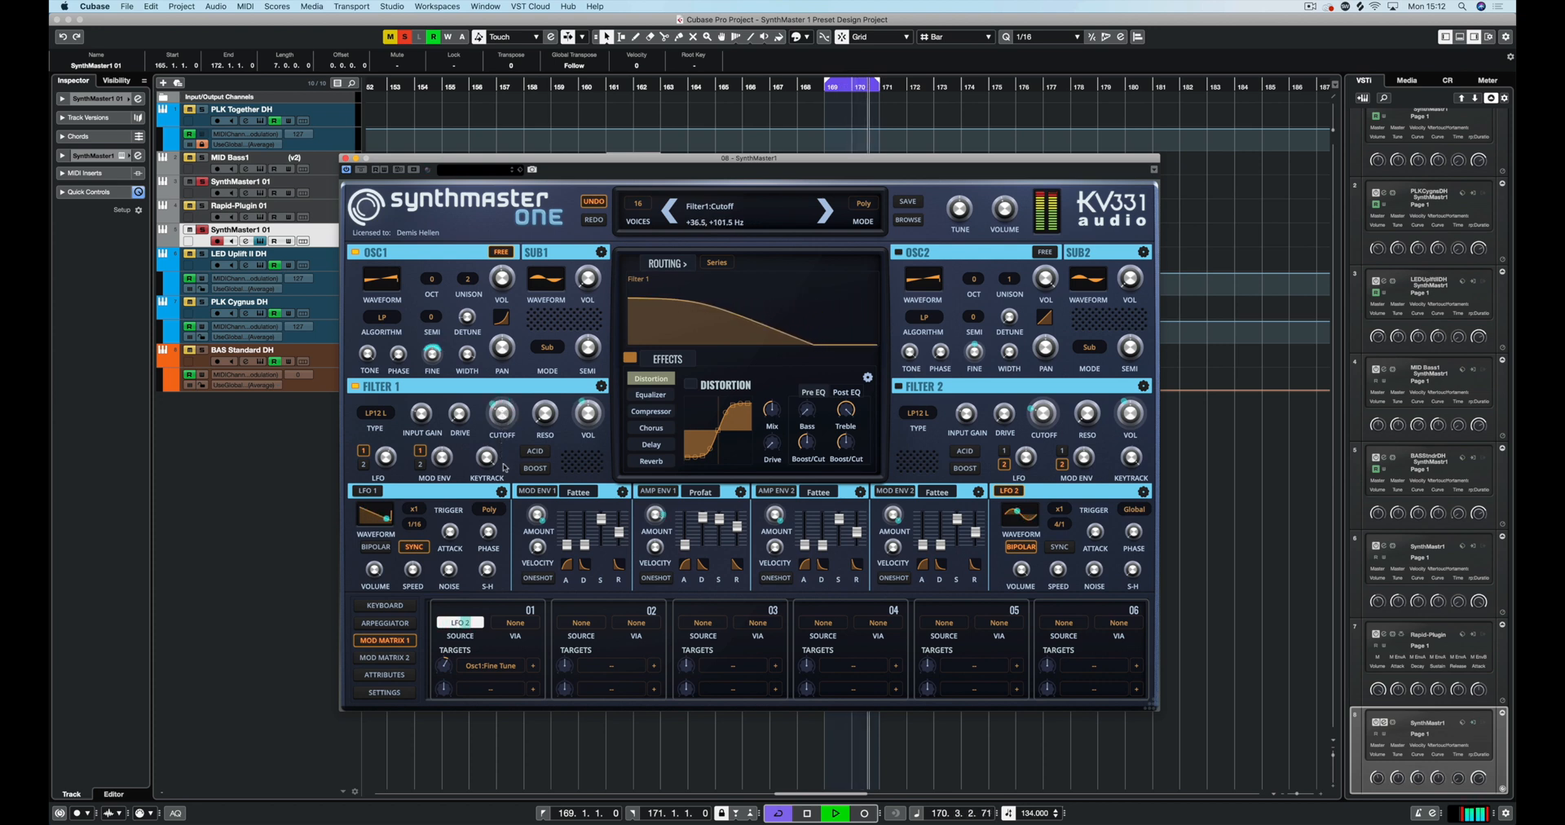
key(space)
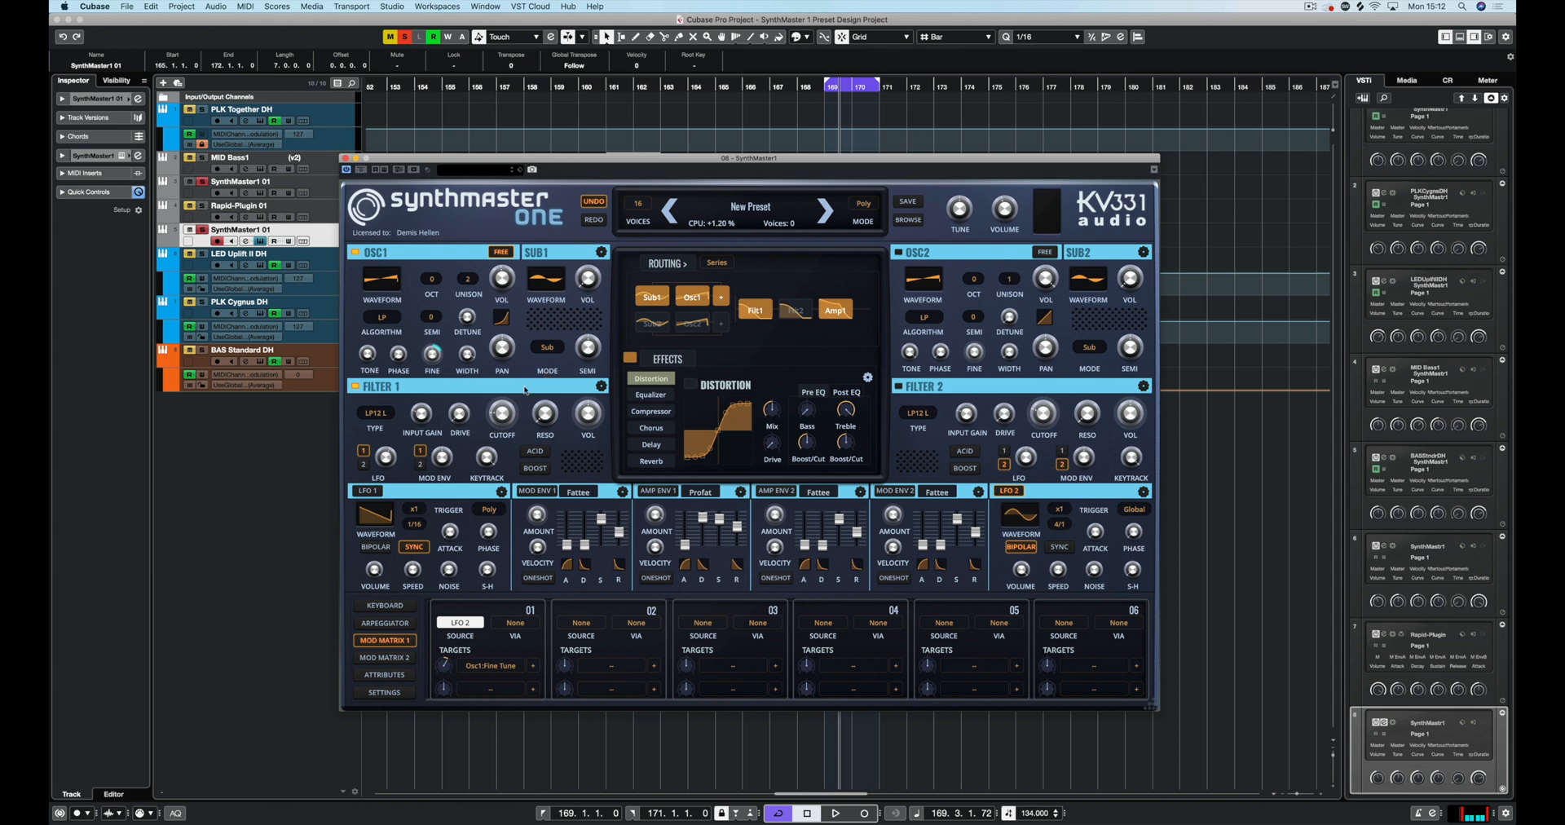
mouse_move(503, 414)
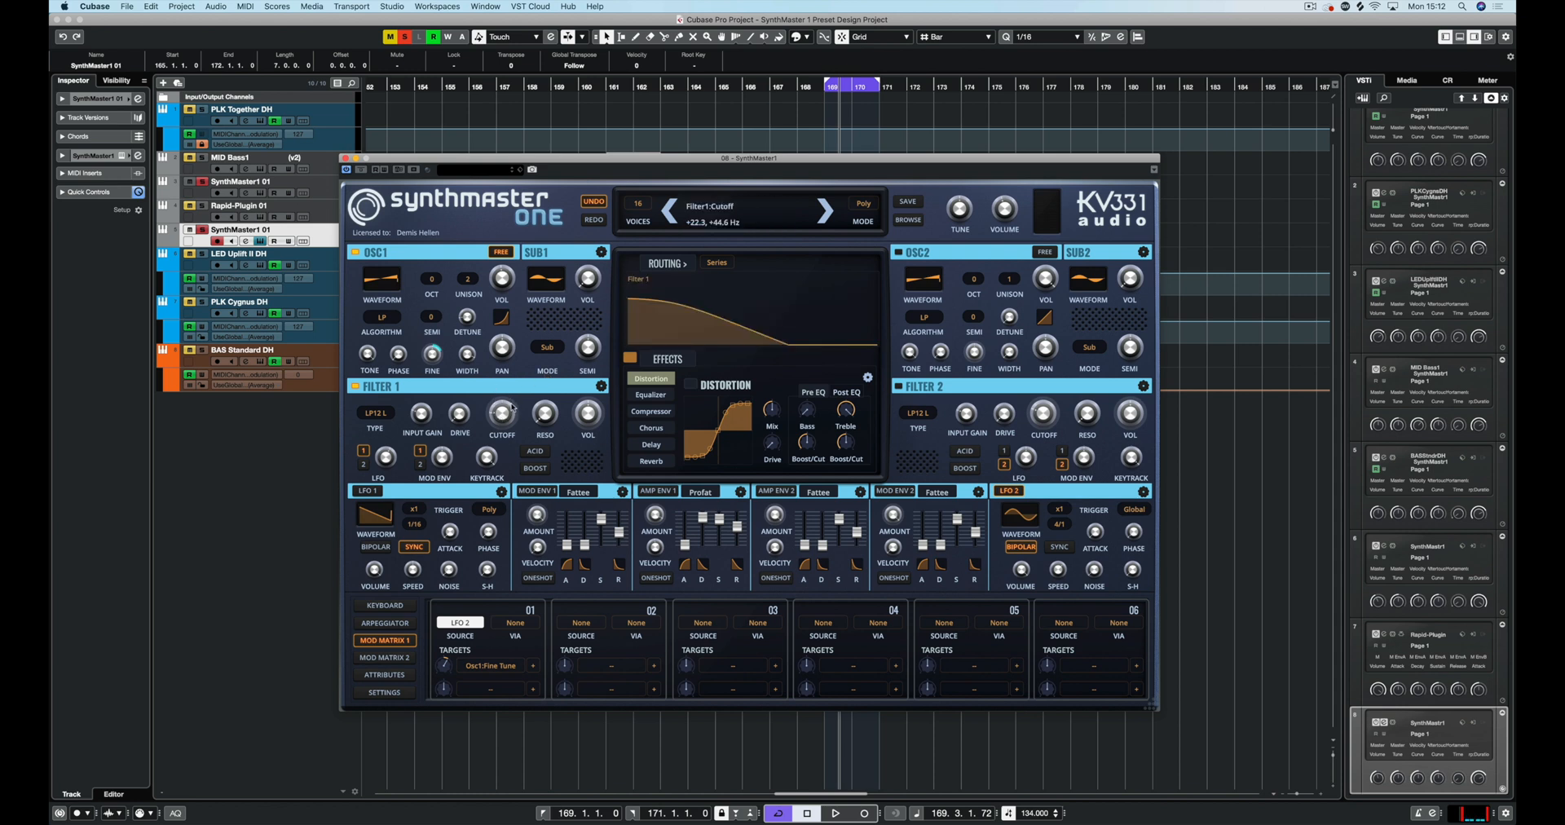
mouse_move(396, 468)
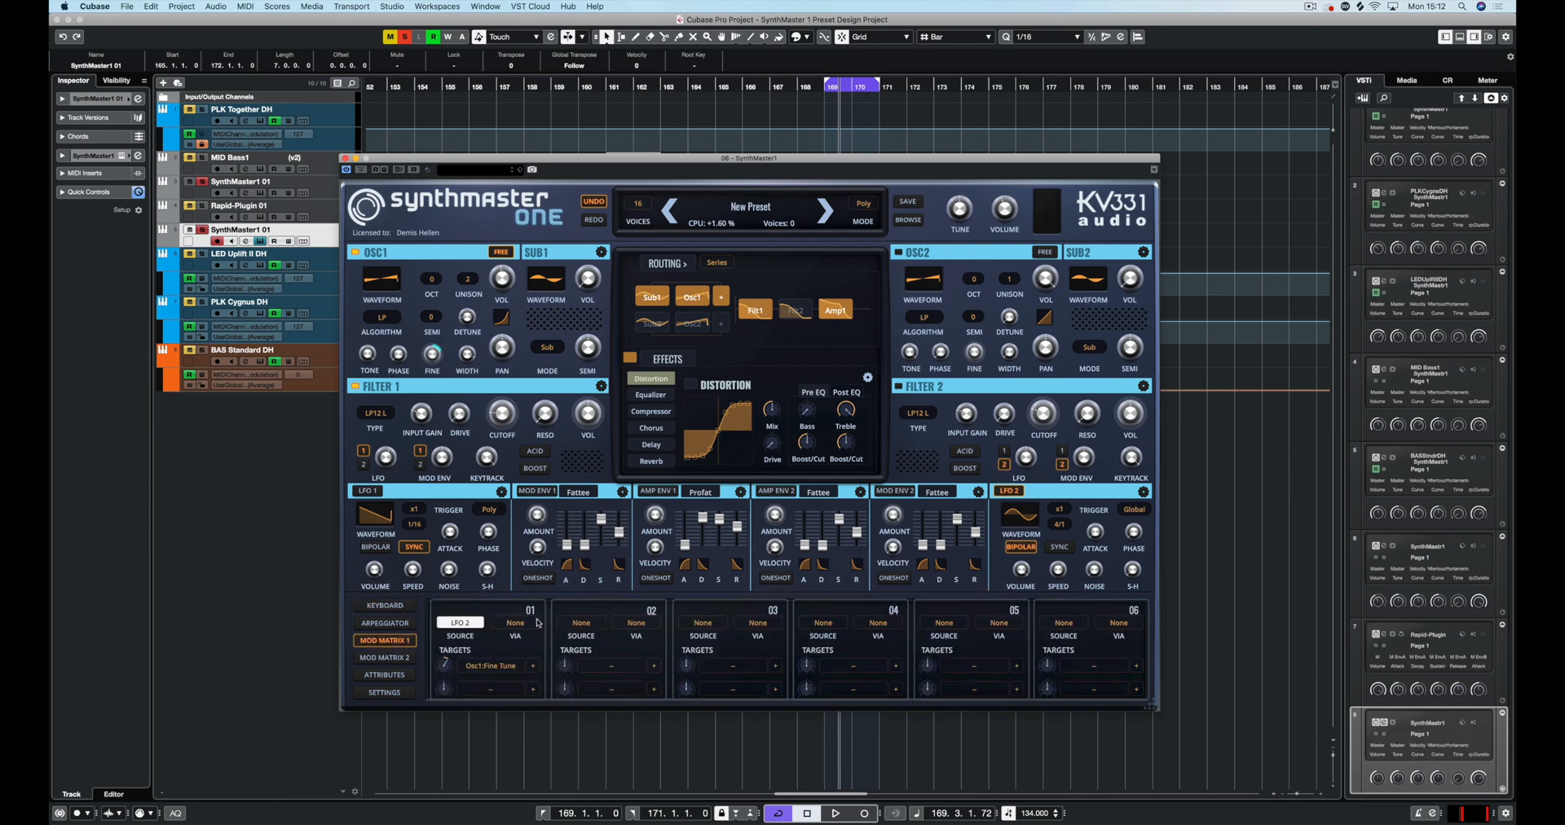
Set CC01-ModWheel as the source of mod matrix slot 02 and assign it to Filter 1 Cutoff
click(582, 623)
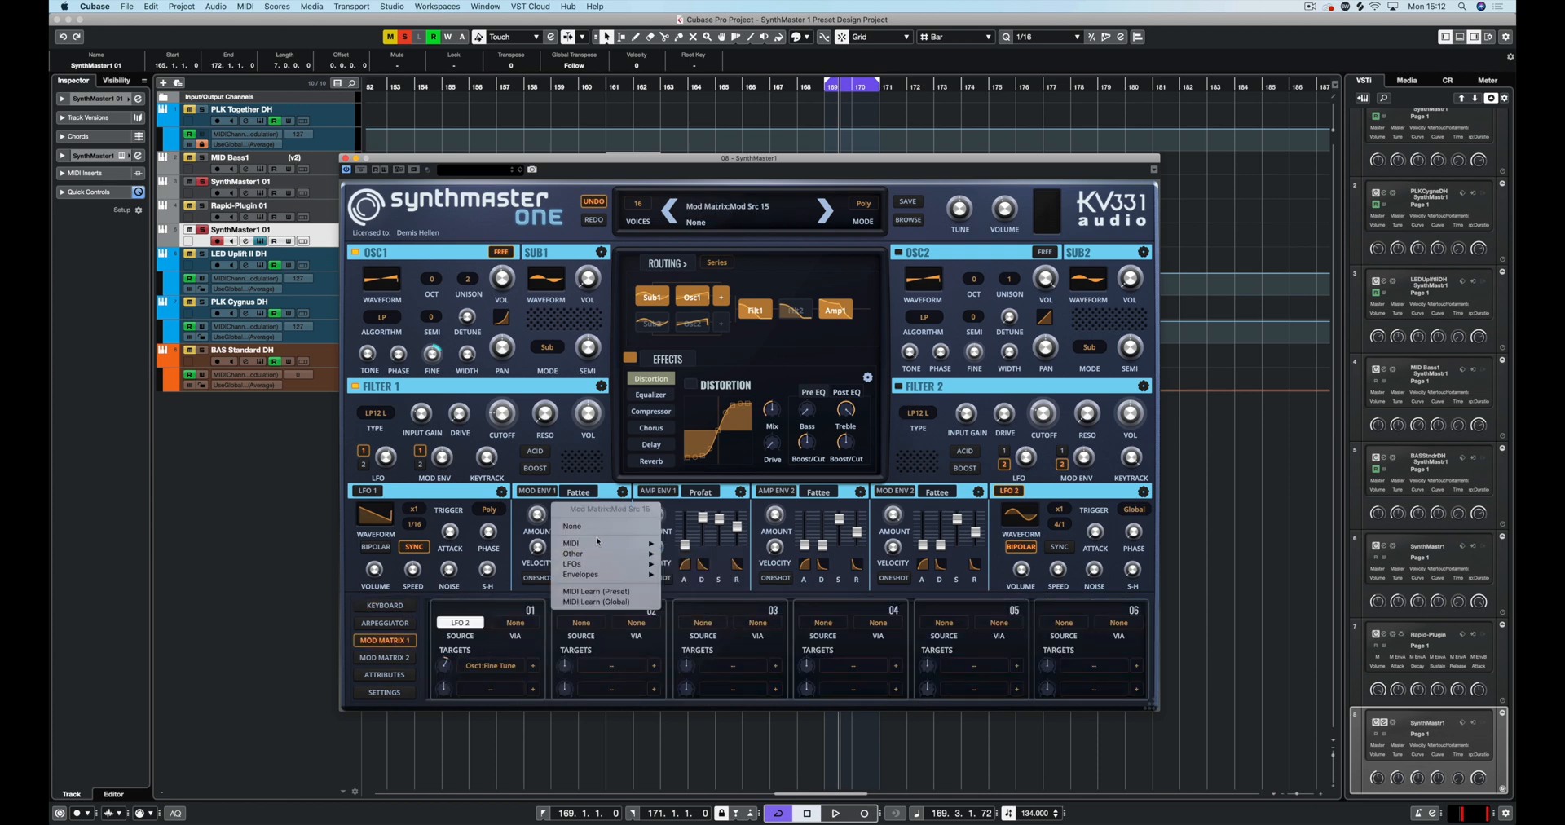
mouse_move(604, 543)
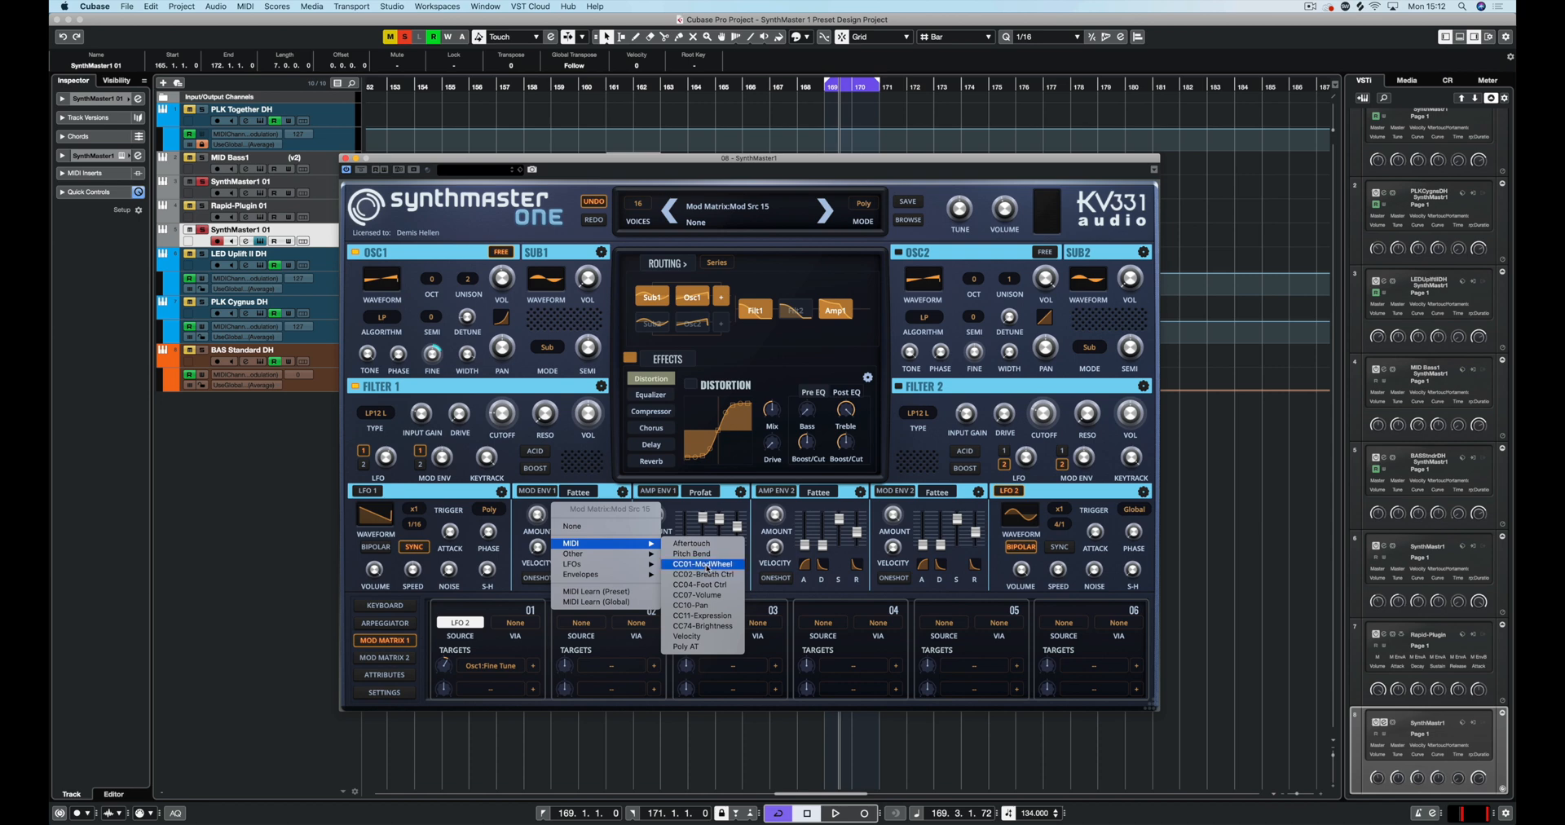
click(706, 565)
drag(582, 623, 502, 413)
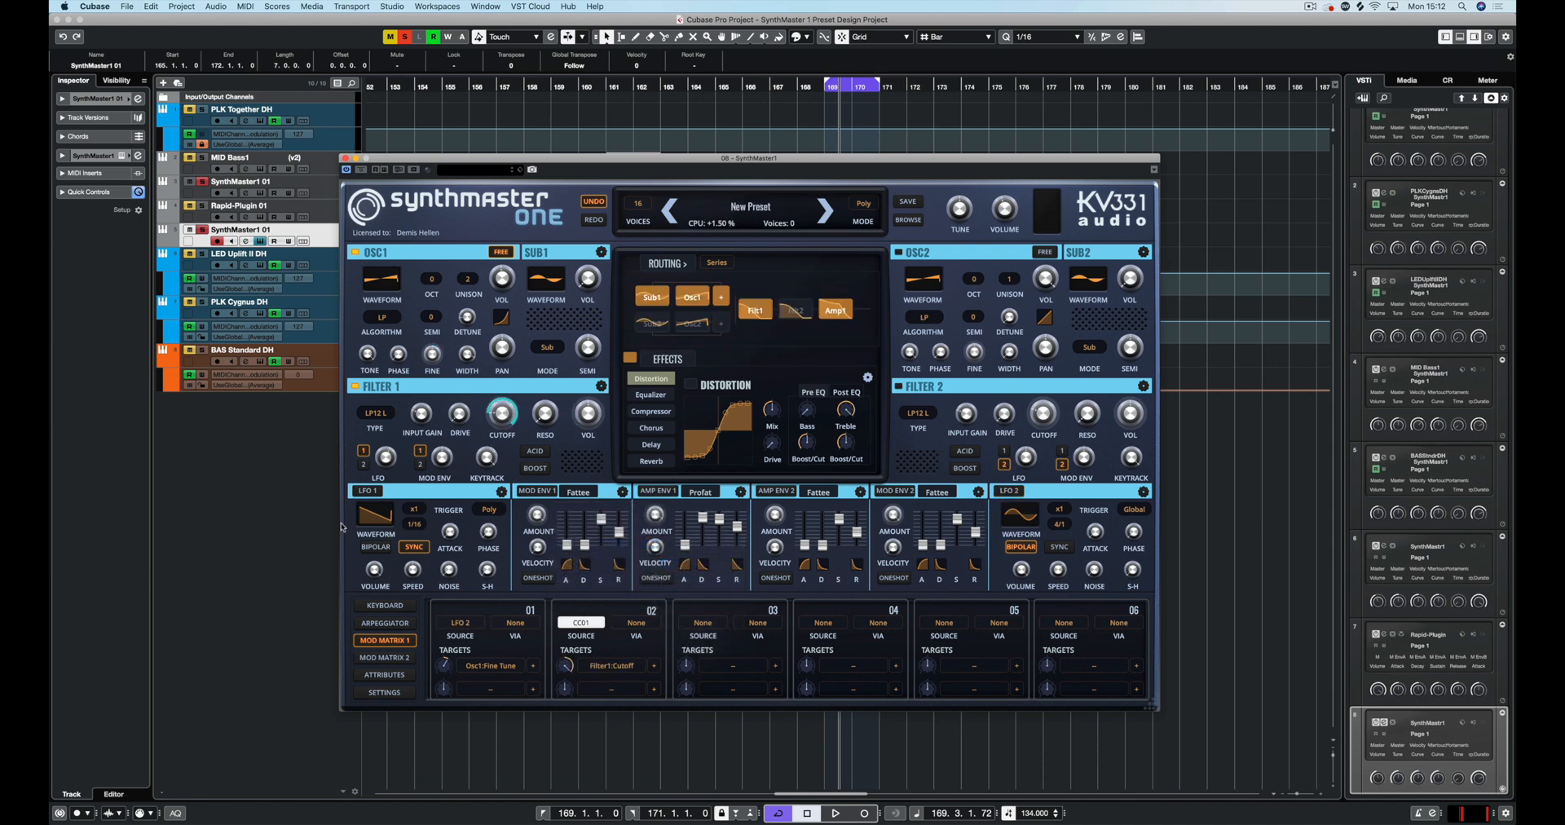
Audition the modulation wheel's effect on the Filter 1 cutoff while the loop plays
click(389, 606)
key(space)
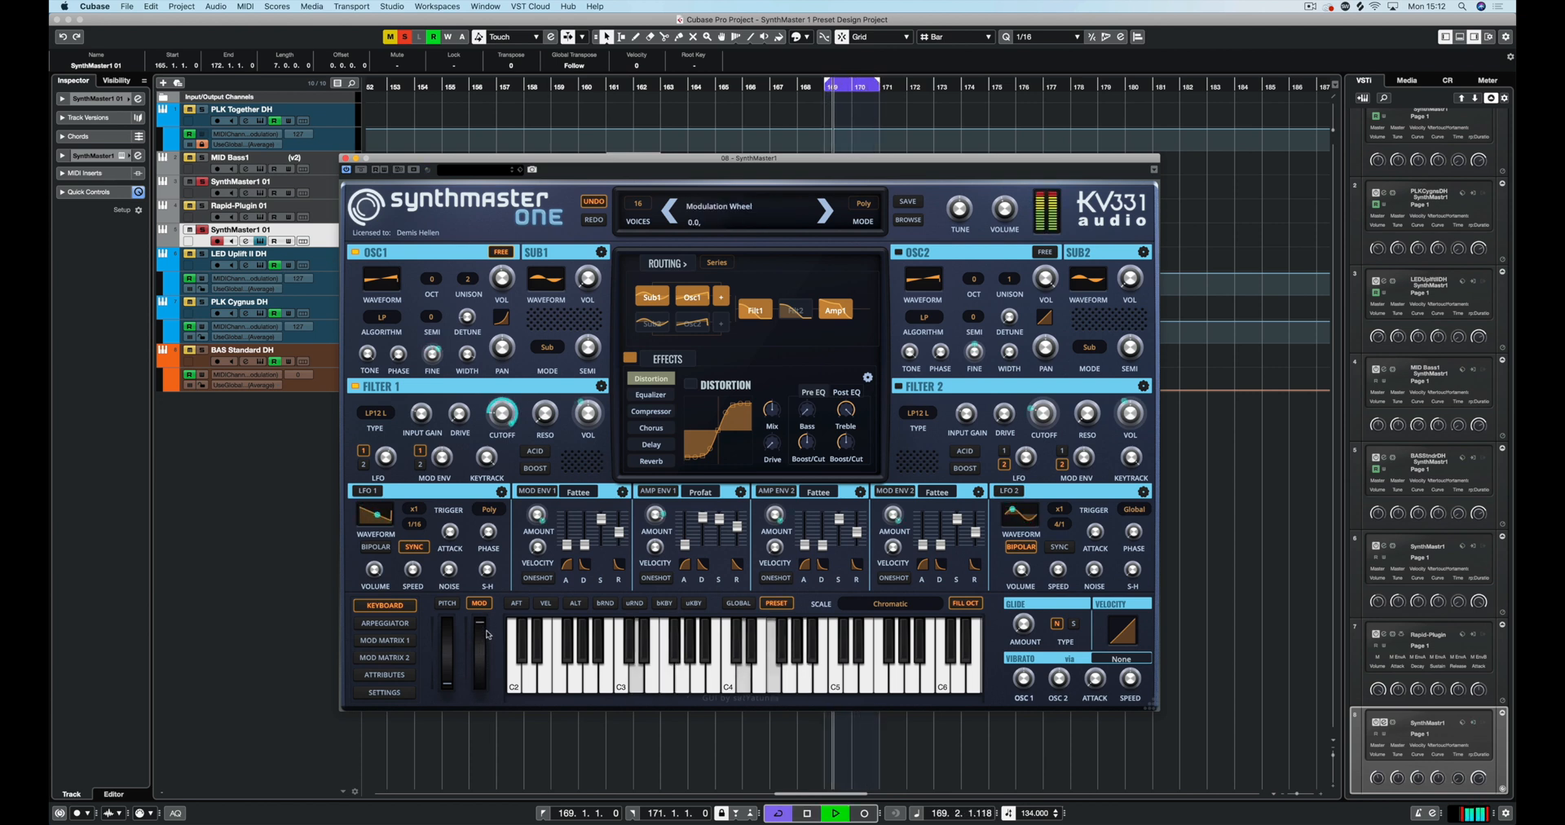
key(space)
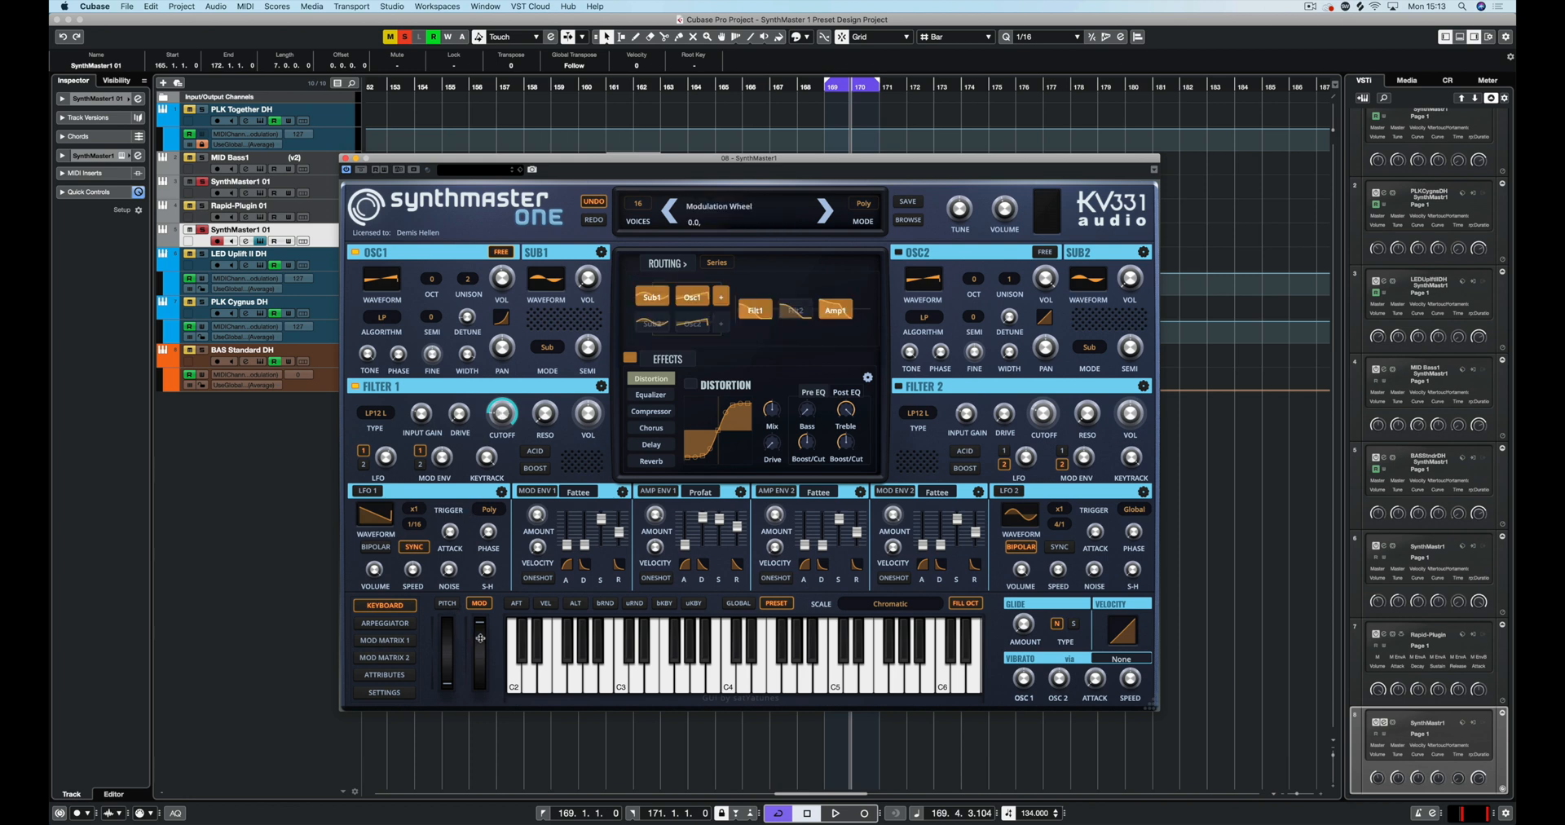
key(space)
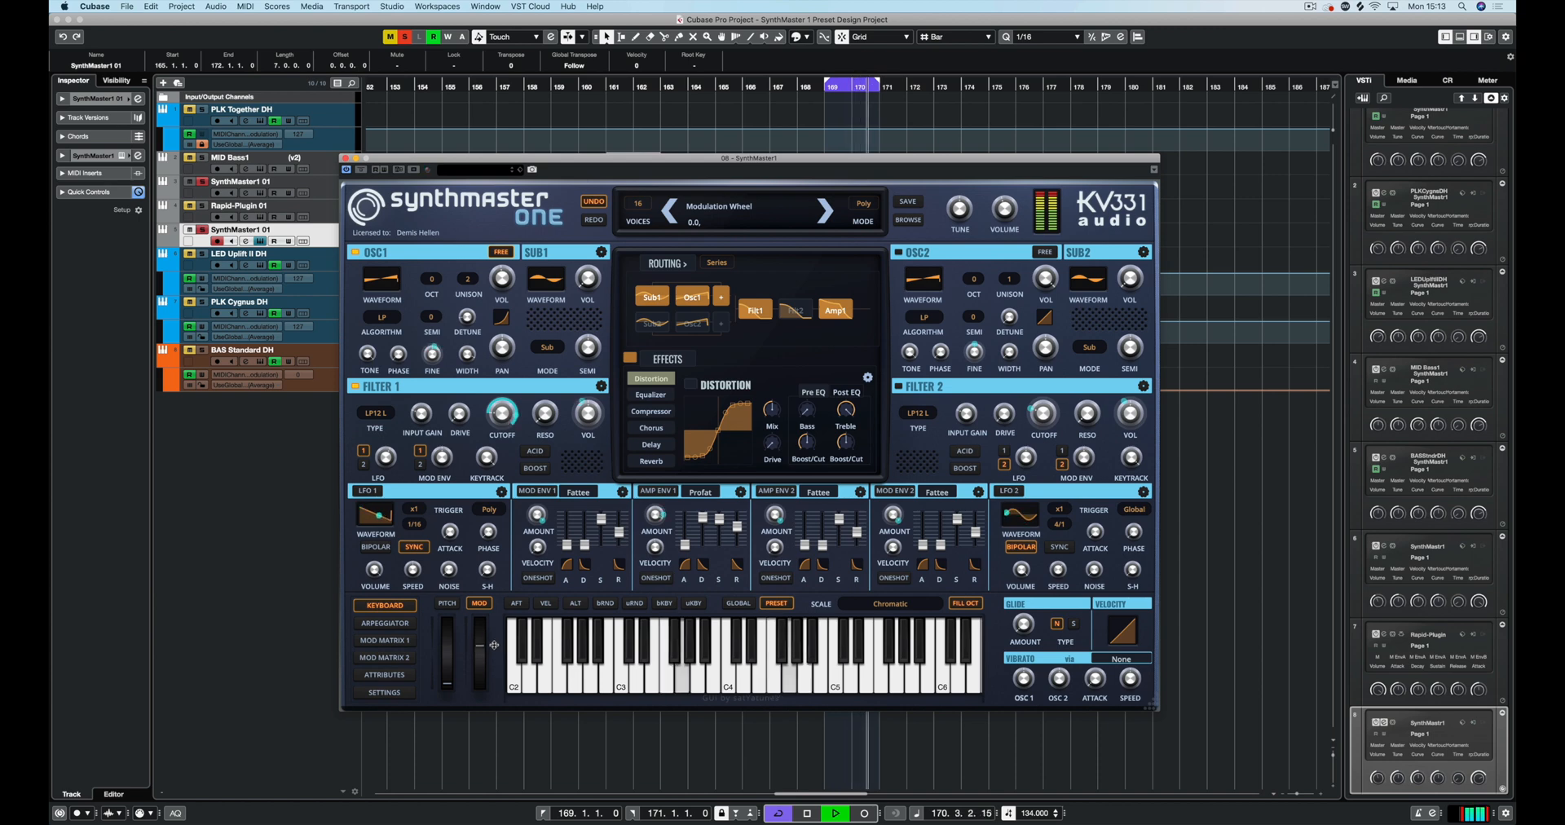
Adjust the mod wheel's modulation amount on Filter 1 Cutoff to about 89.70 and audition it with the loop
click(393, 641)
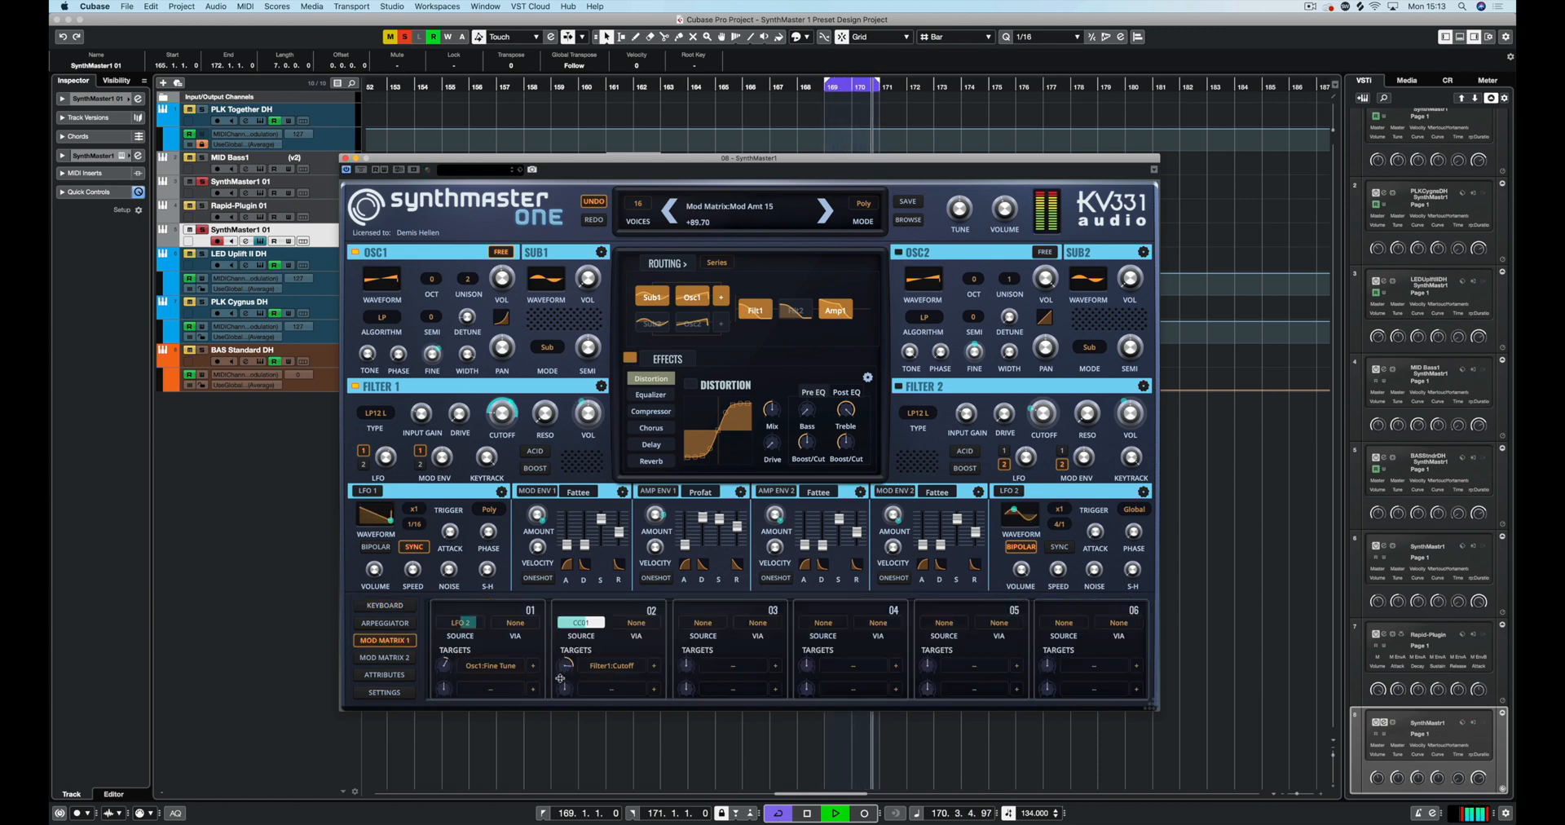
click(386, 605)
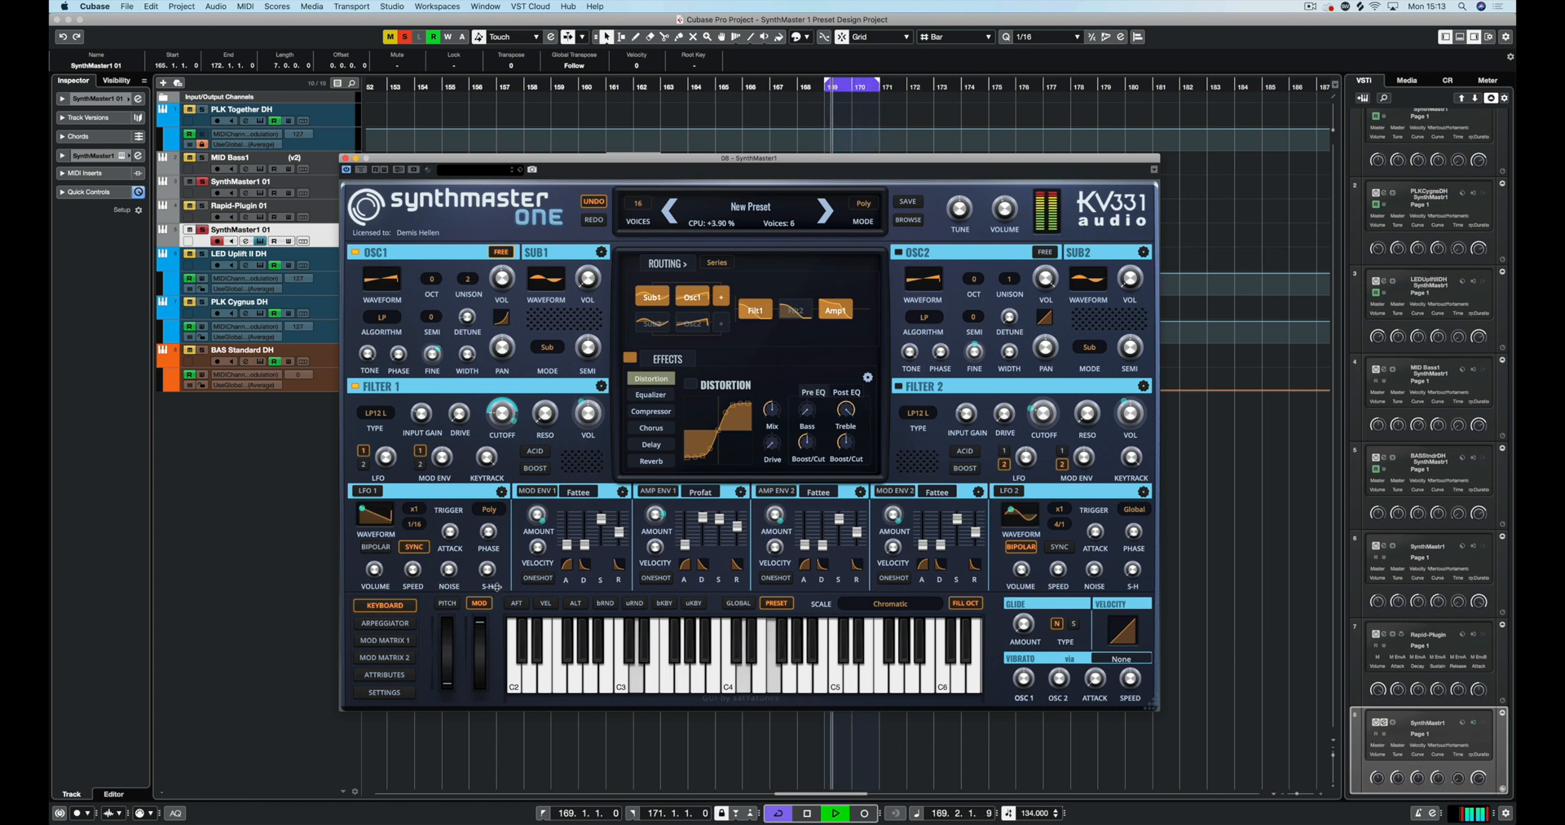
key(space)
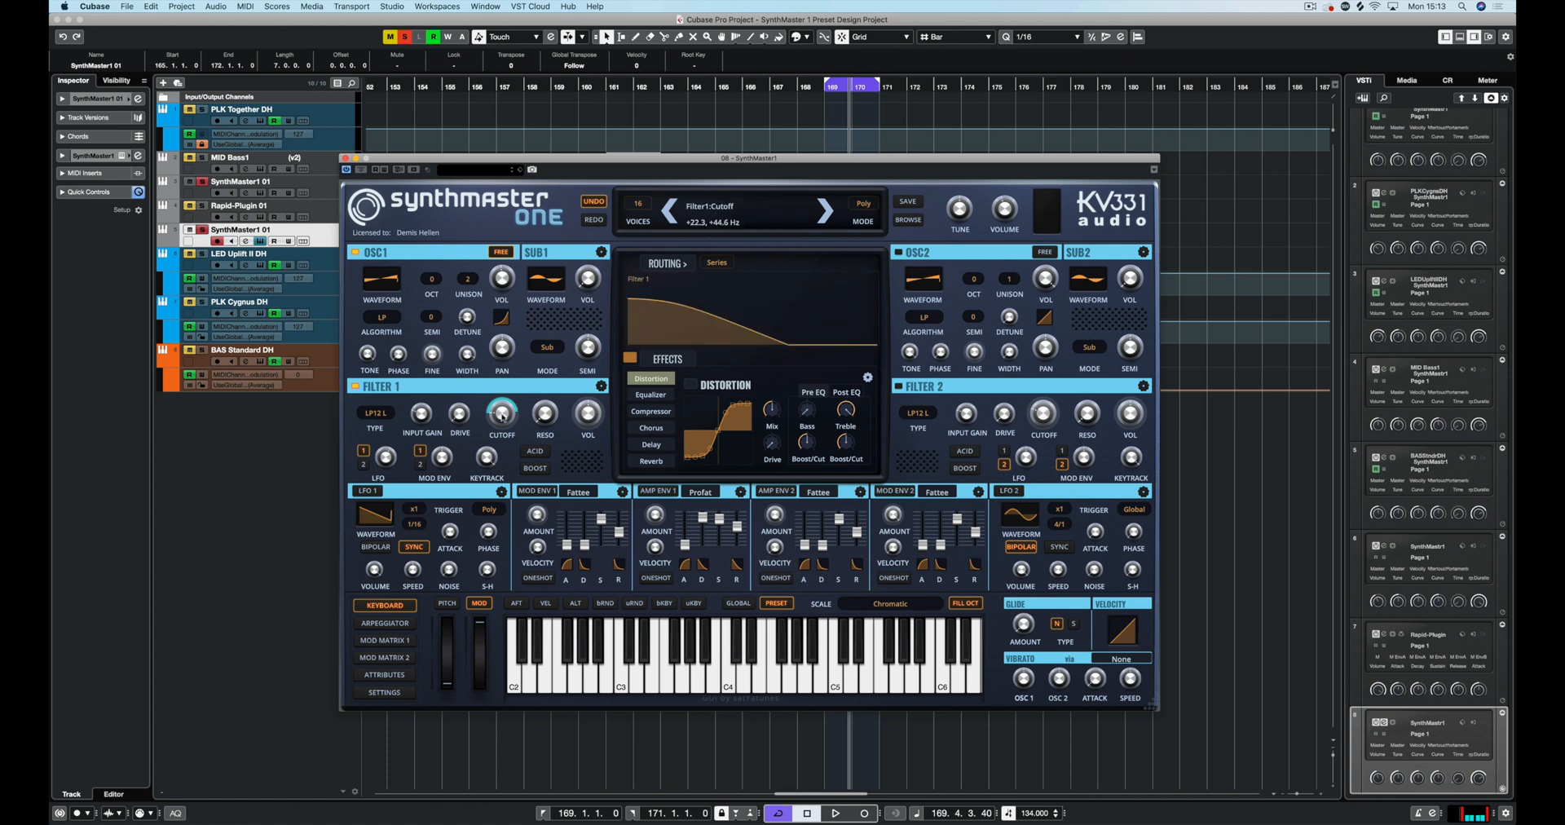
mouse_move(489, 405)
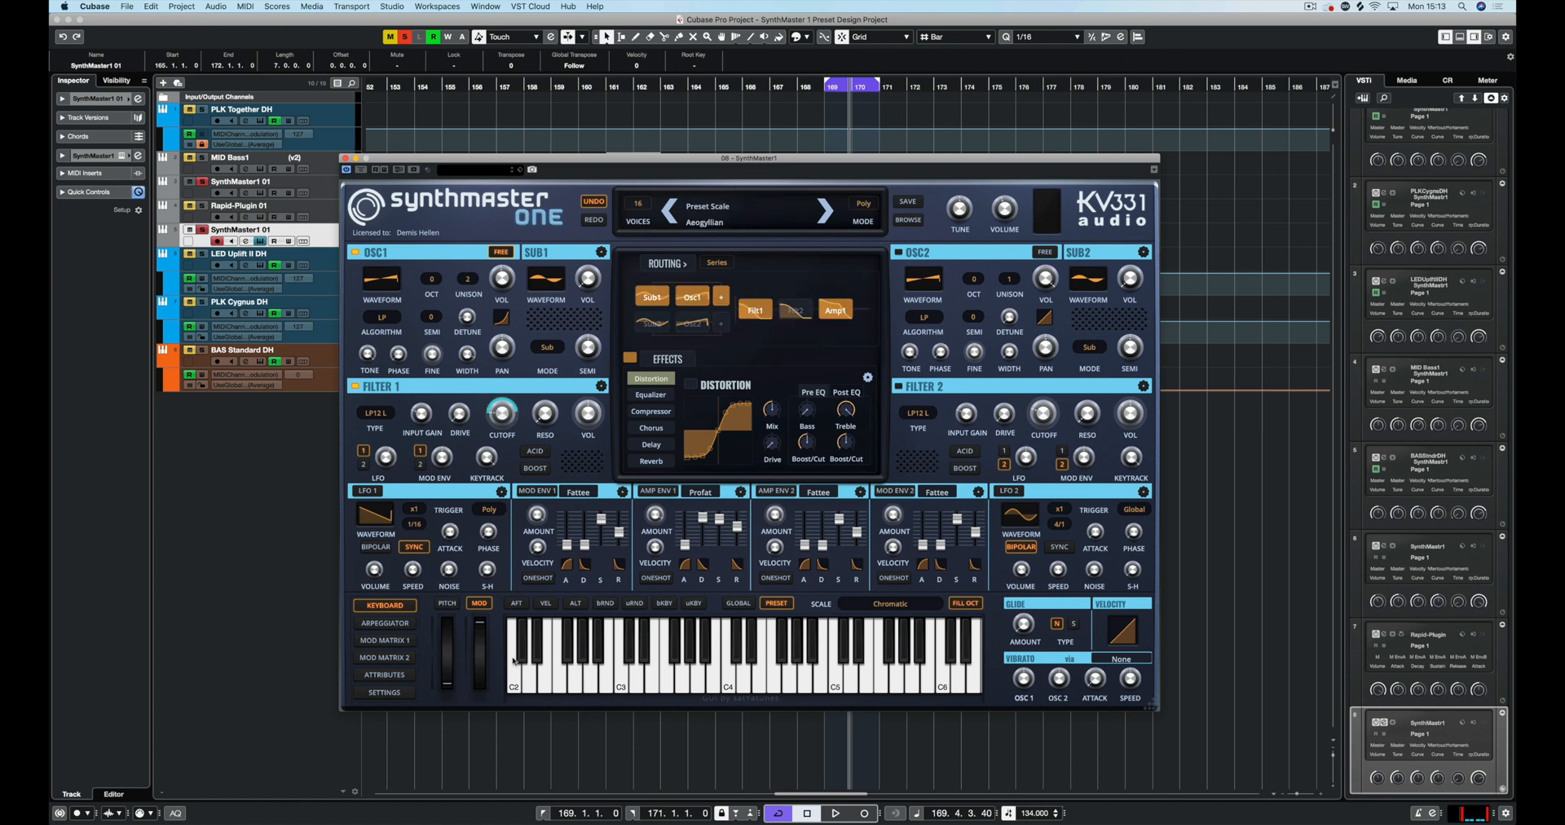
Add LFO 1 Volume as the second target of the mod wheel slot and lower its modulation amount
click(368, 643)
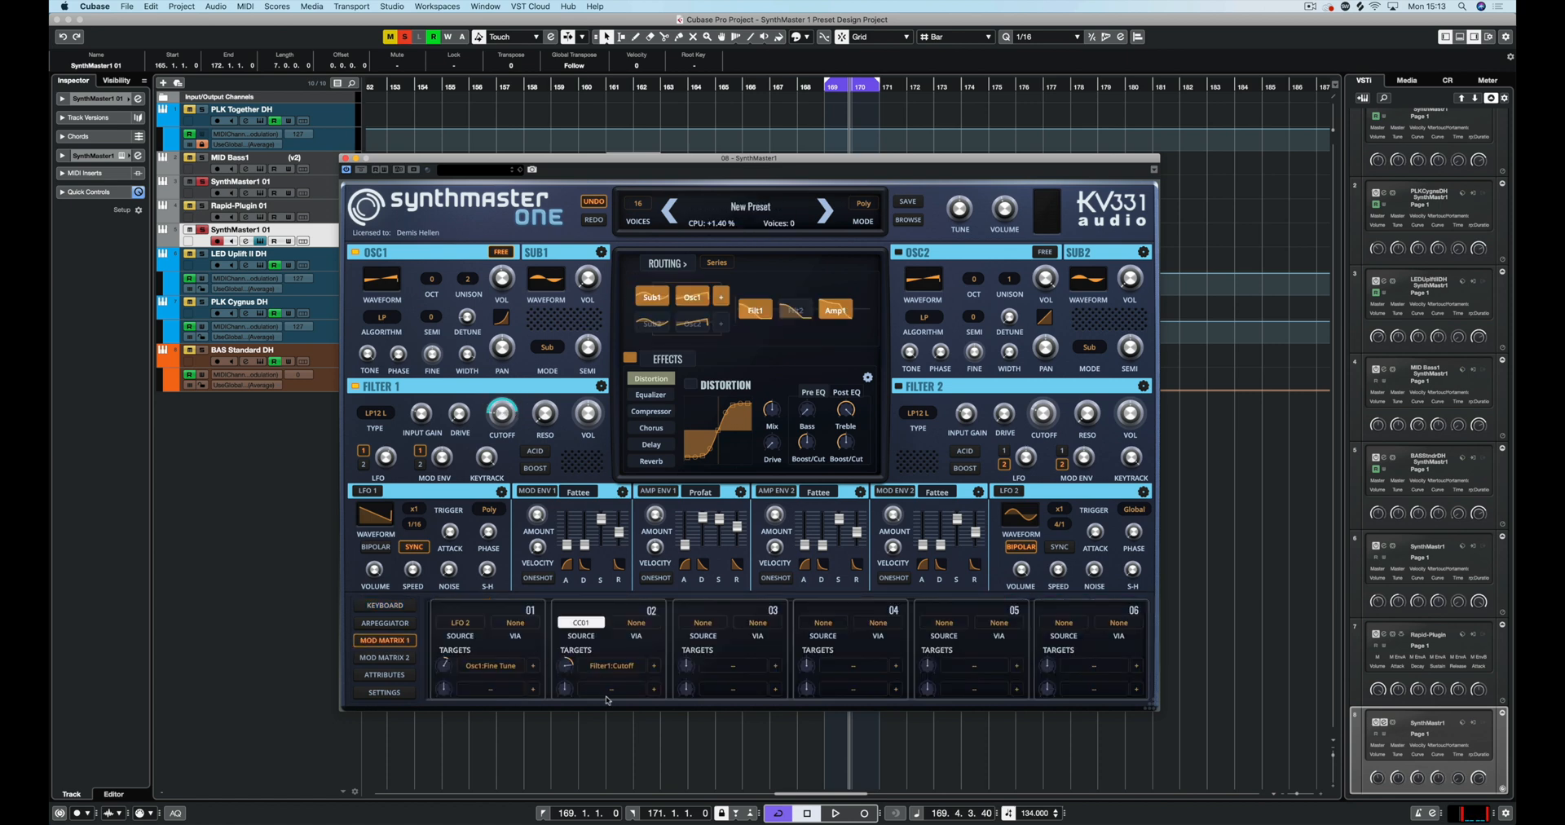
drag(433, 565, 372, 570)
drag(562, 687, 543, 802)
Move the on-screen modulation wheel while the loop plays to audition its combined cutoff and LFO 1 volume modulation
click(393, 607)
drag(475, 630, 480, 681)
key(space)
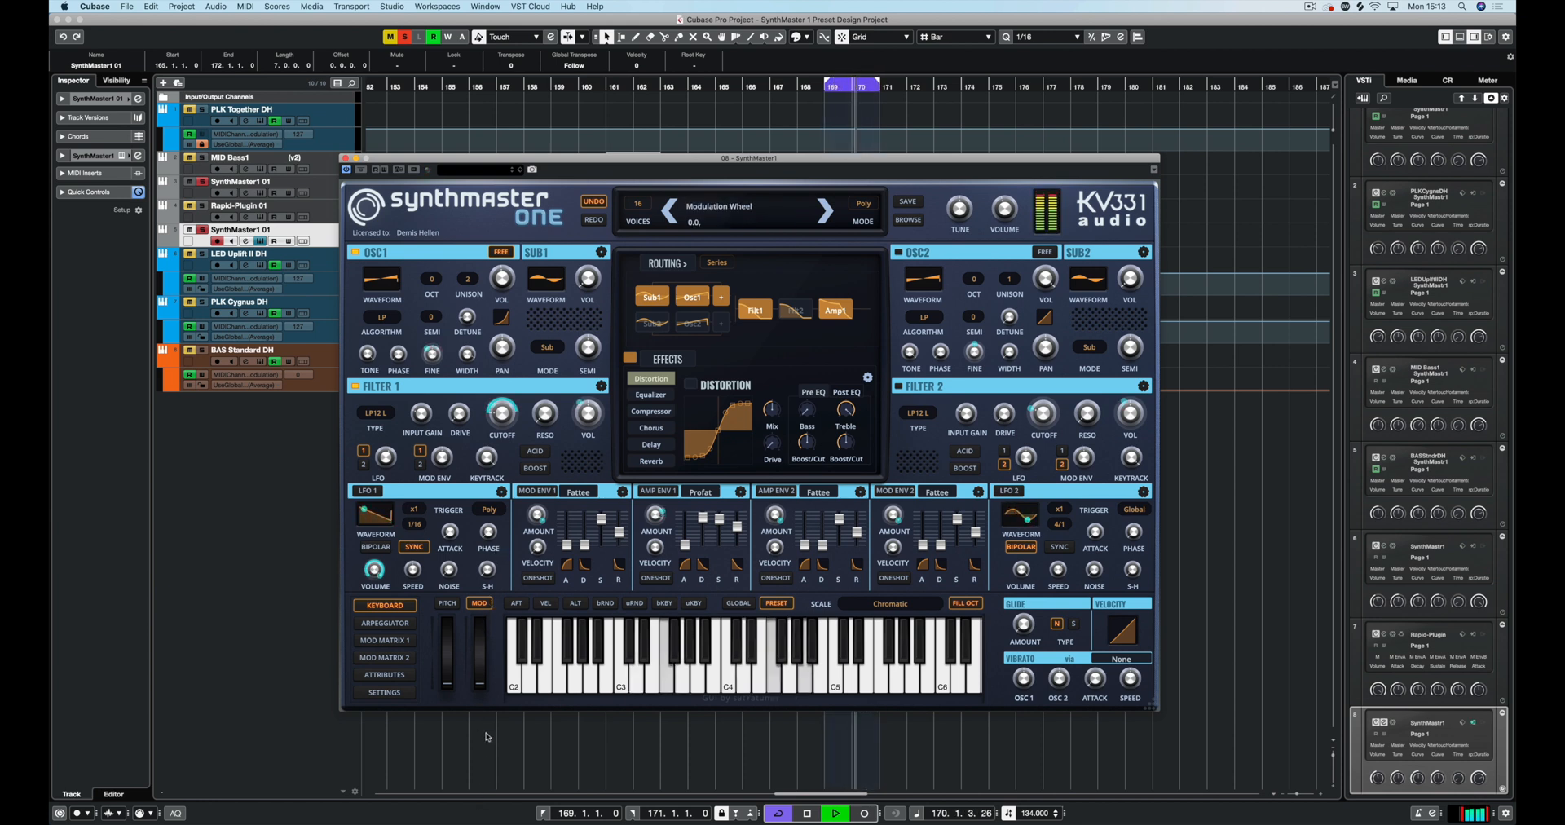
key(space)
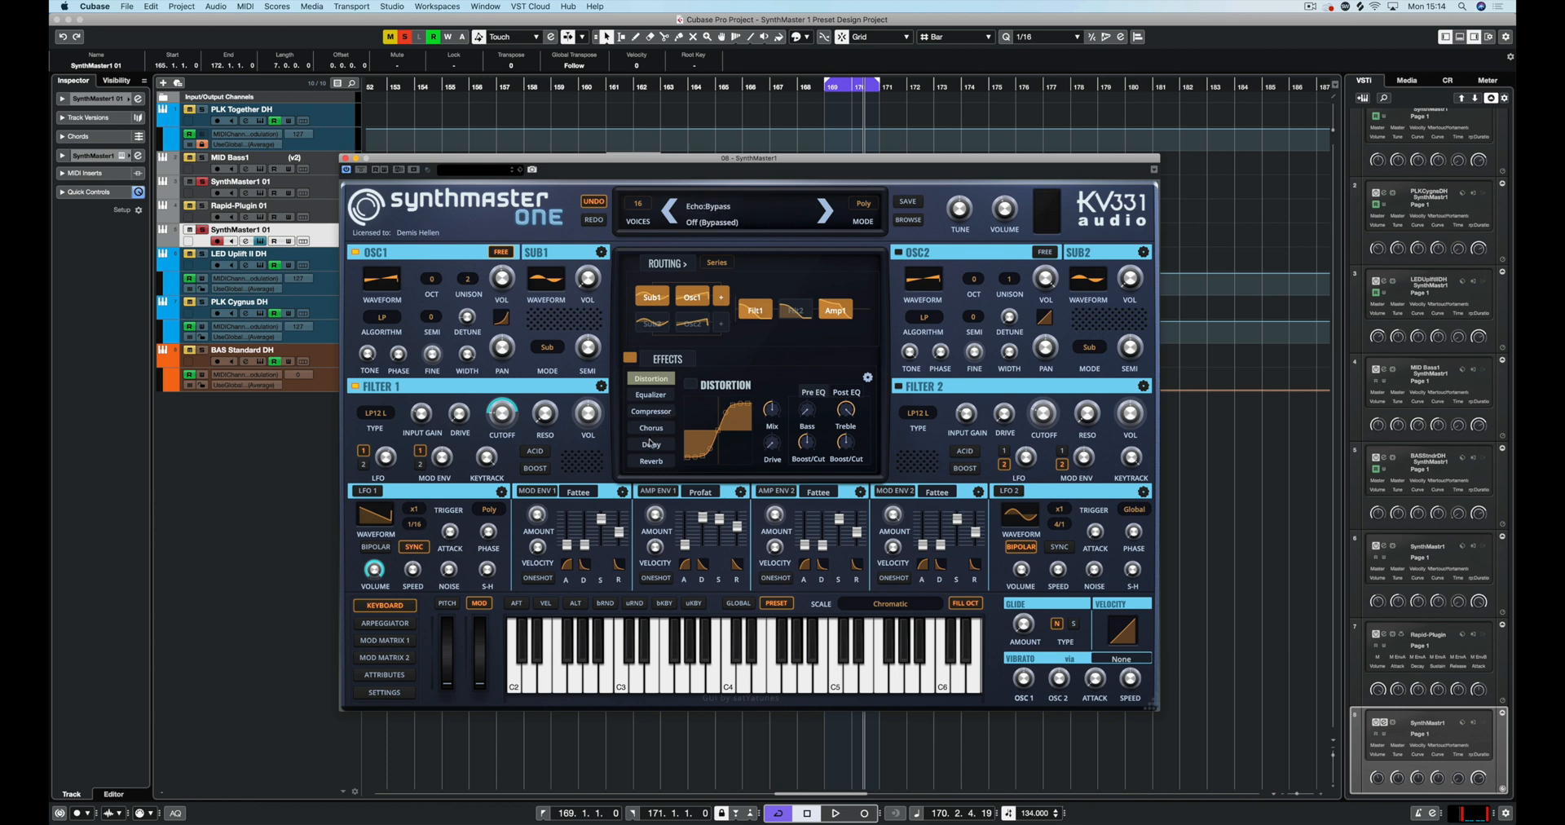
Enable the Delay effect with a lower mix, 1/4 dot left and 1/8 dot right times, and a low EQ cut of about 10.8 dB
click(651, 444)
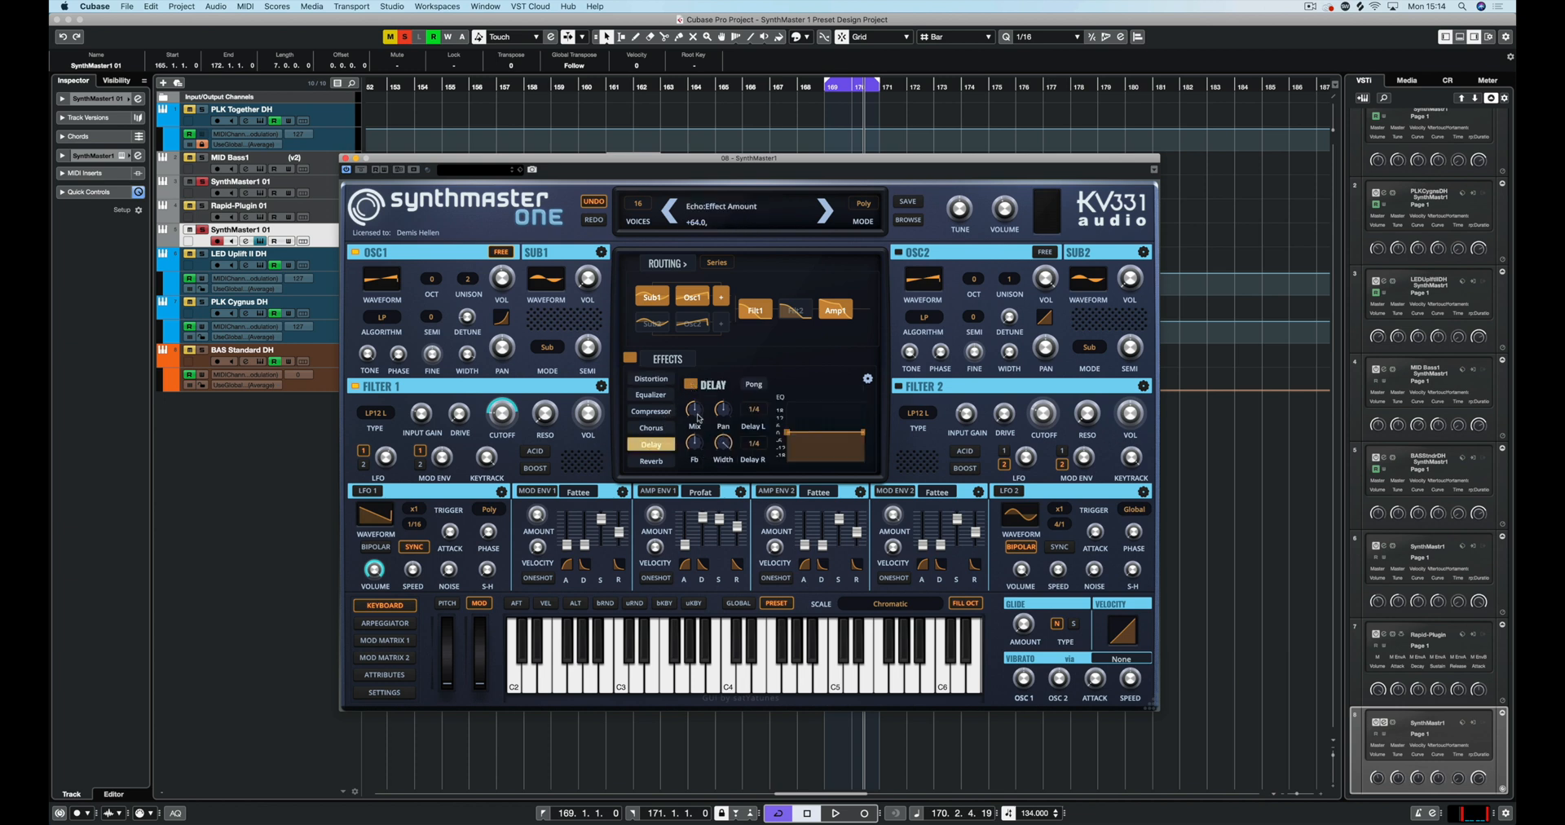
click(754, 409)
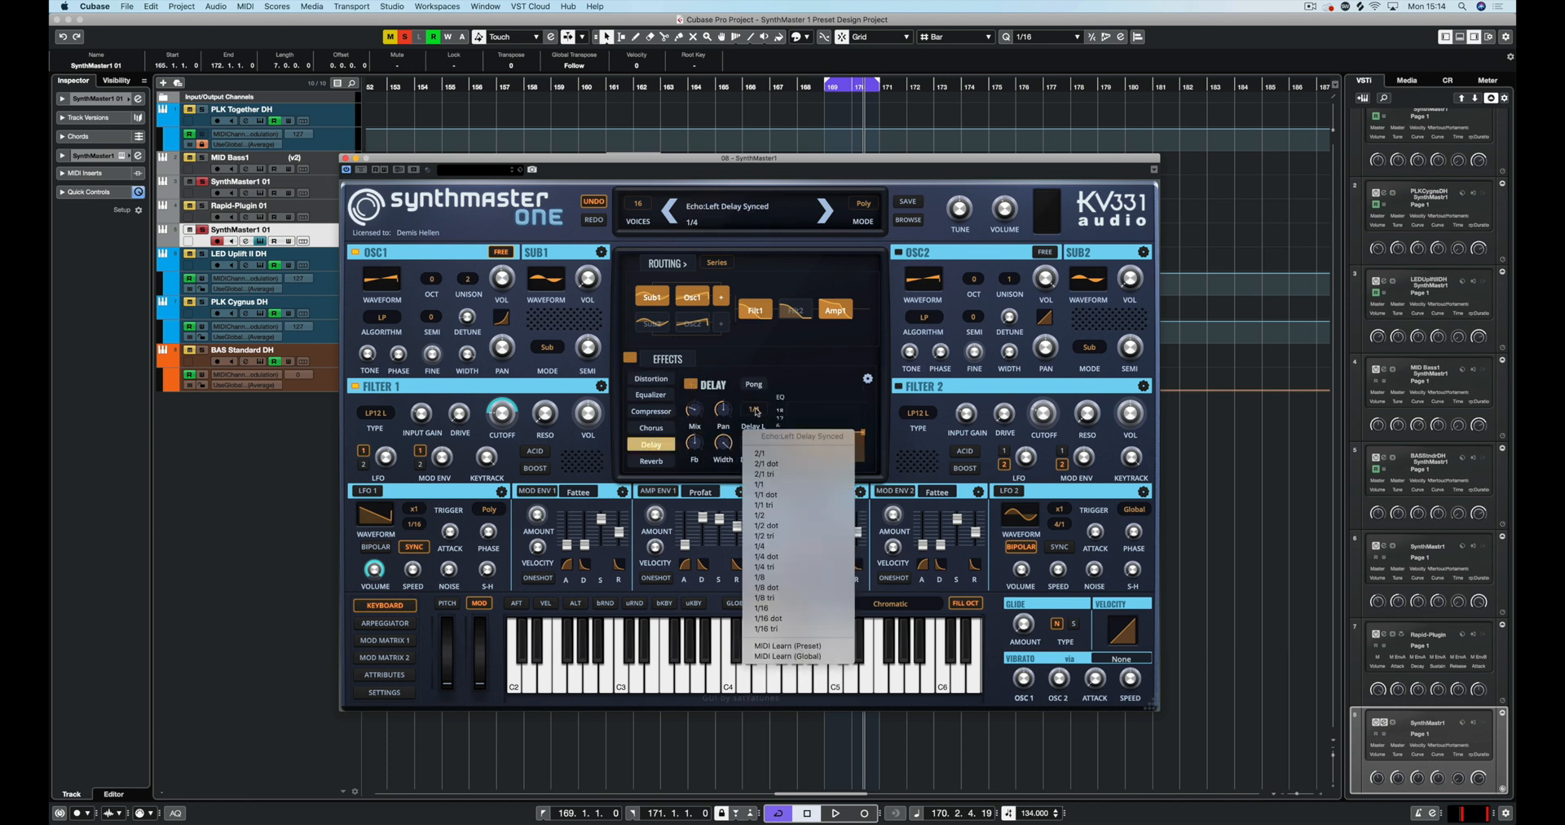
click(774, 558)
click(754, 443)
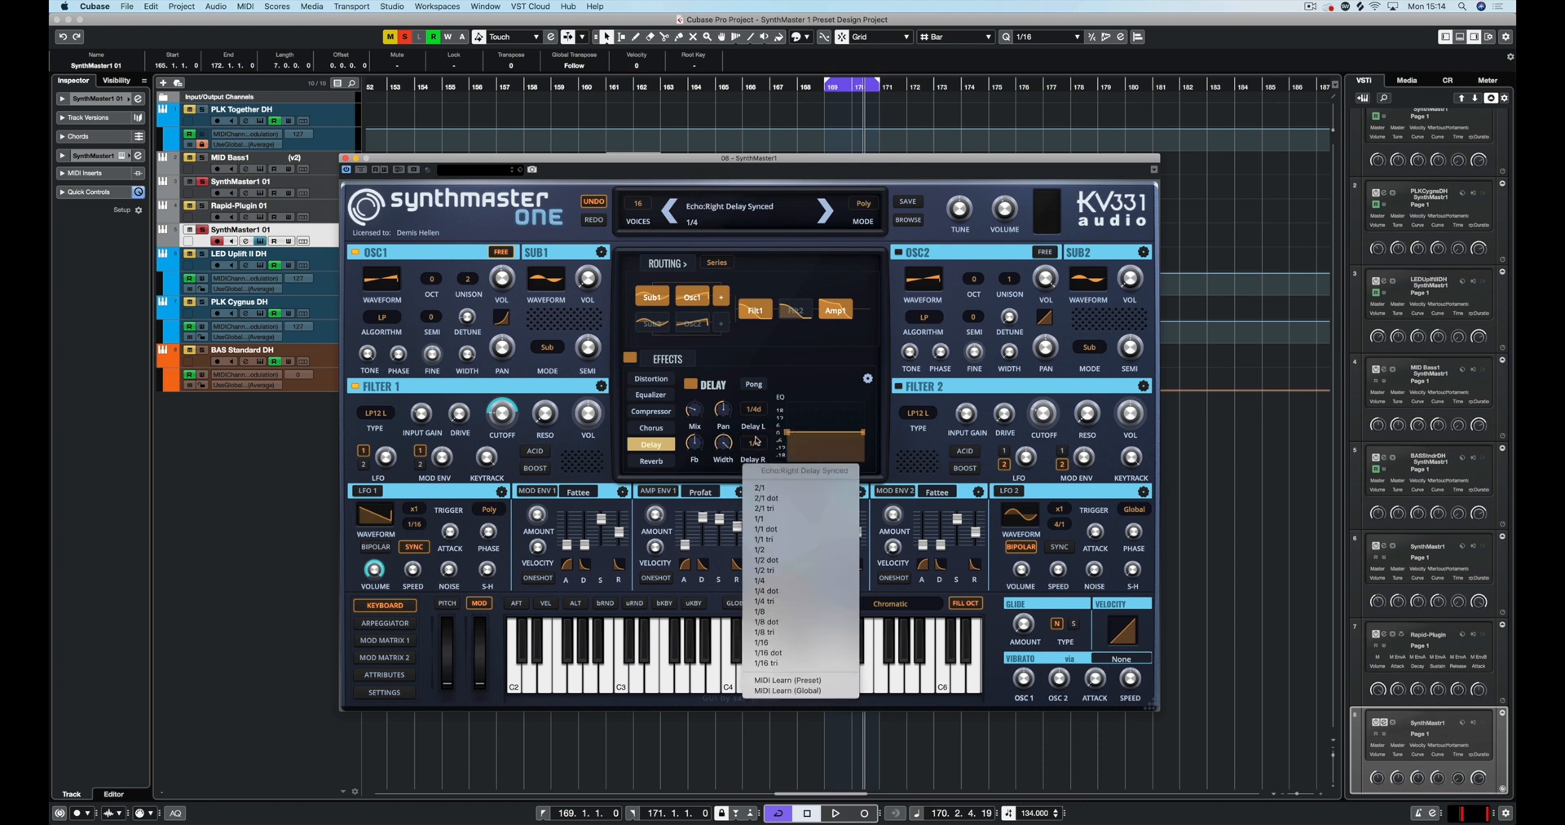
click(767, 622)
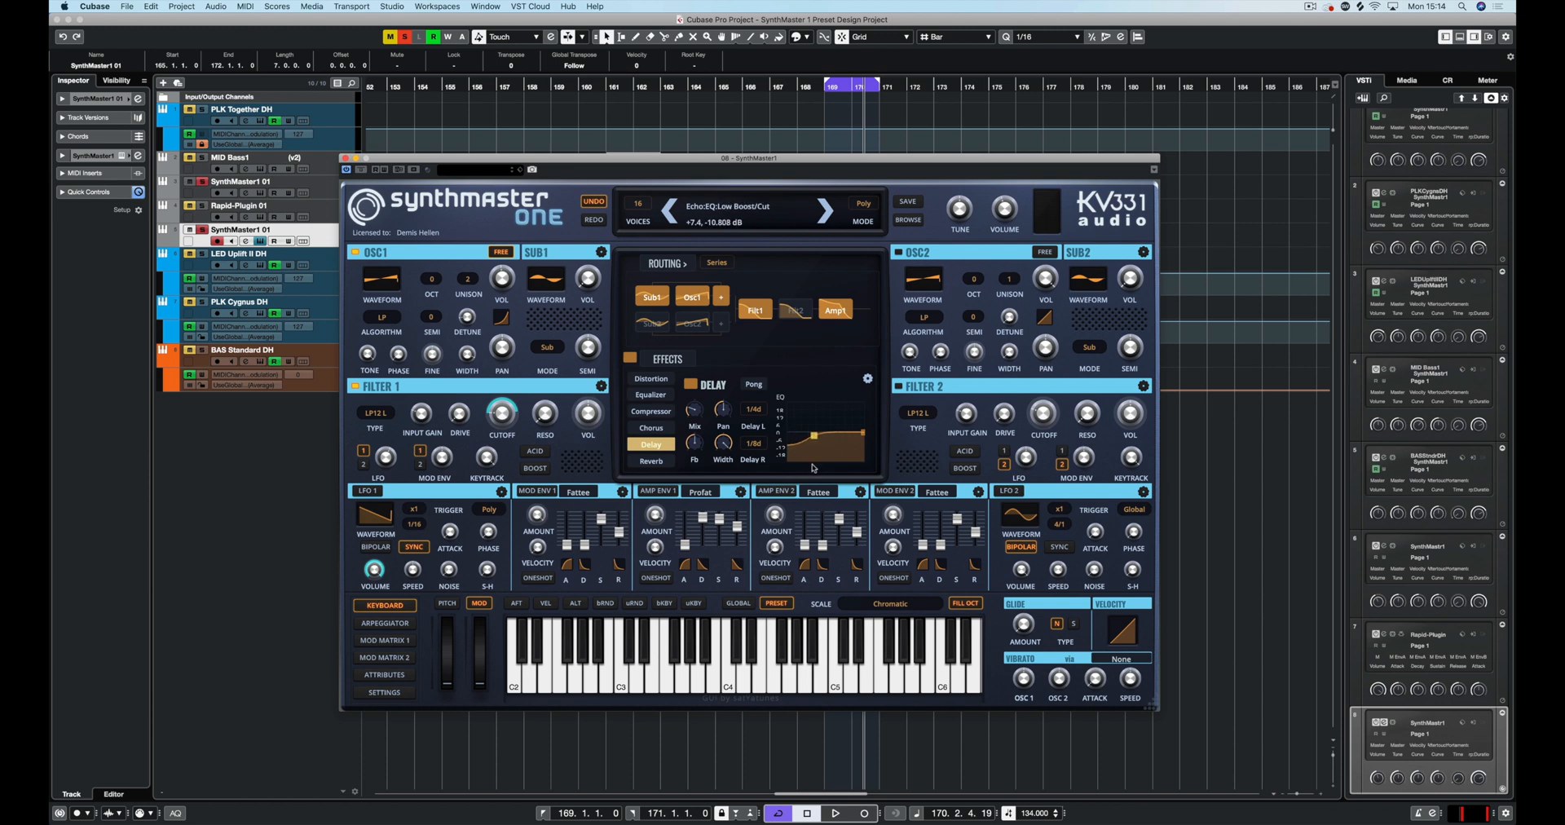
key(space)
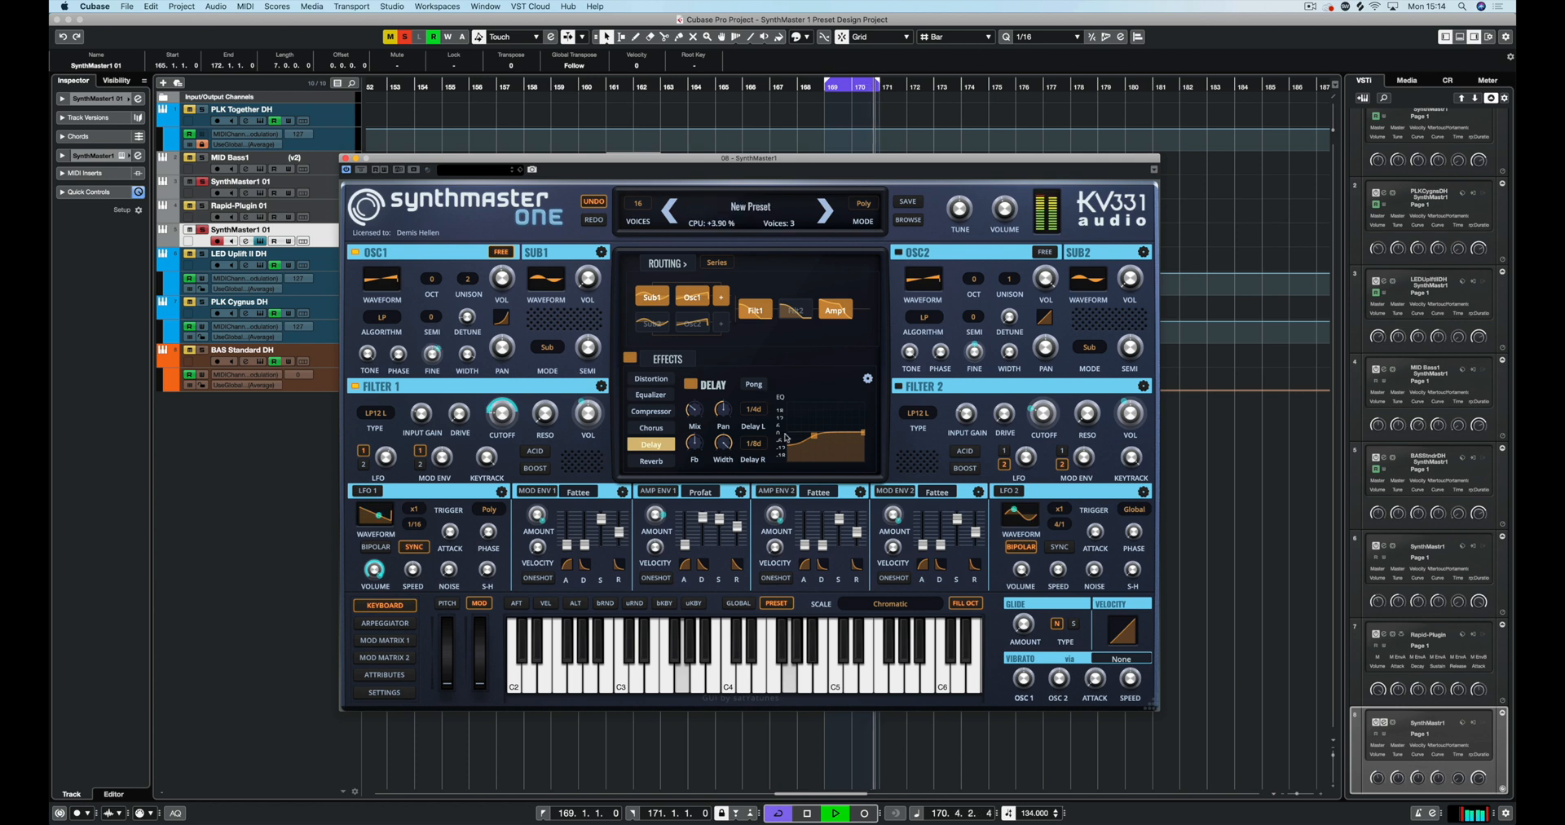
Try right delay times of 1/4 dot and 1/4 while the loop plays
mouse_move(758, 446)
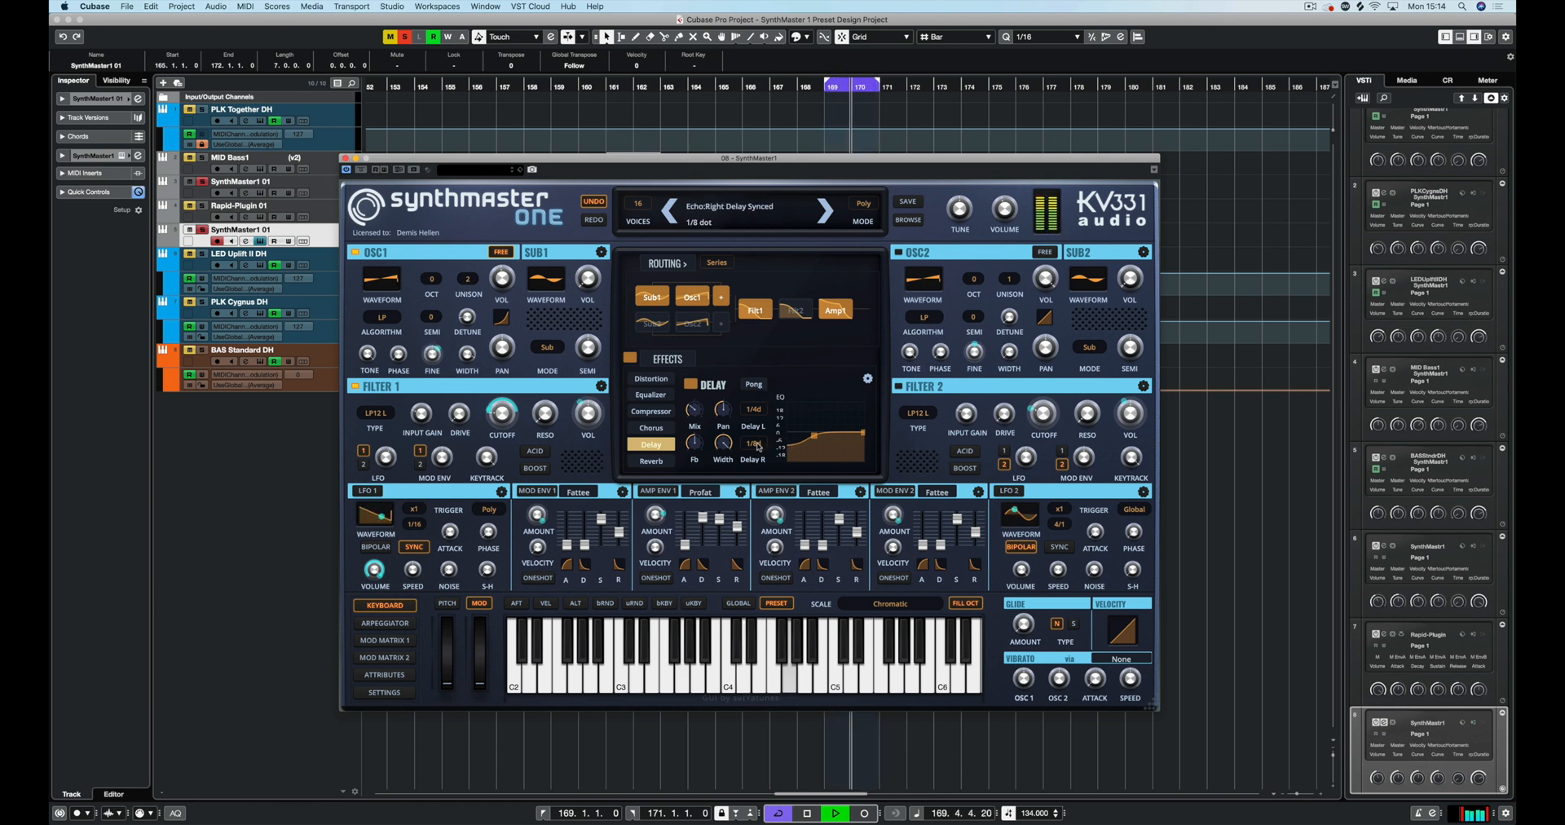
click(758, 445)
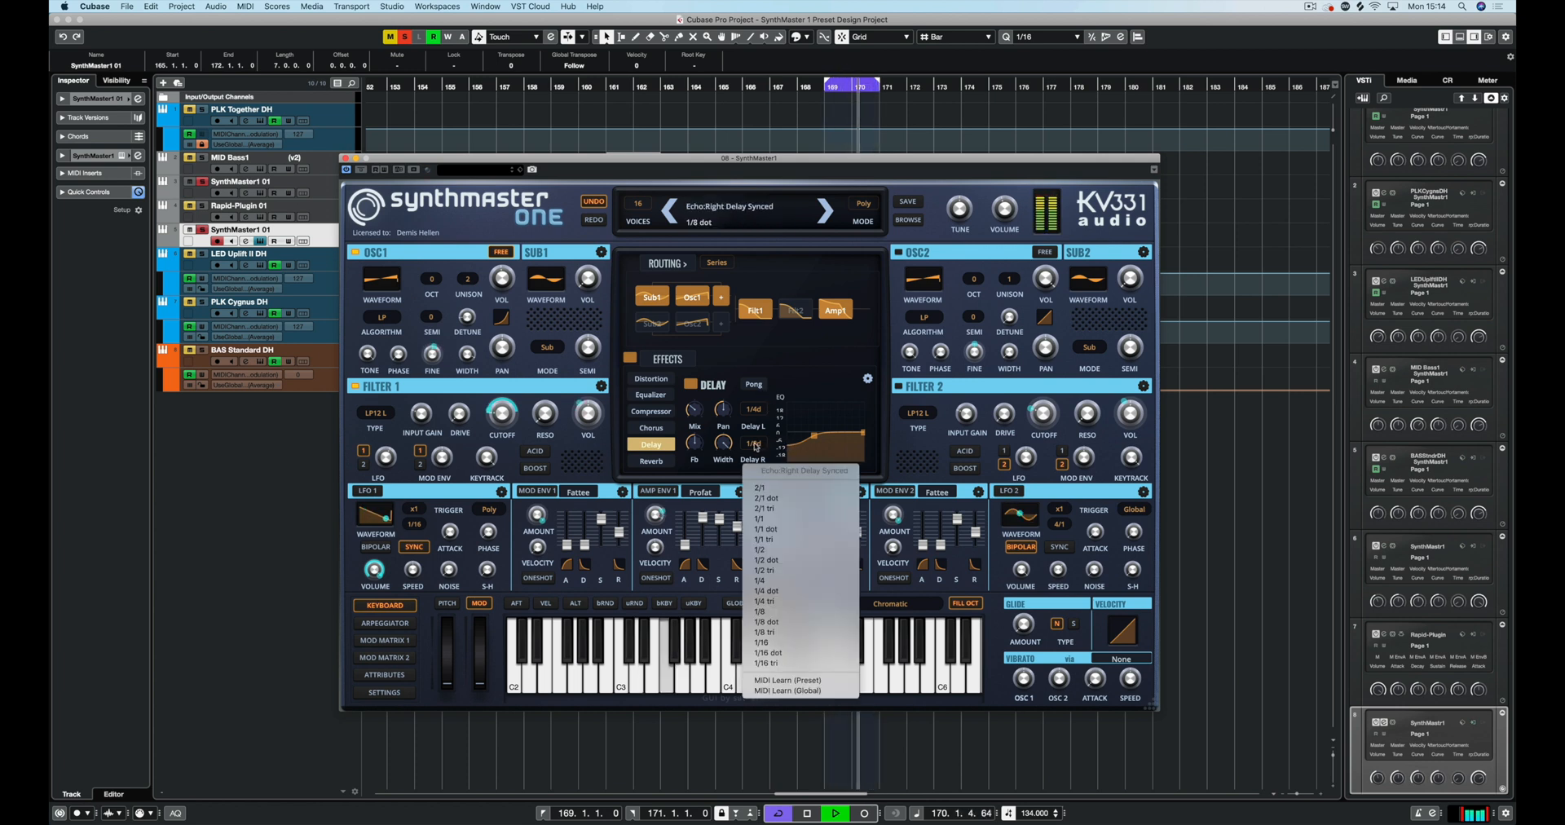
click(769, 594)
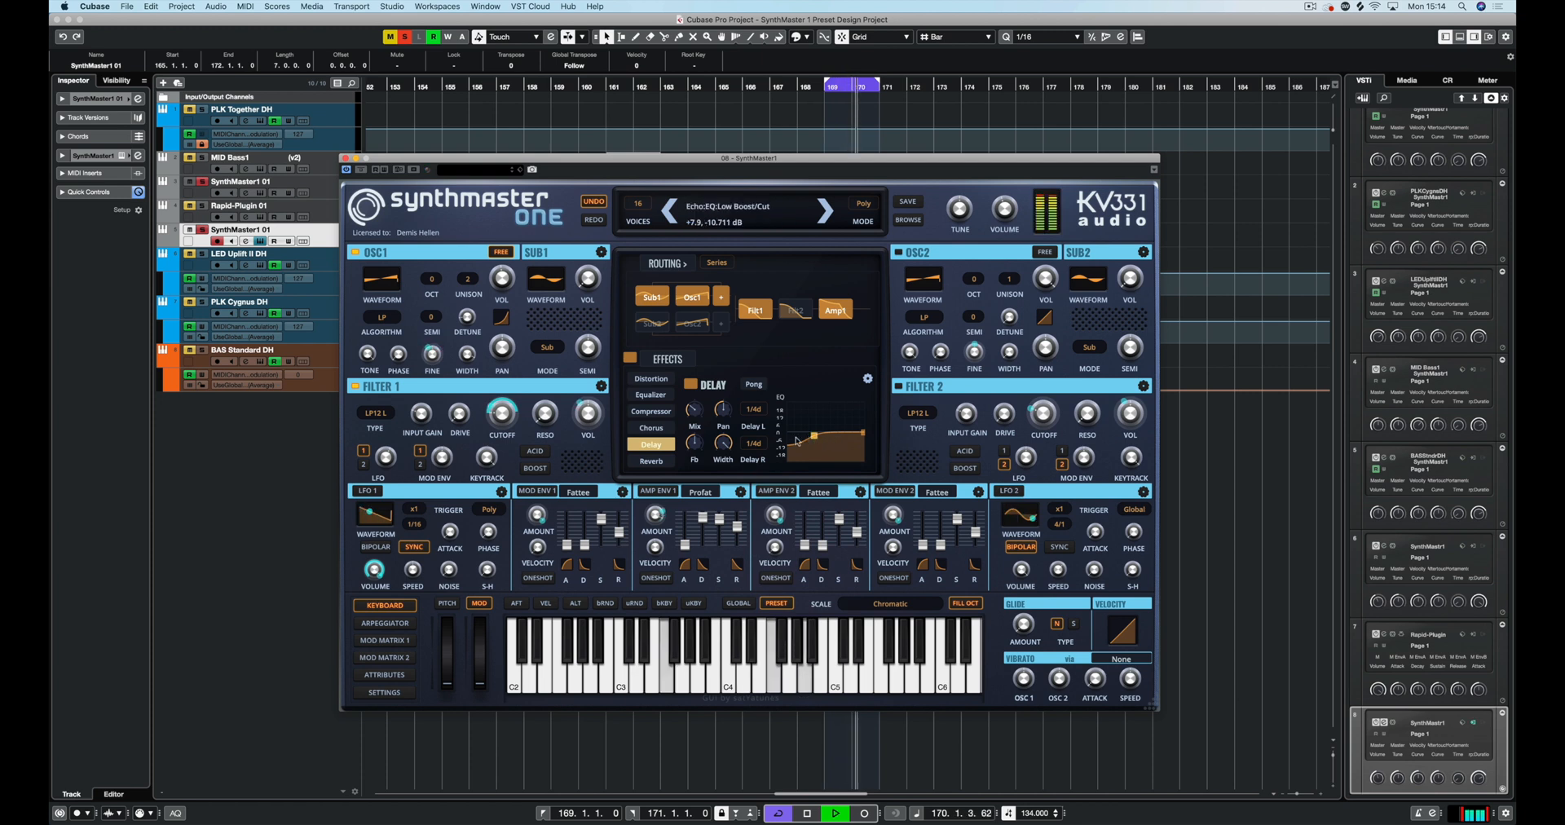
click(753, 445)
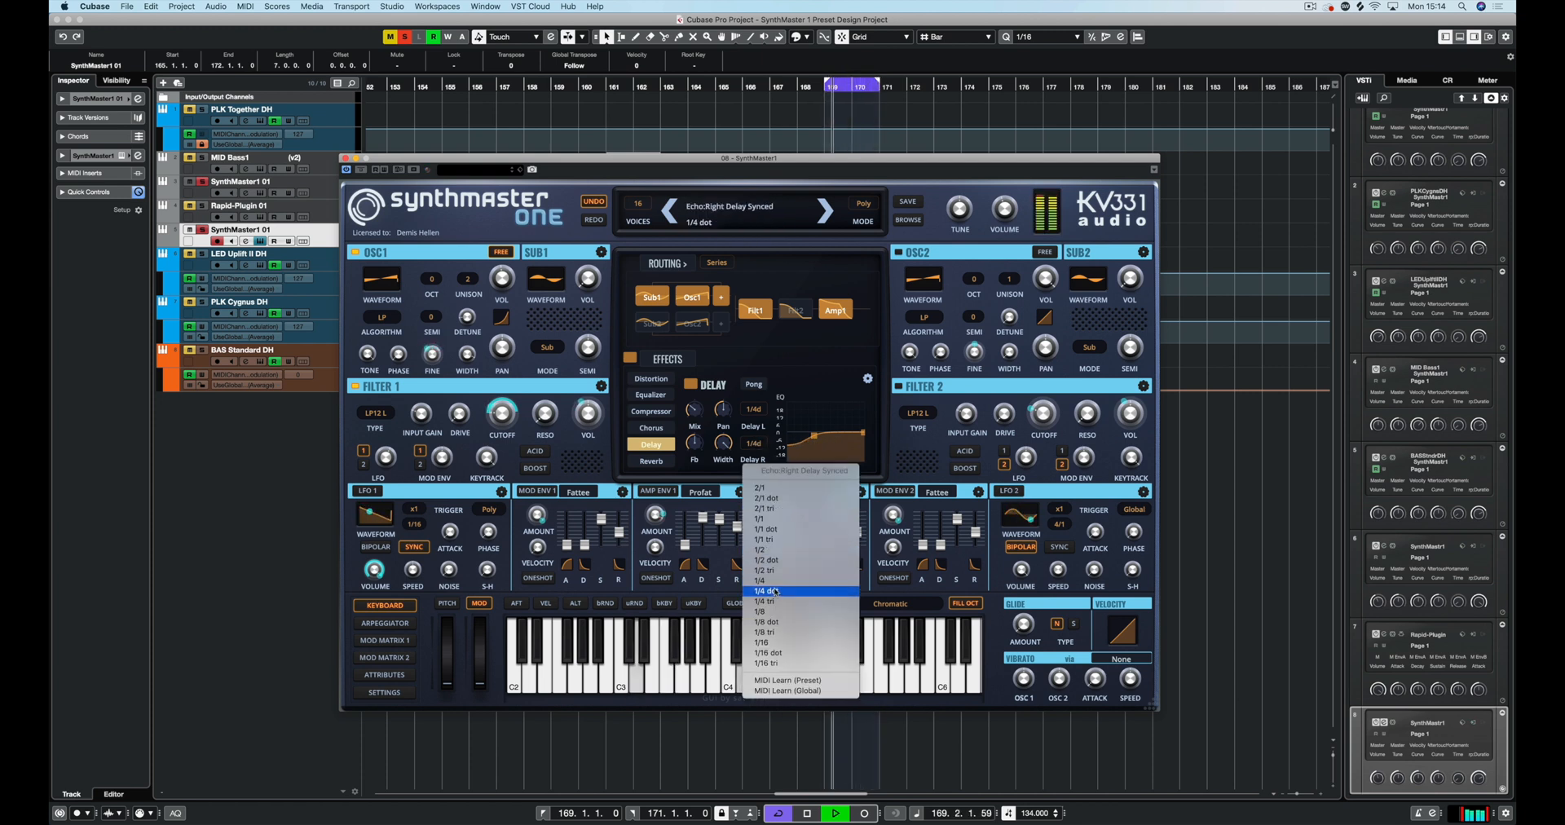
click(762, 581)
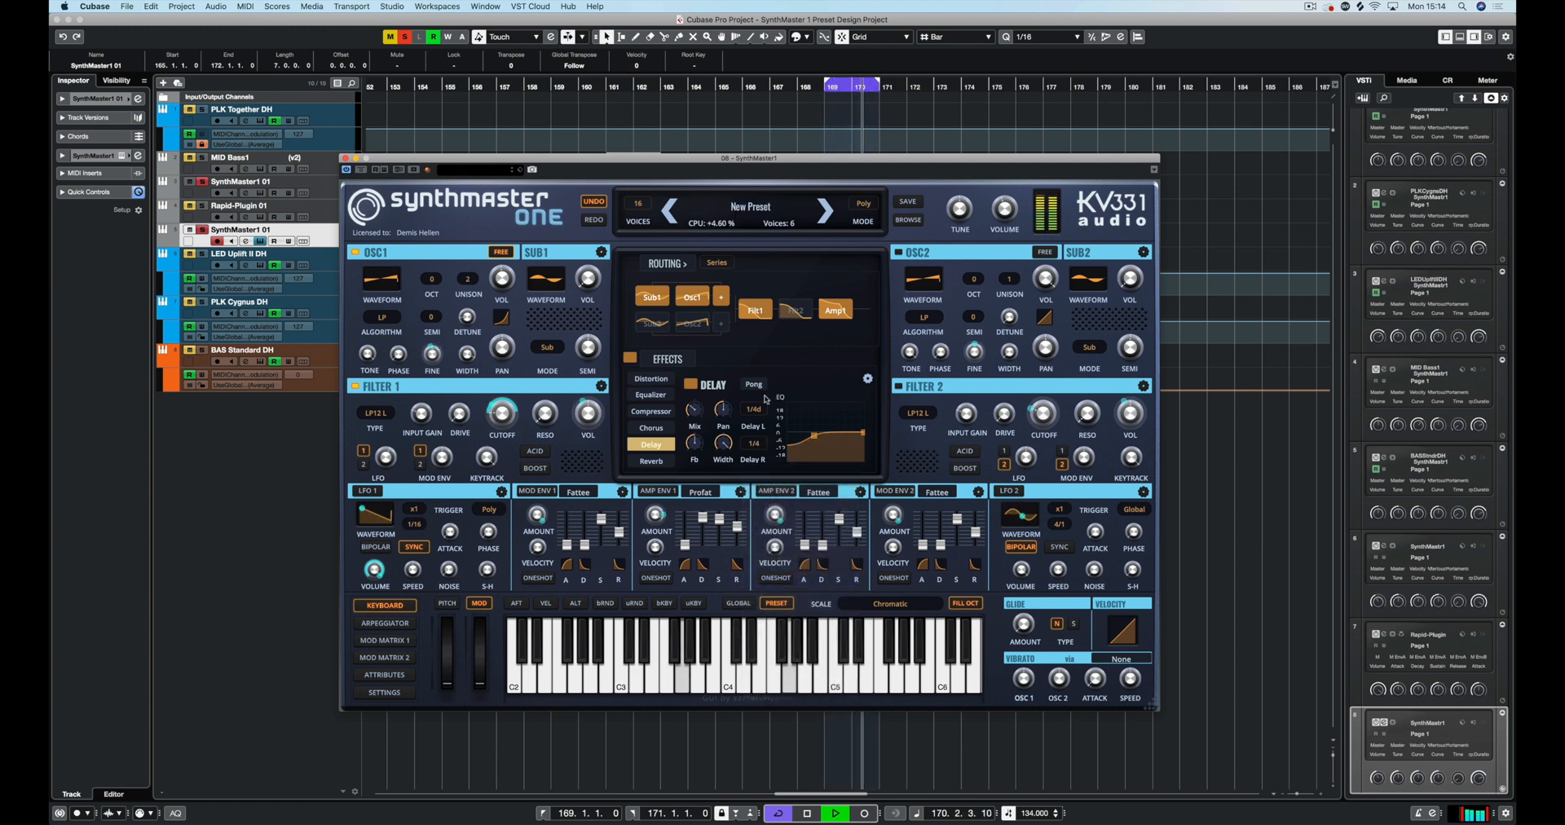
key(space)
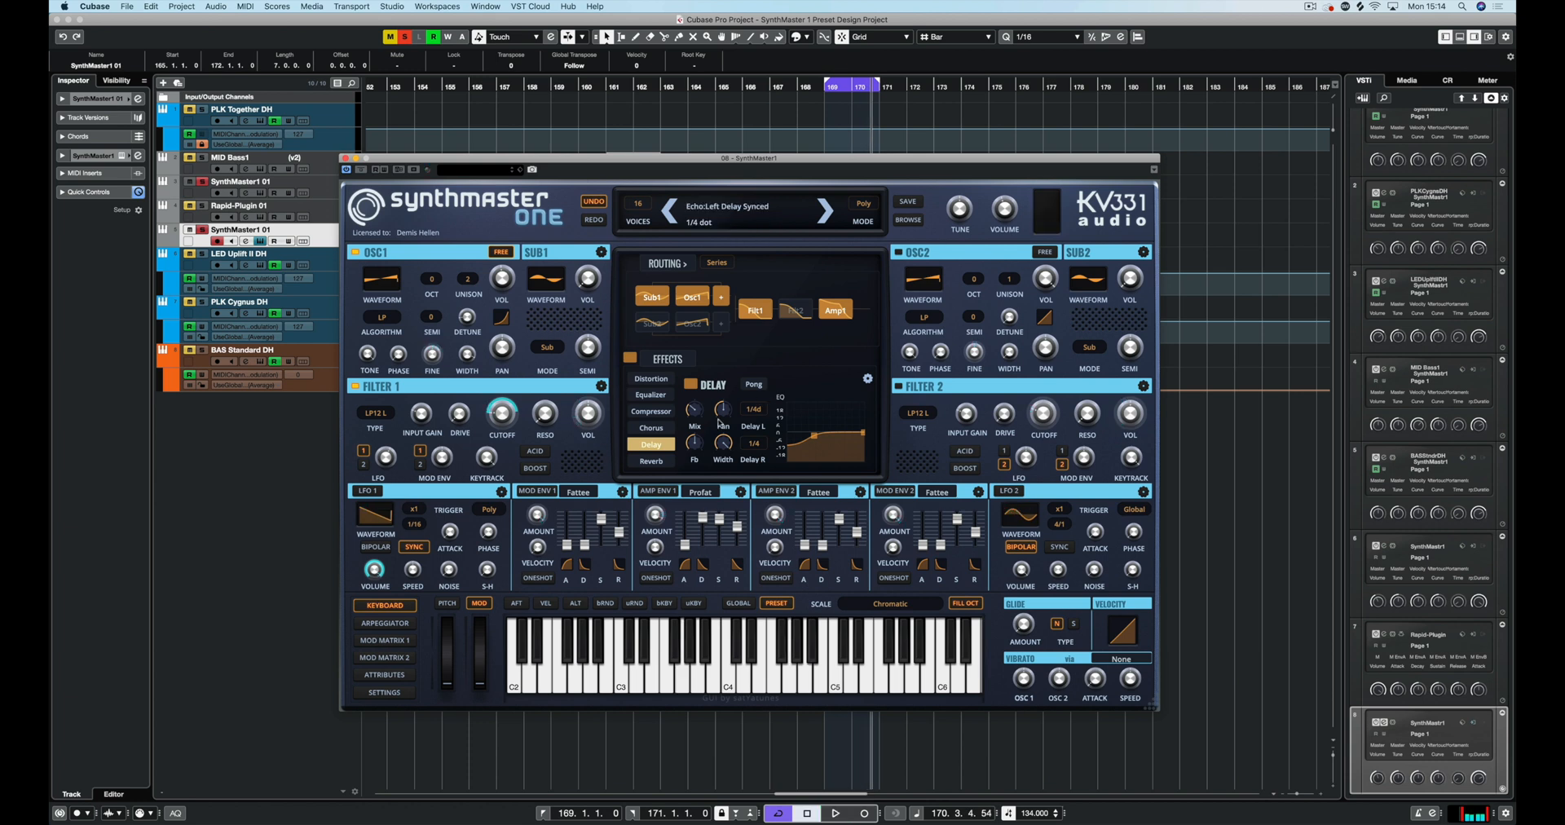
Shift the delay's low EQ band slightly and turn on its Pong mode during playback
mouse_move(696, 412)
mouse_move(822, 445)
key(space)
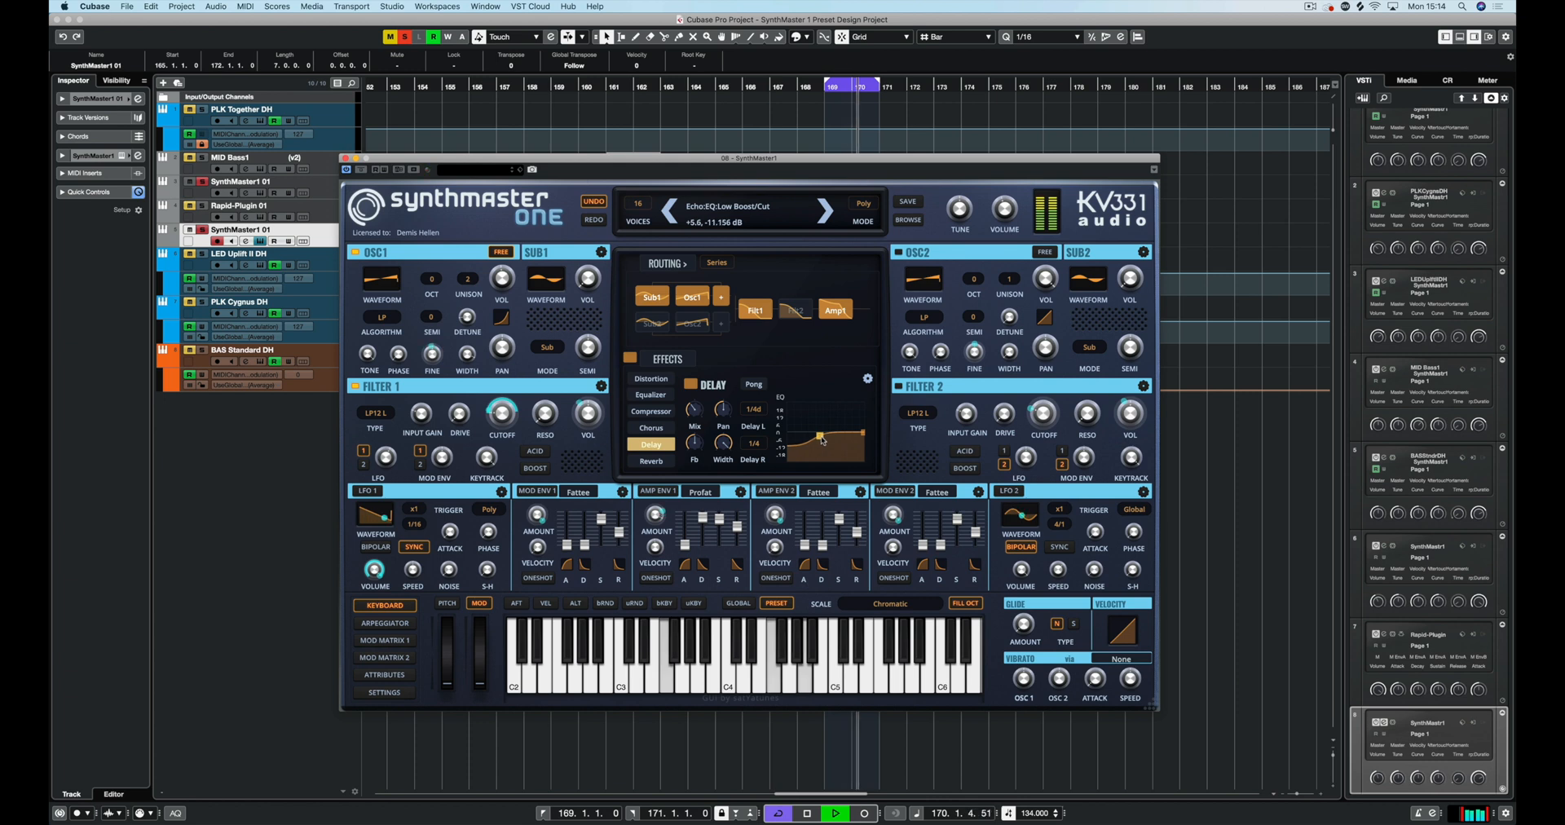
click(752, 385)
mouse_move(752, 417)
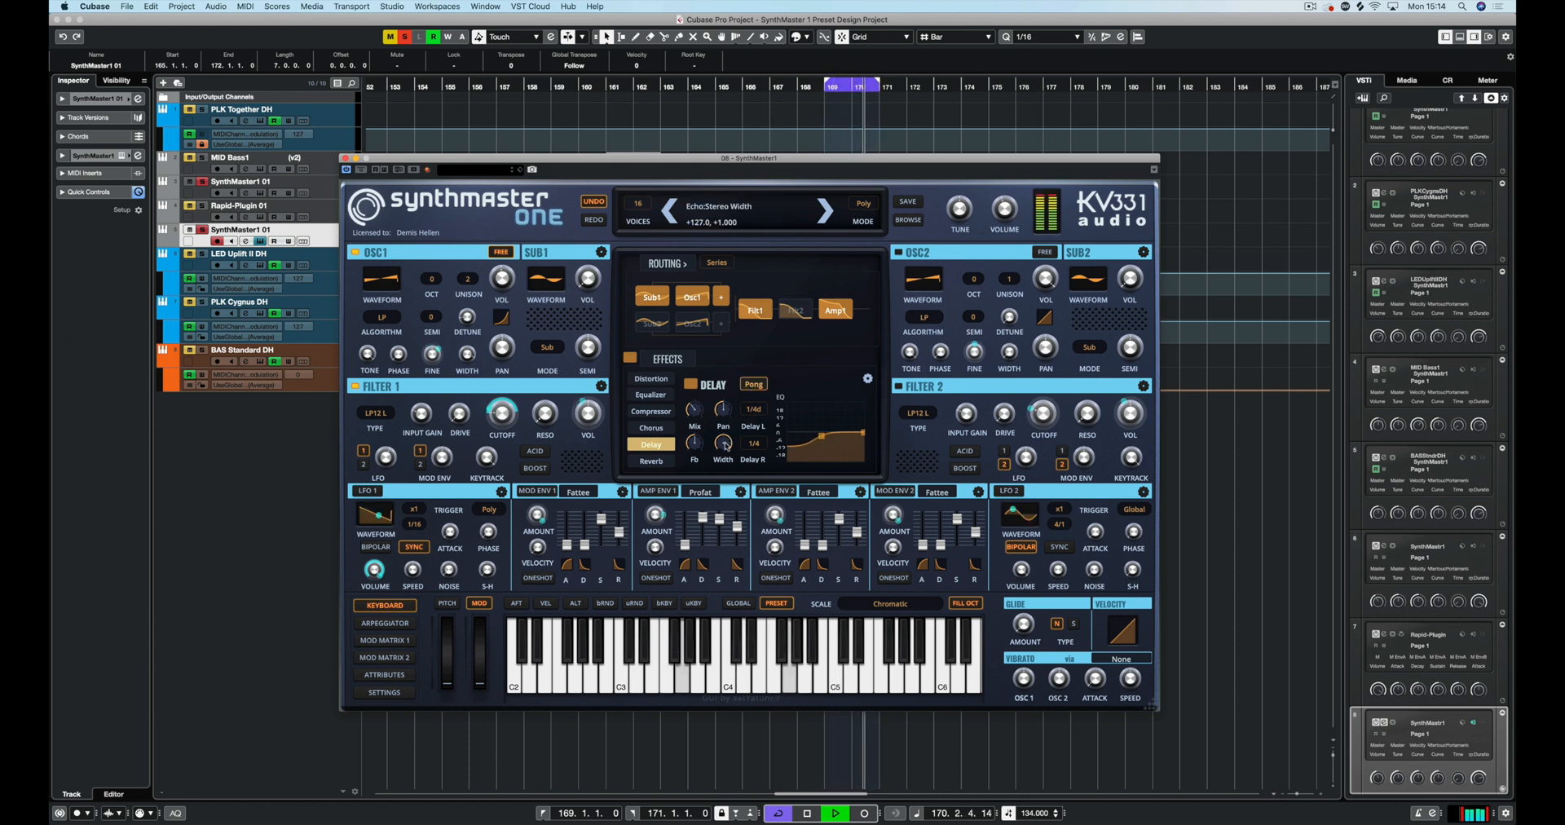
Set the right delay time to 1/8 and audition the ping-pong delay with the loop
click(754, 444)
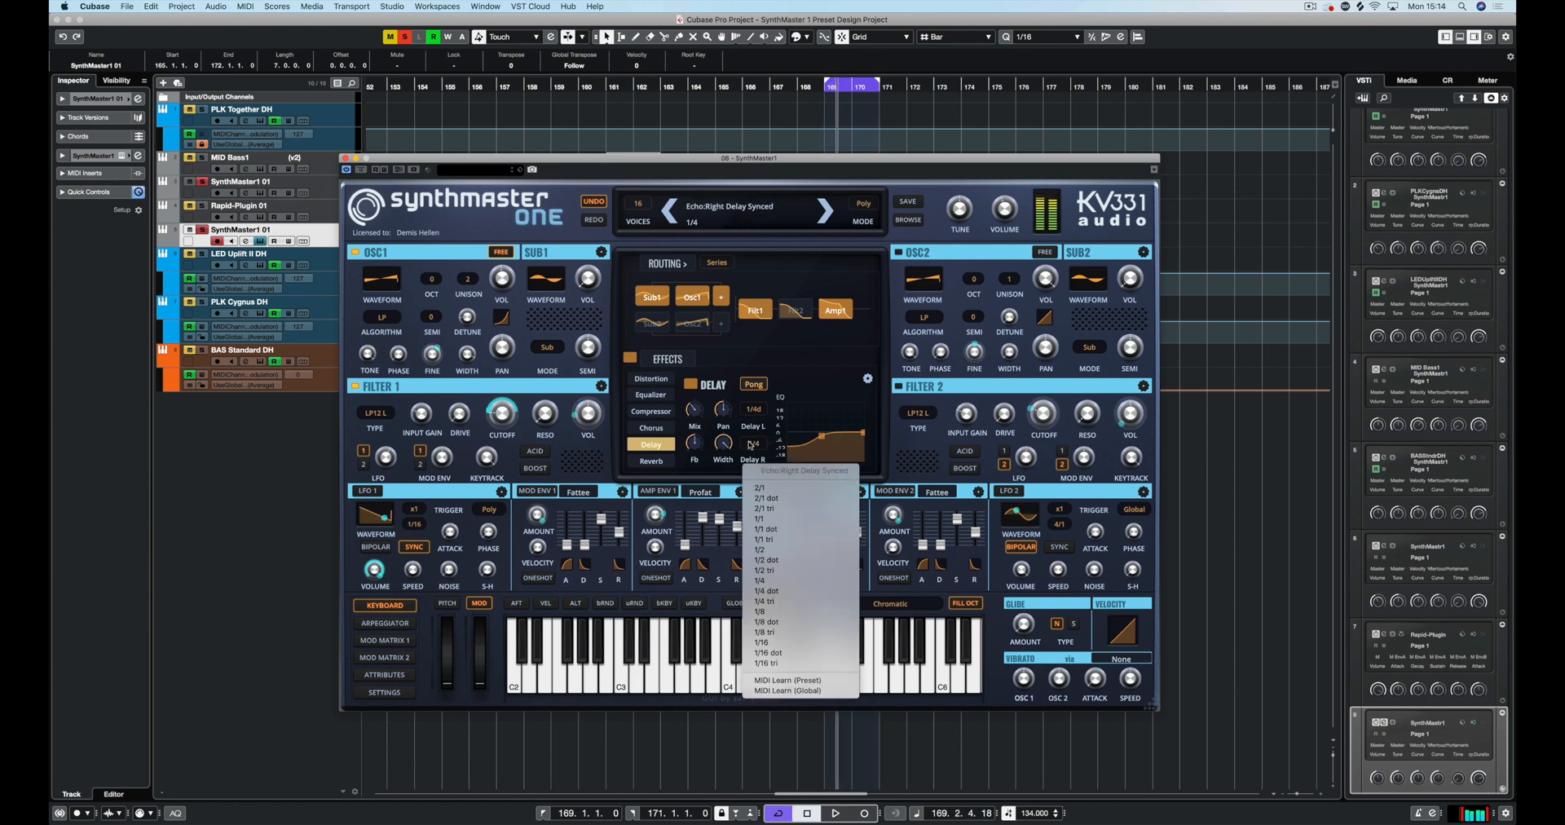
click(789, 613)
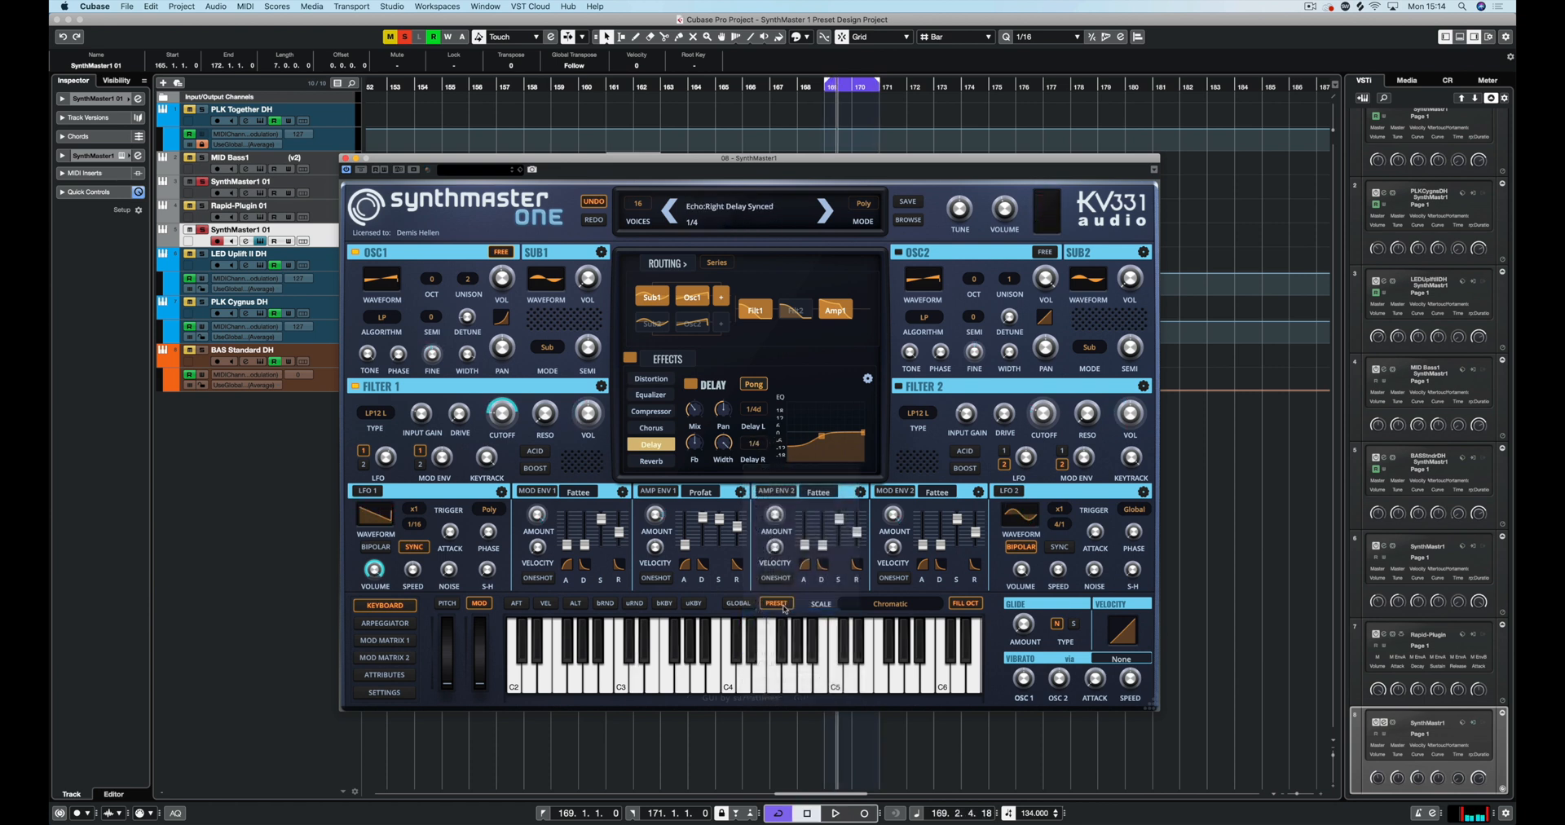
key(space)
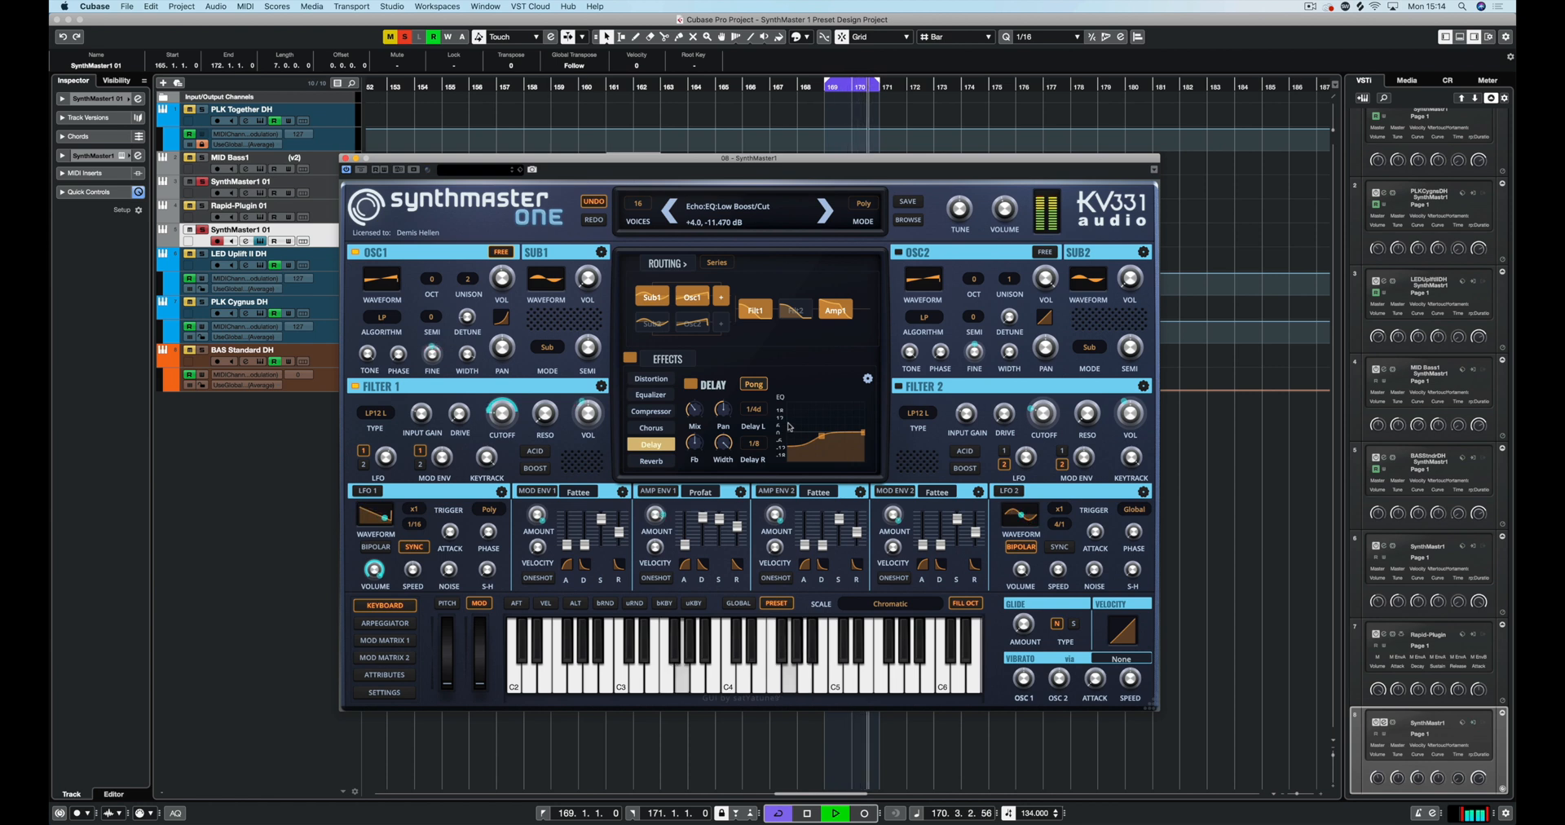
key(space)
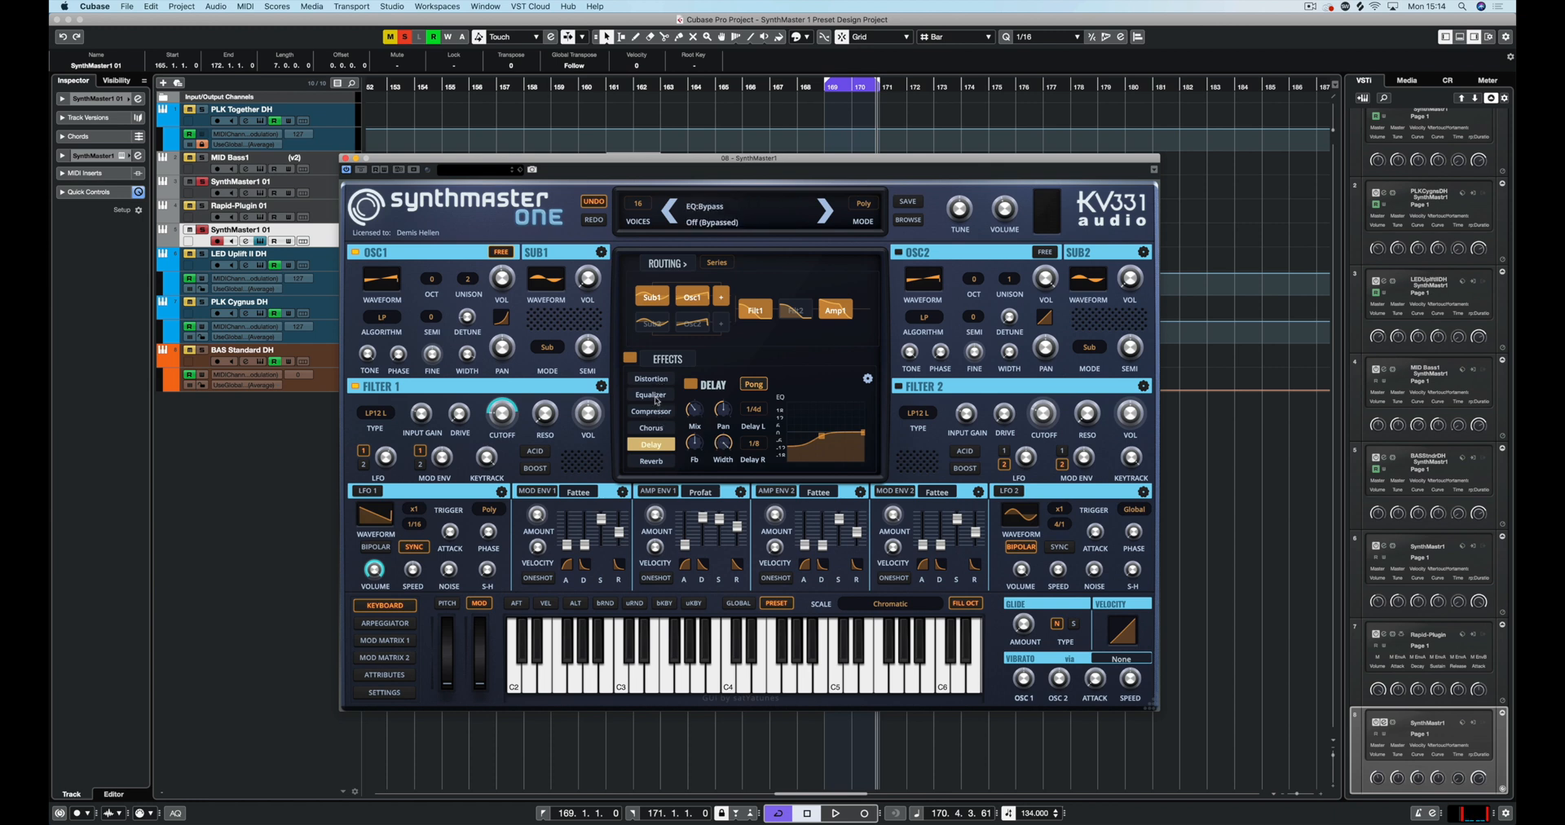
Enable the Reverb effect and audition it with the loop while moving the mod wheel
click(651, 461)
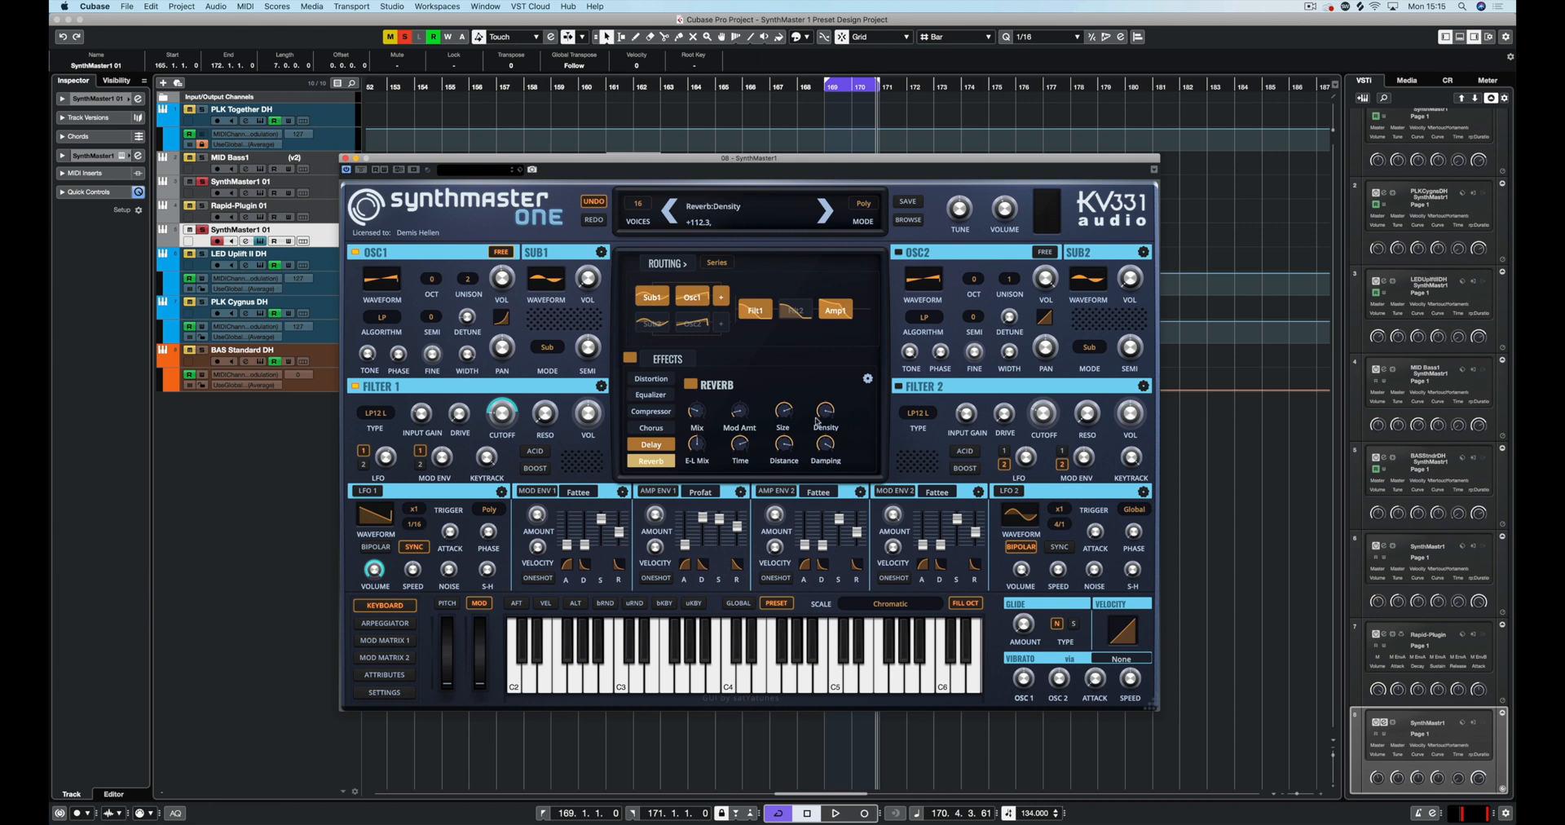
key(space)
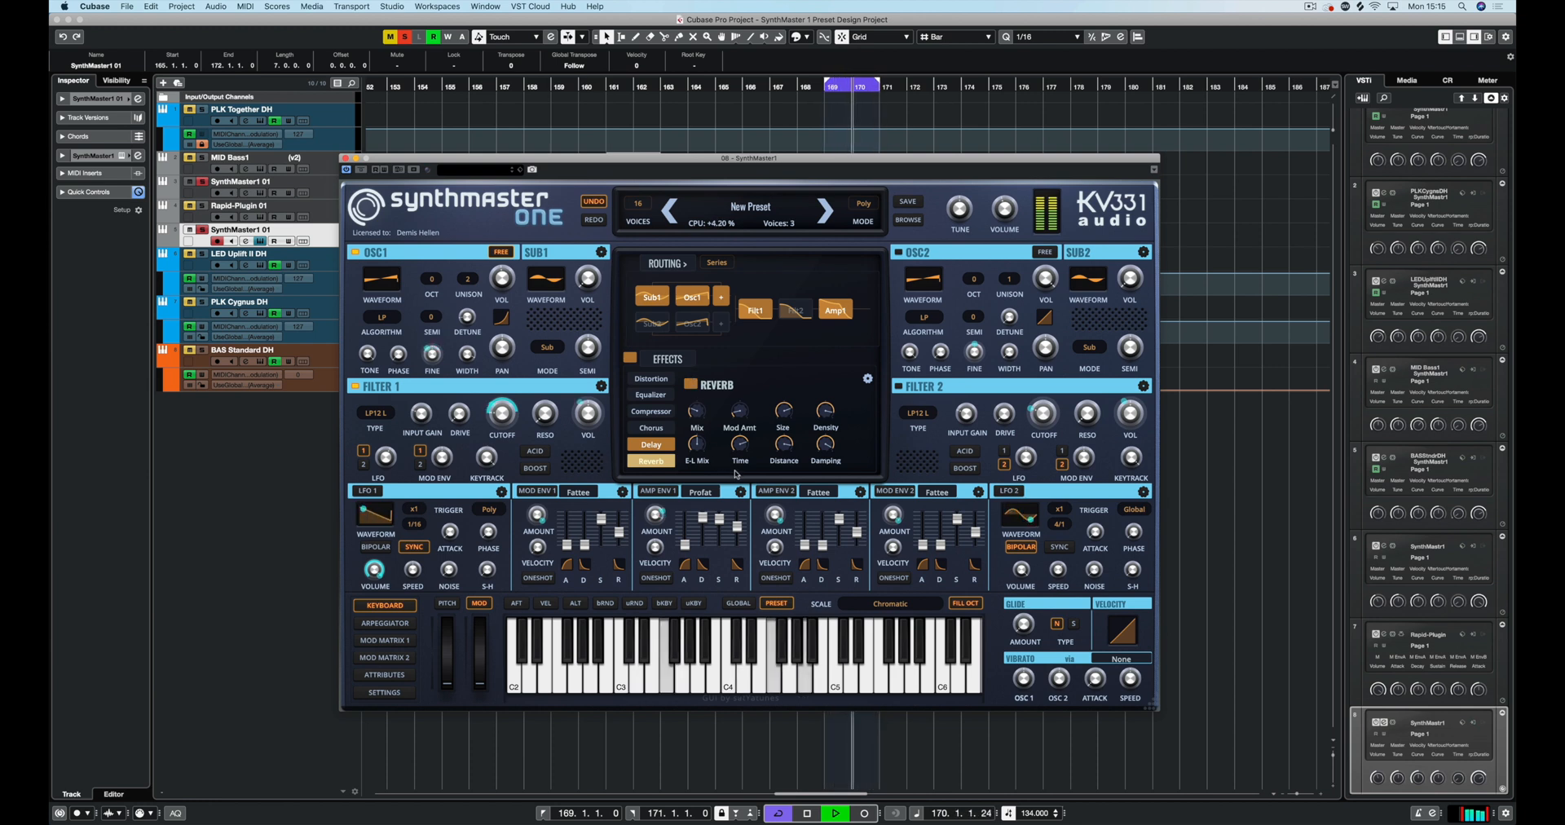
mouse_move(589, 569)
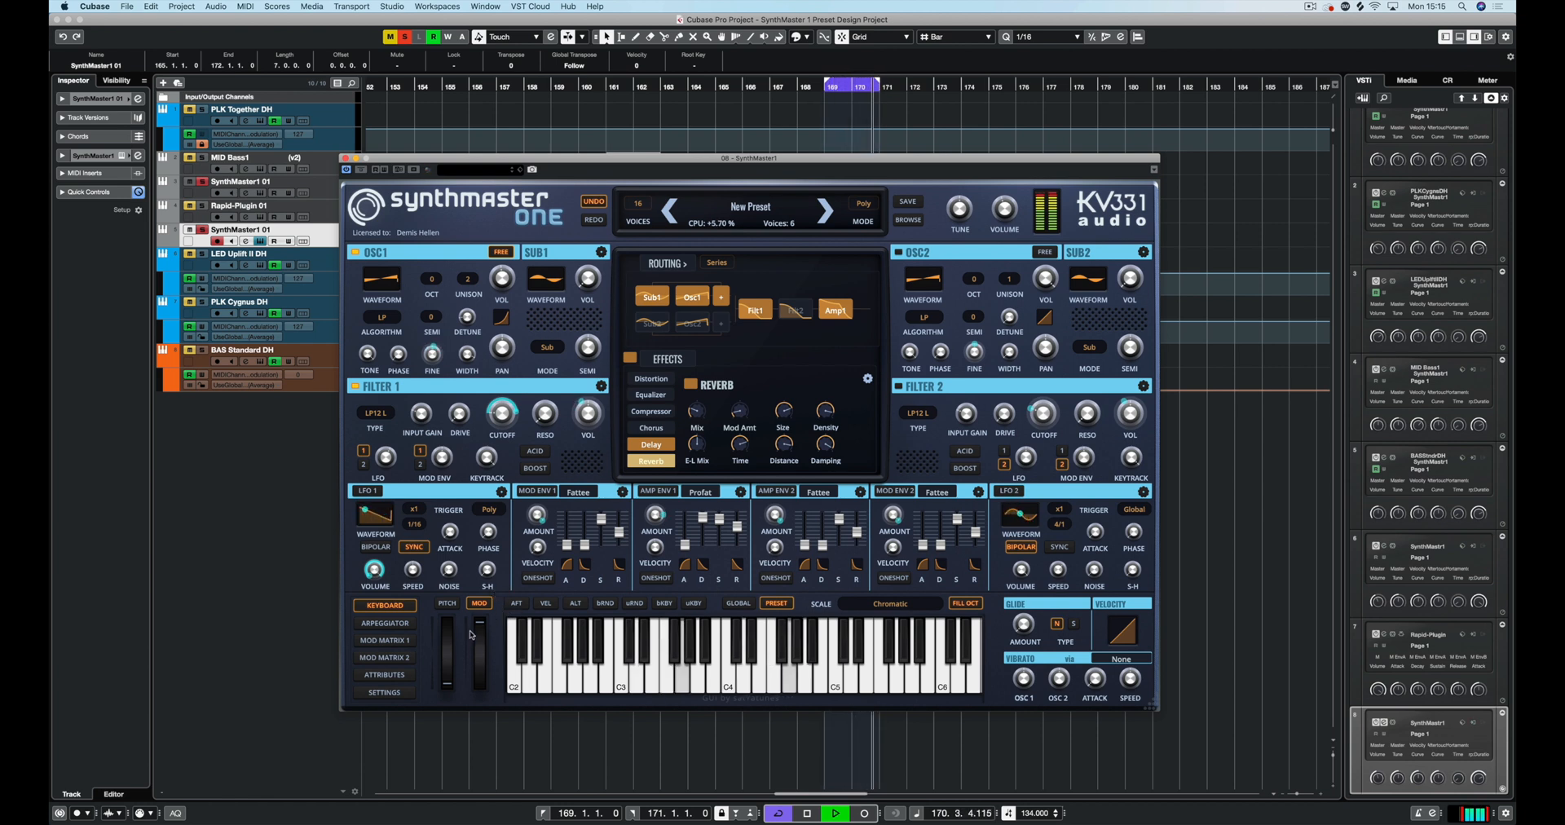
key(space)
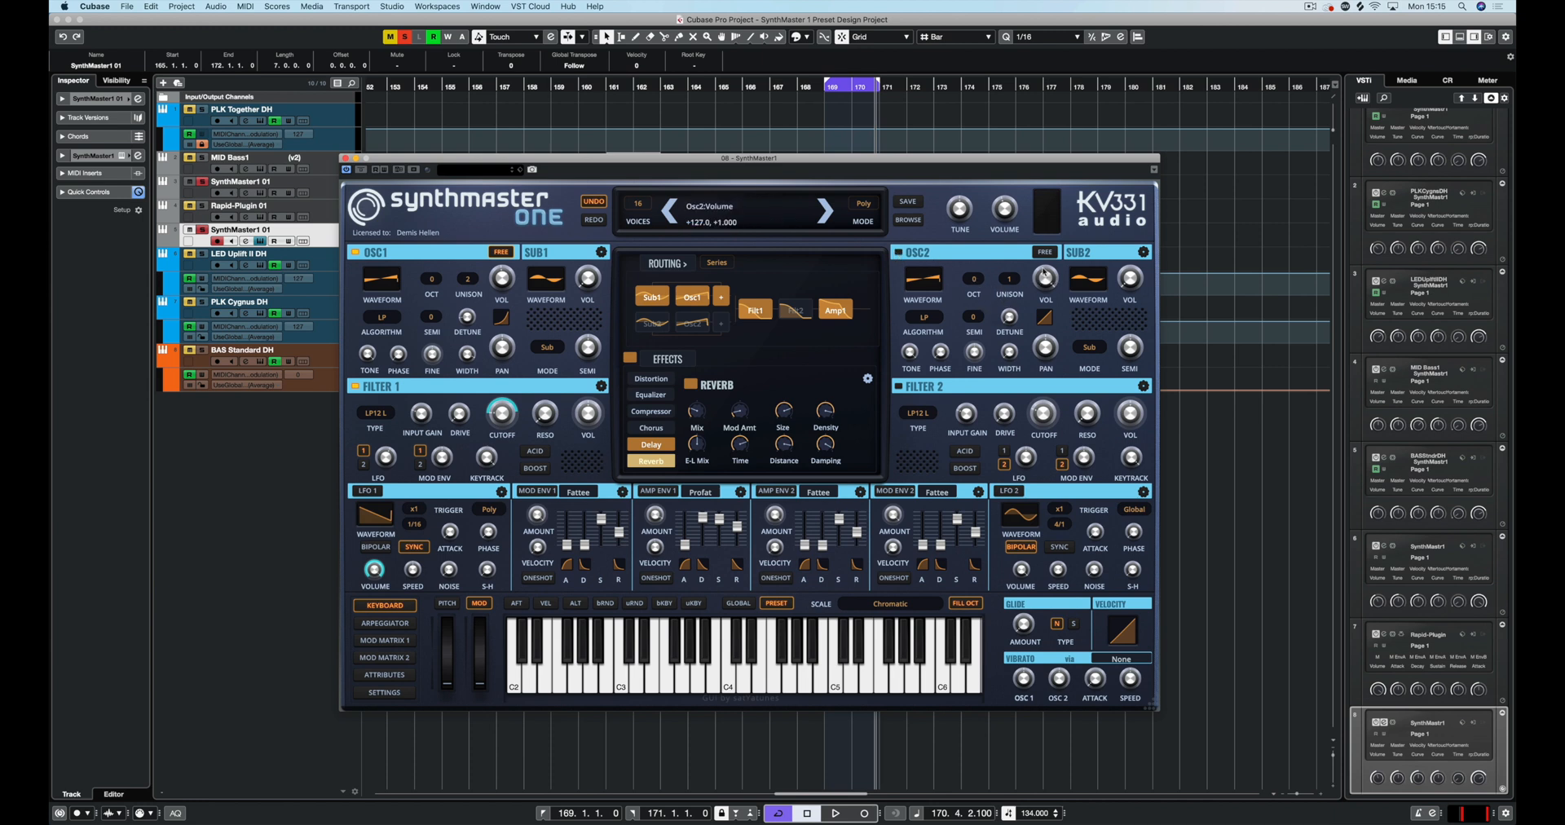
Turn on OSC2 during playback and set it to octave -1 with an adjusted volume and 2 unison voices
key(space)
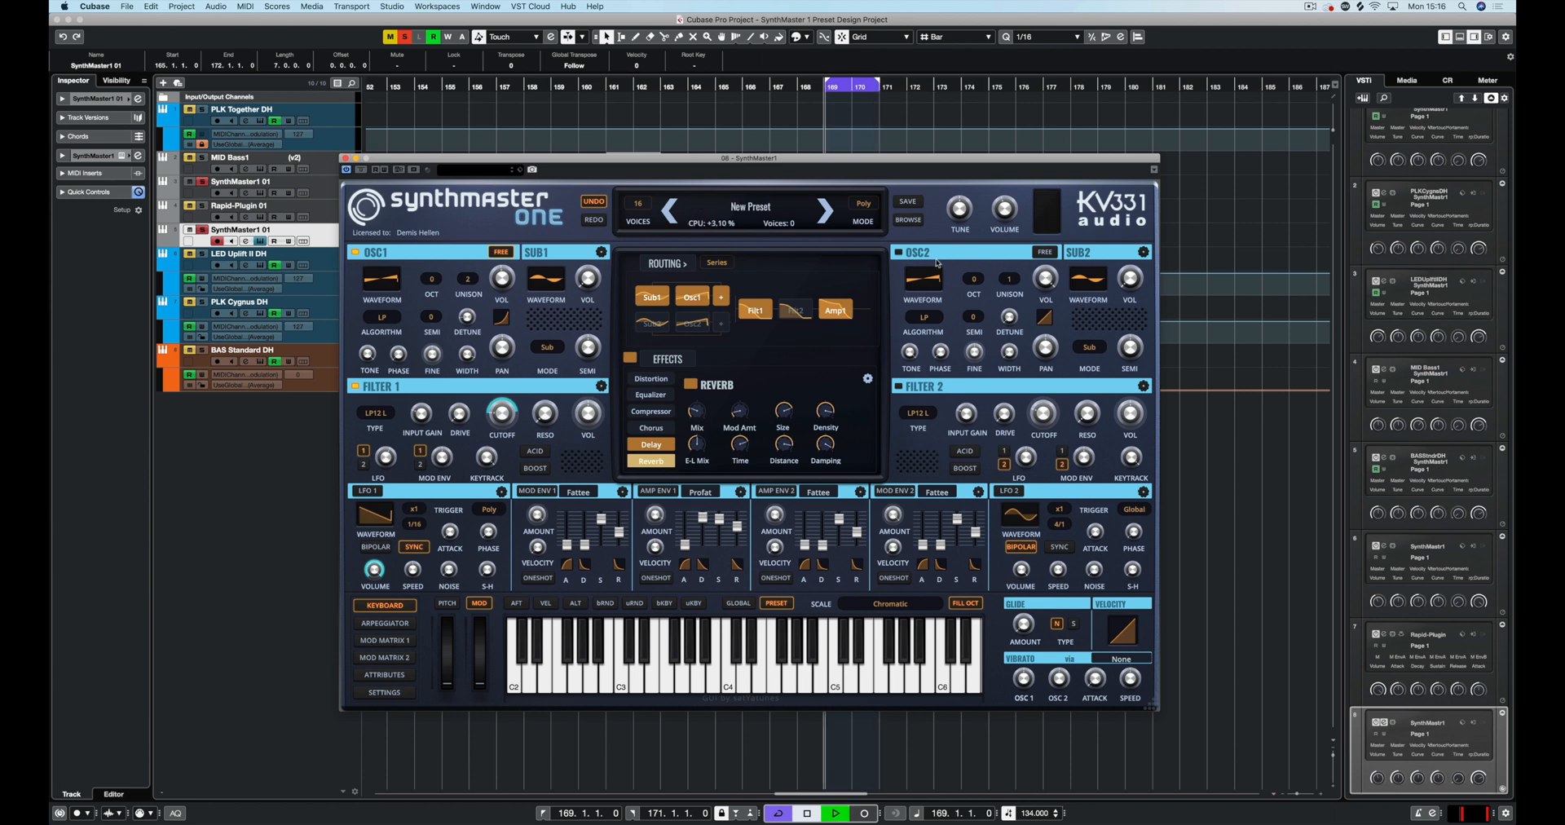
click(898, 252)
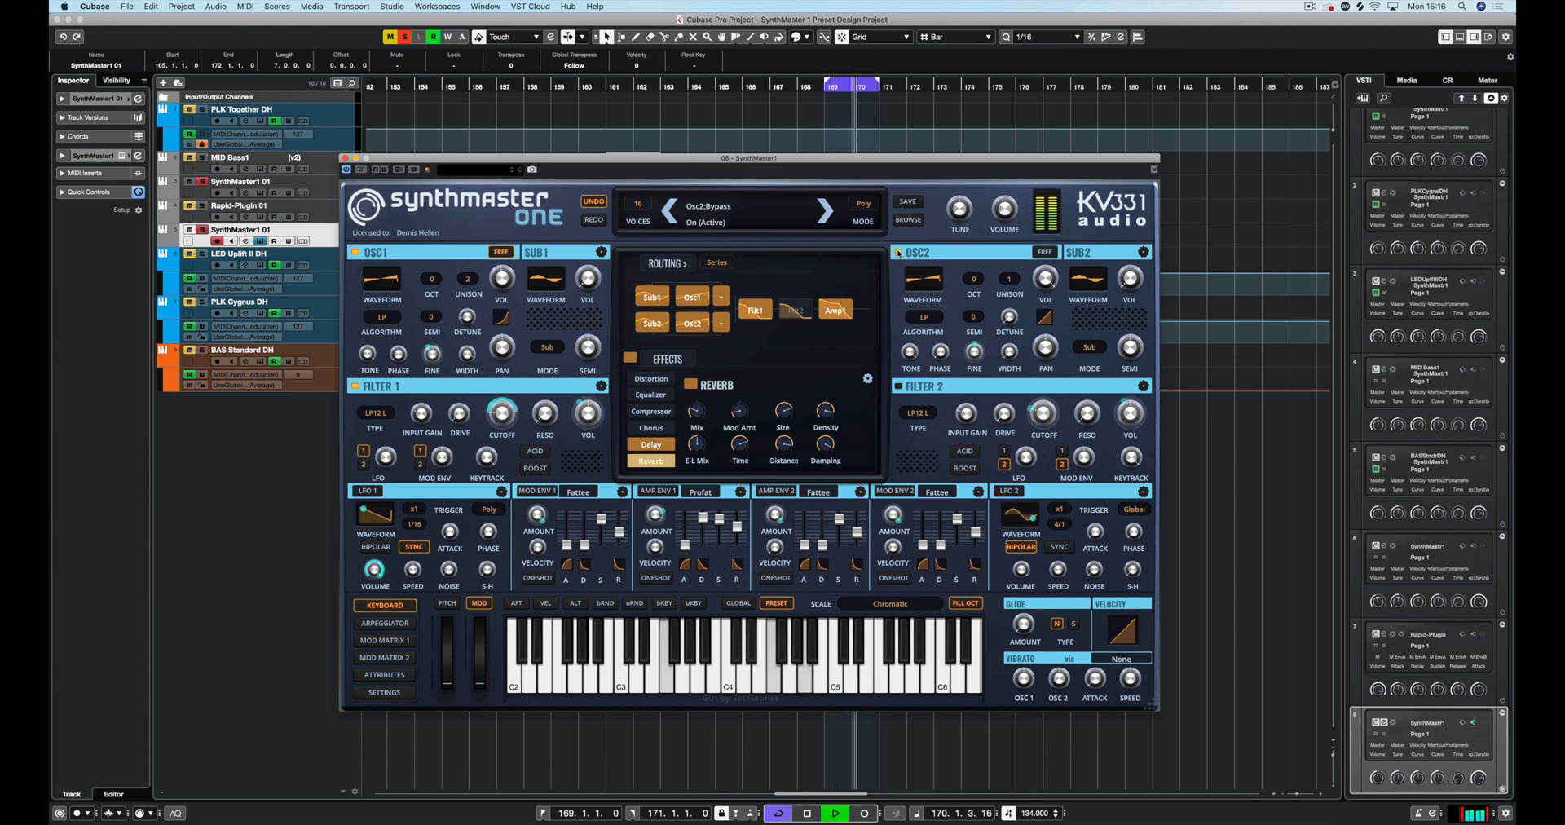
click(975, 280)
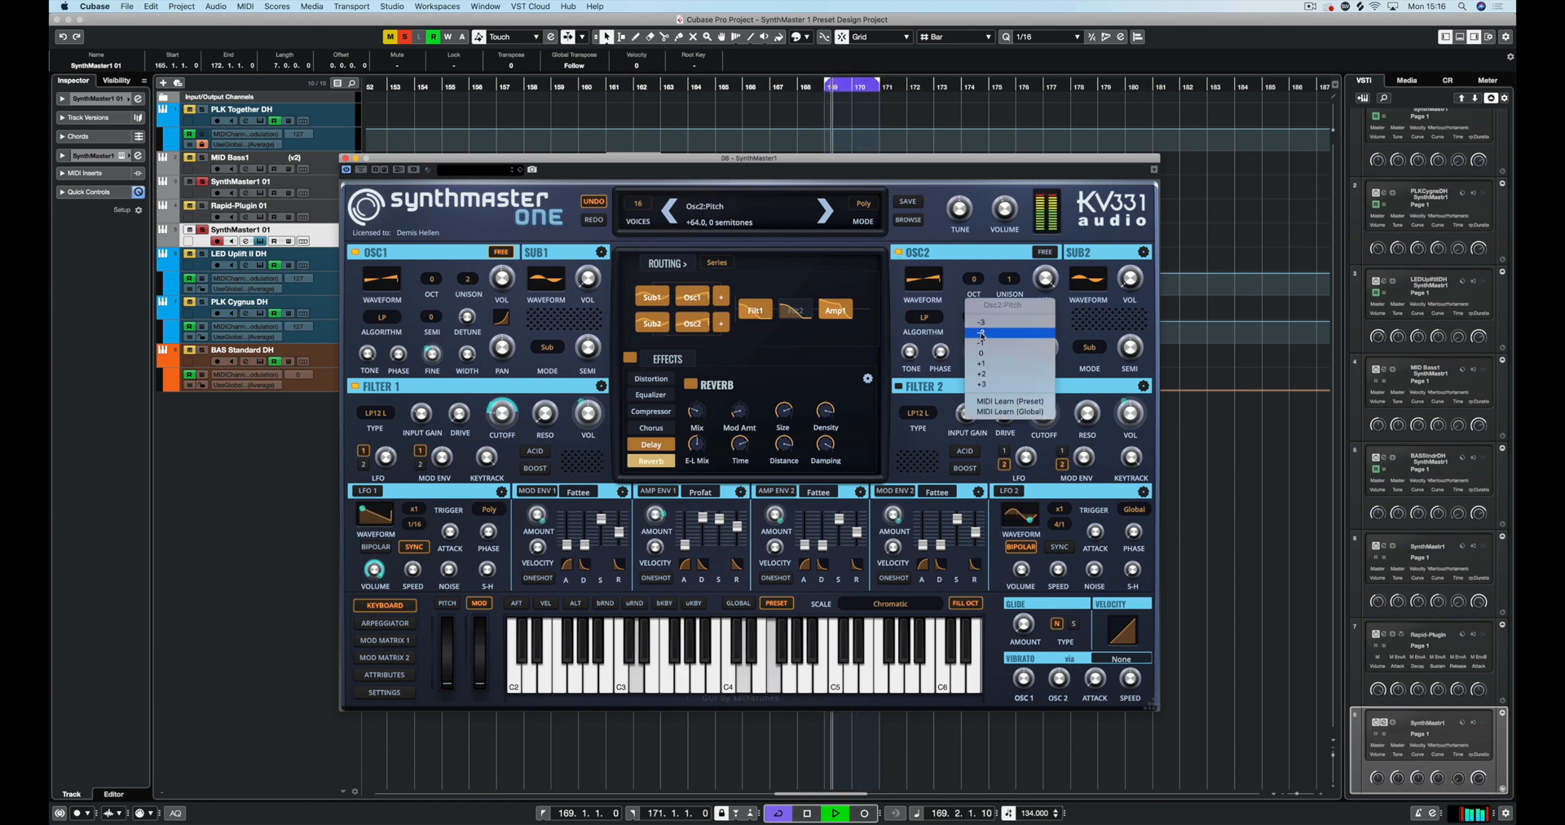
click(984, 343)
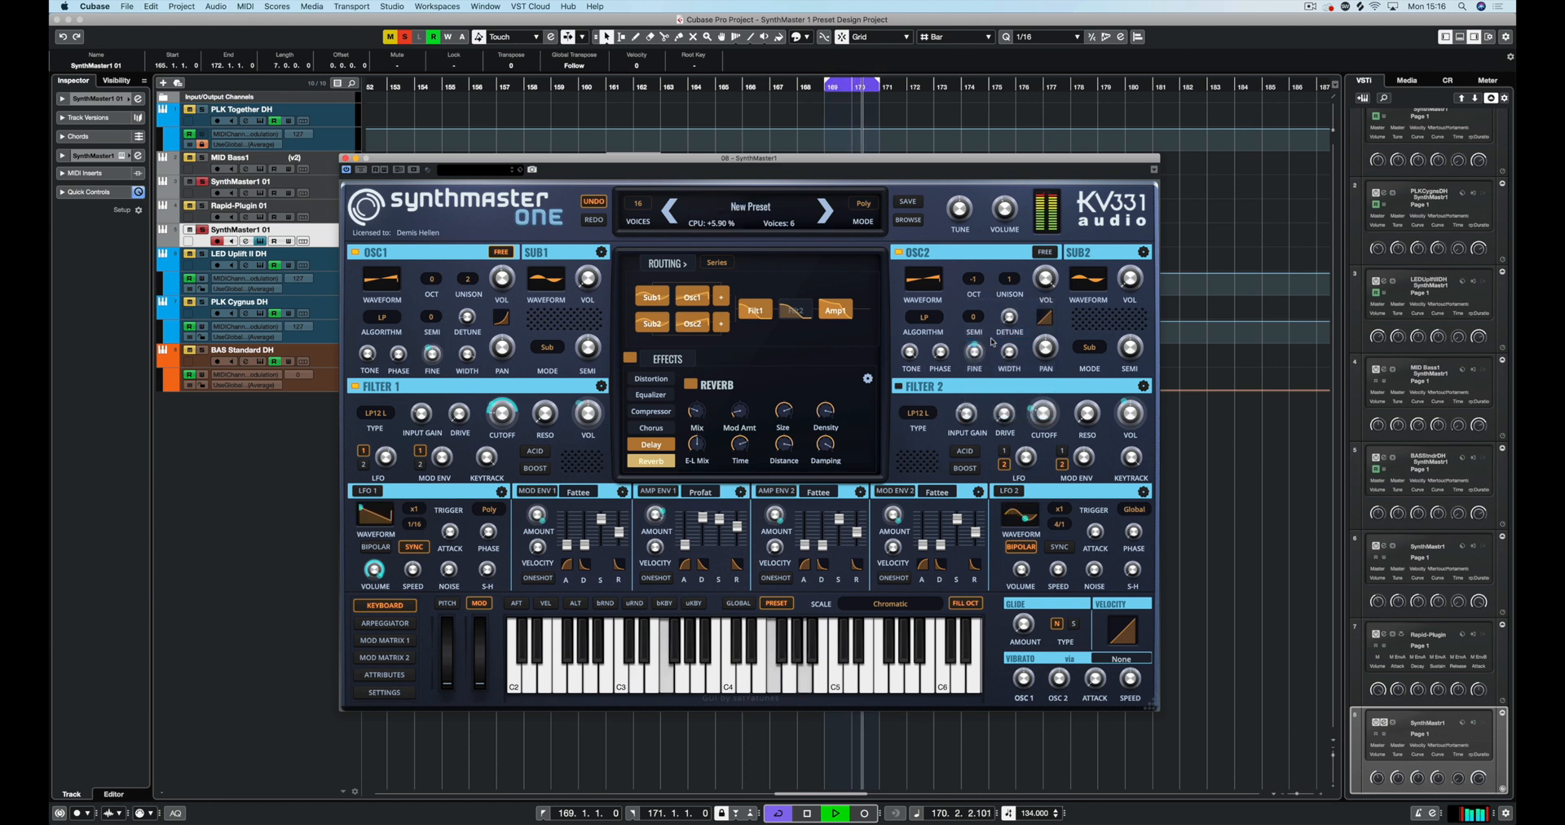
drag(1044, 287, 1040, 311)
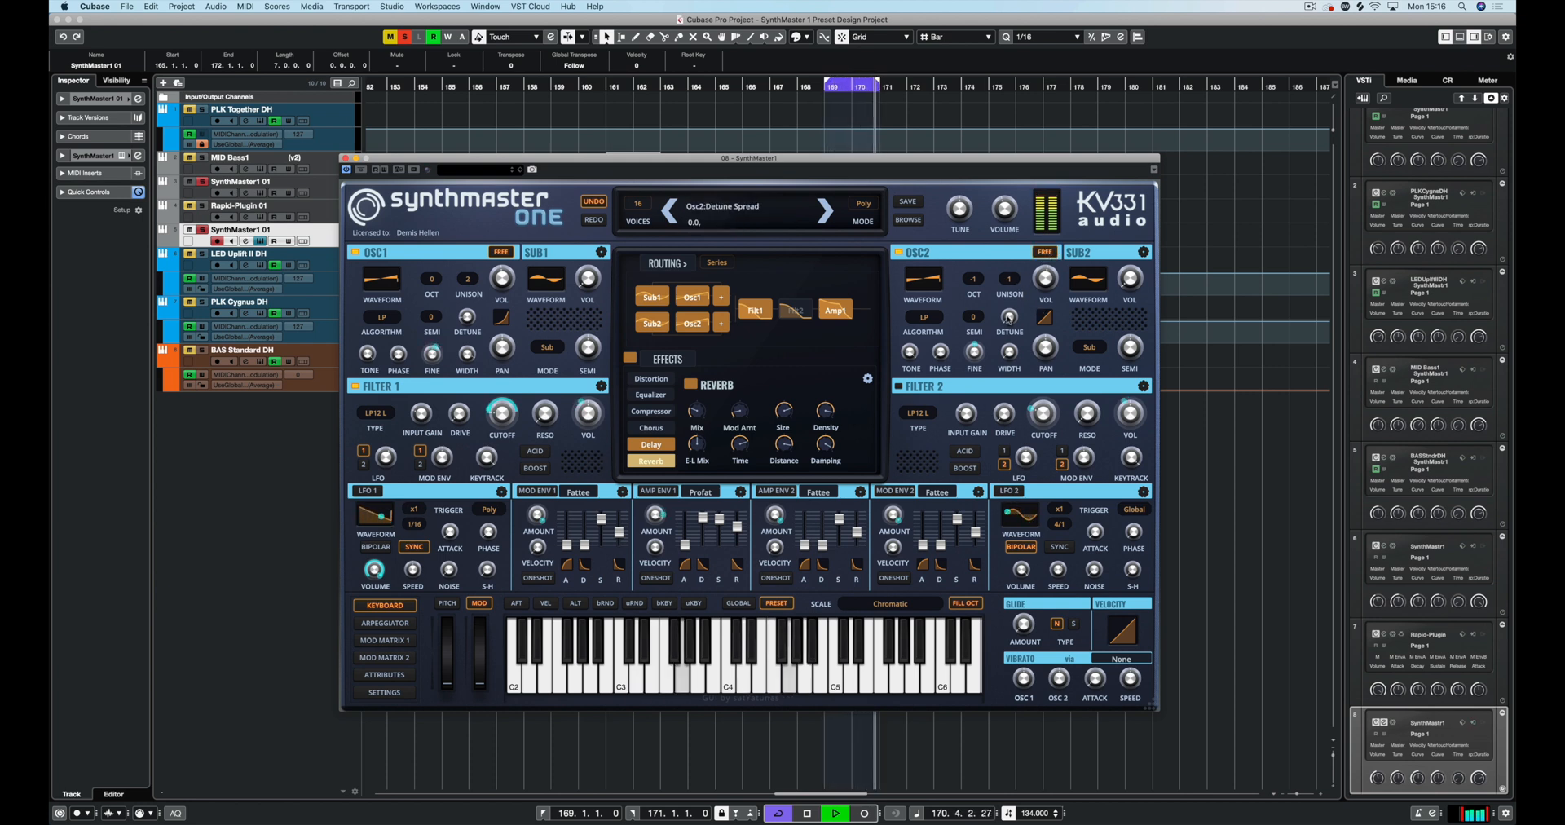
click(1009, 279)
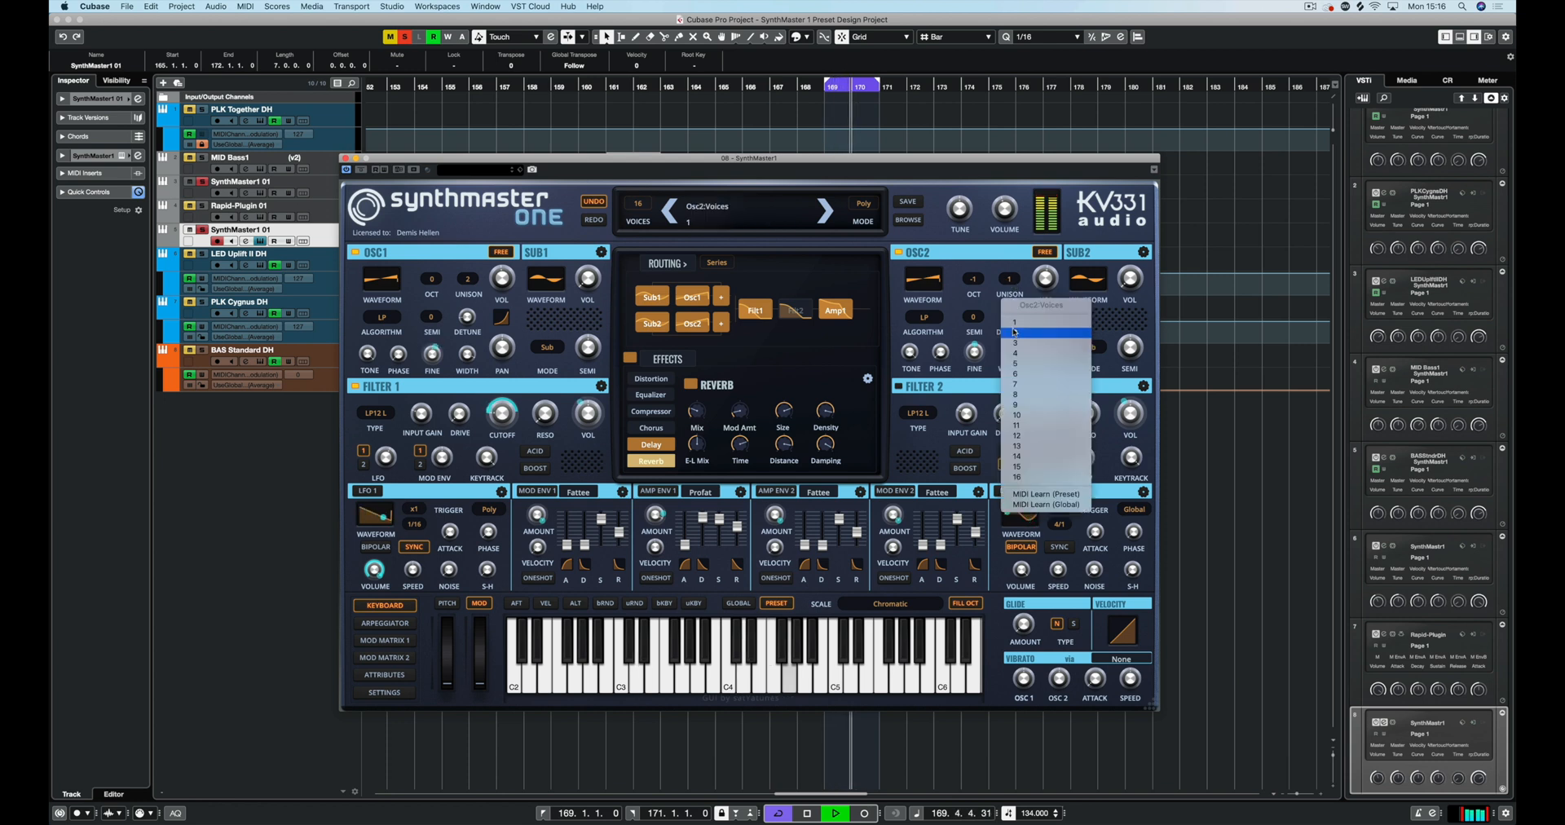
click(1011, 332)
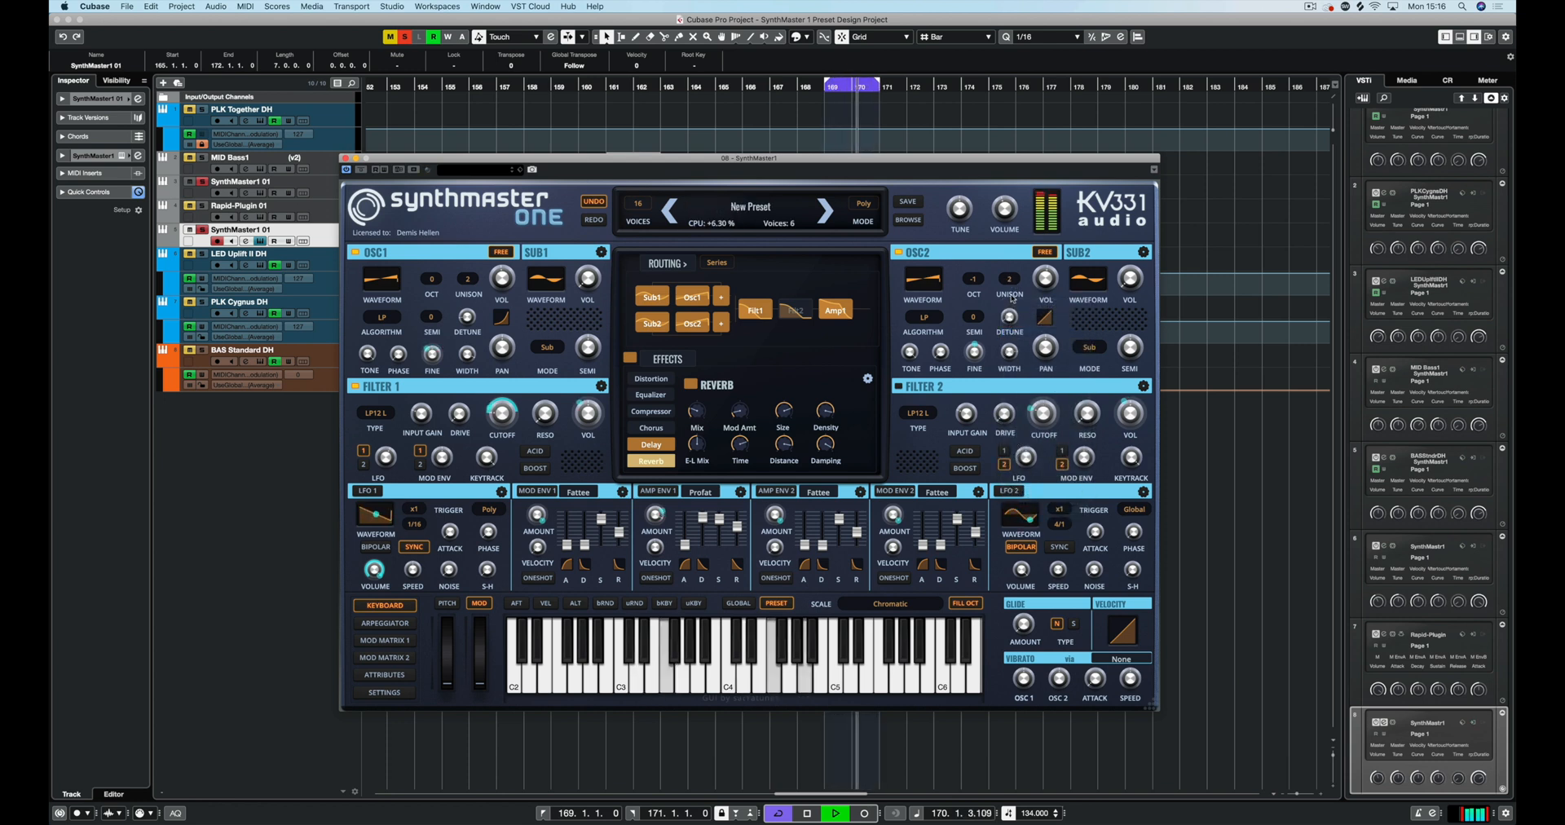
Assign Osc2 Fine Tune as the second target of LFO 2 in the mod matrix, with a small negative amount
click(384, 640)
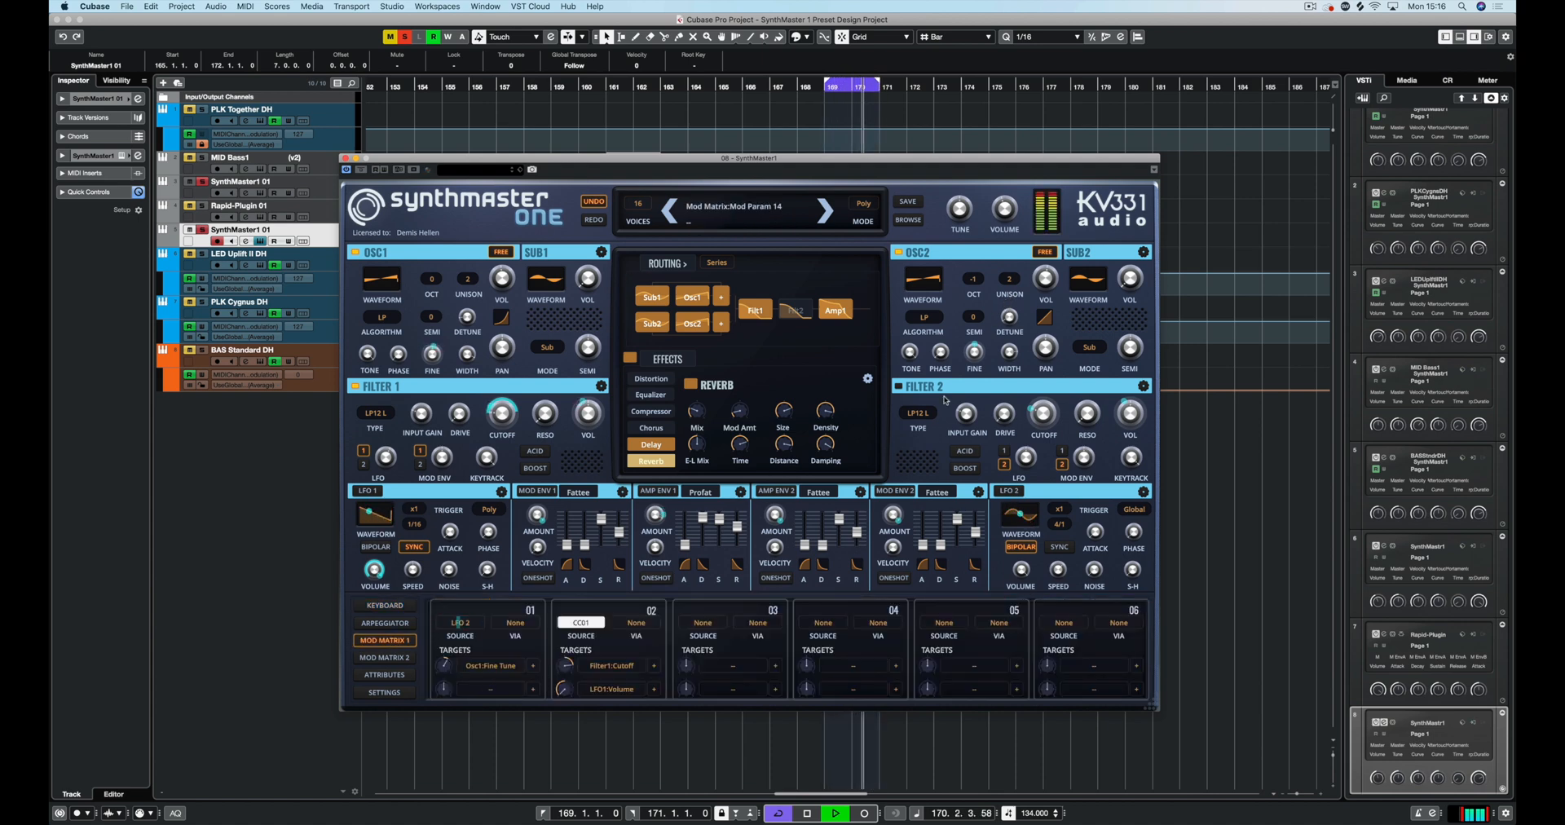
drag(487, 691, 975, 353)
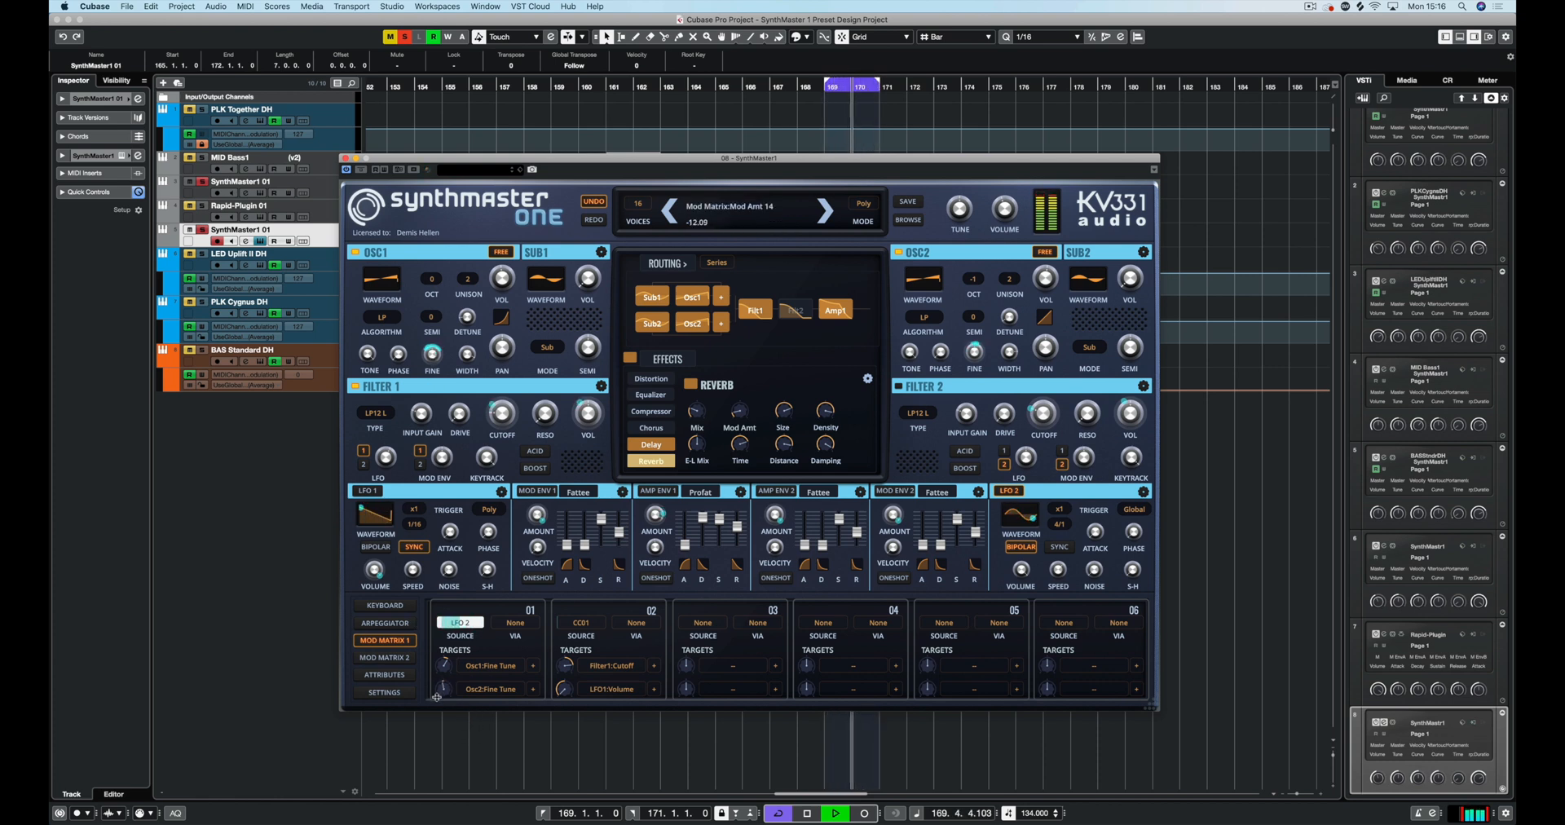
drag(437, 698, 436, 700)
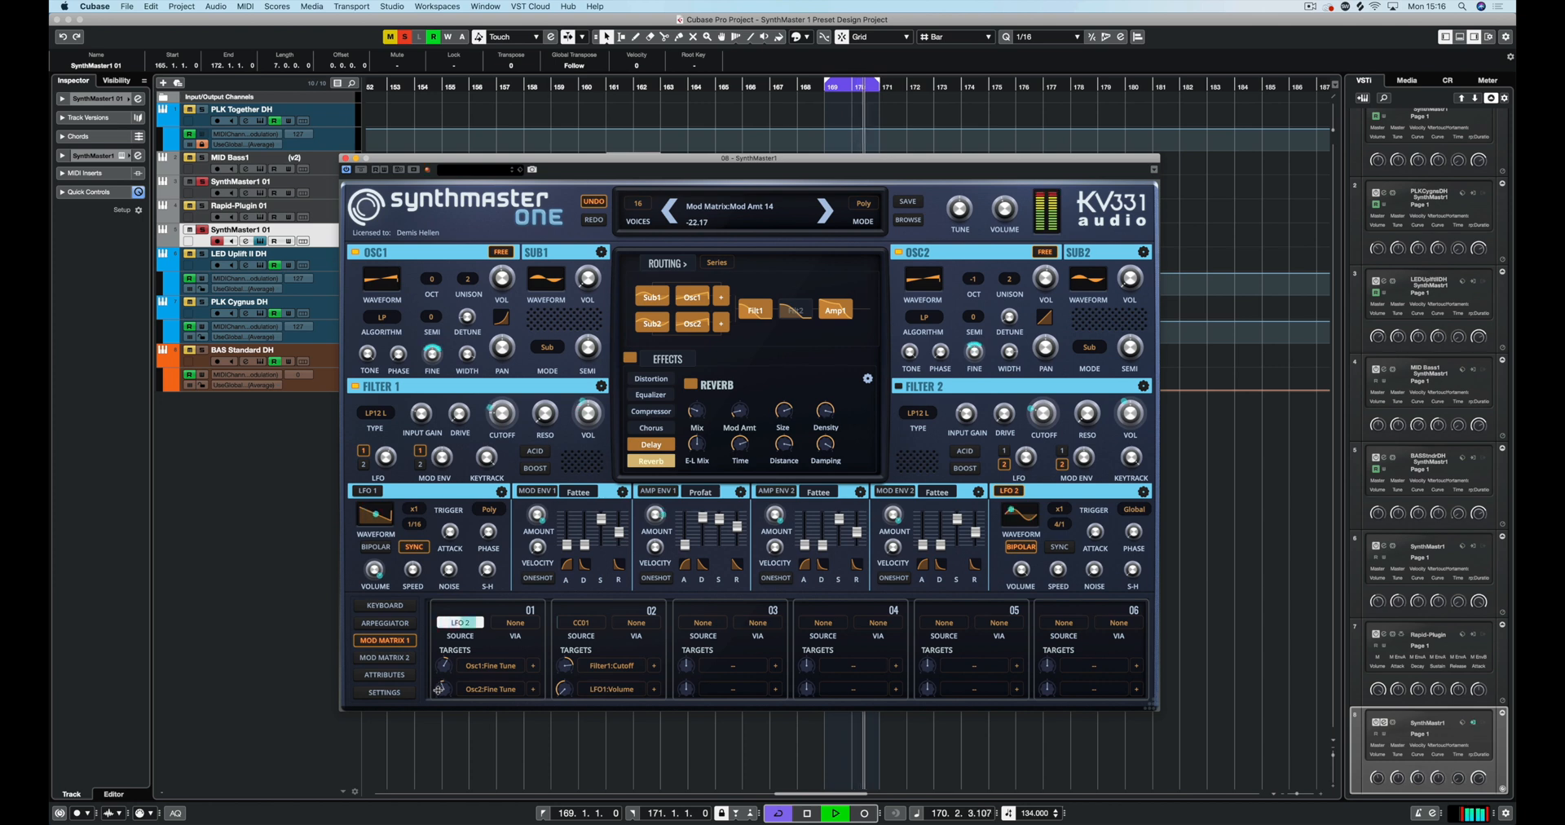
drag(438, 690, 439, 692)
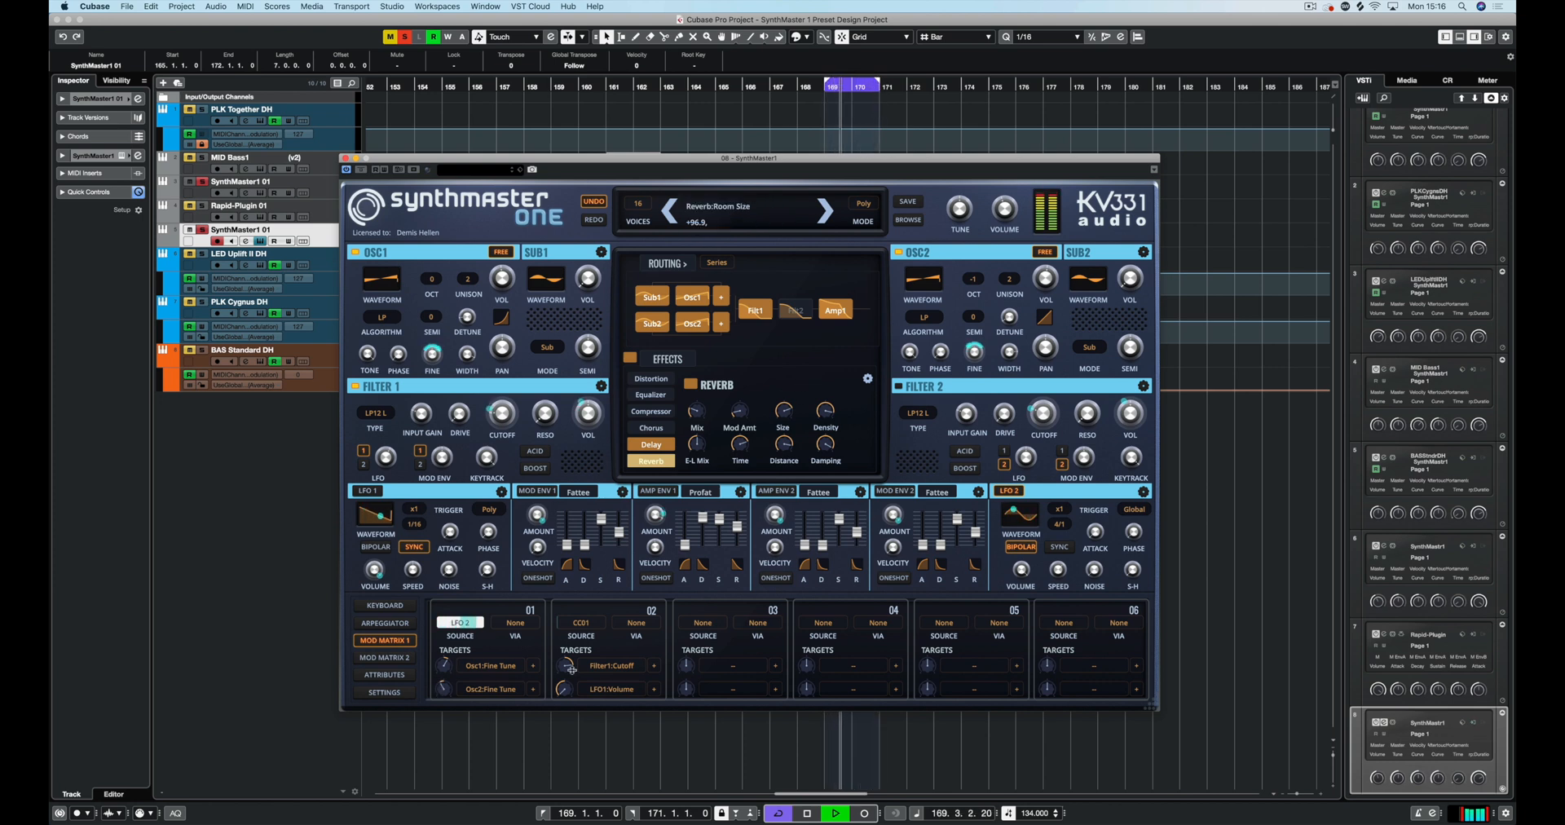
drag(446, 690, 447, 687)
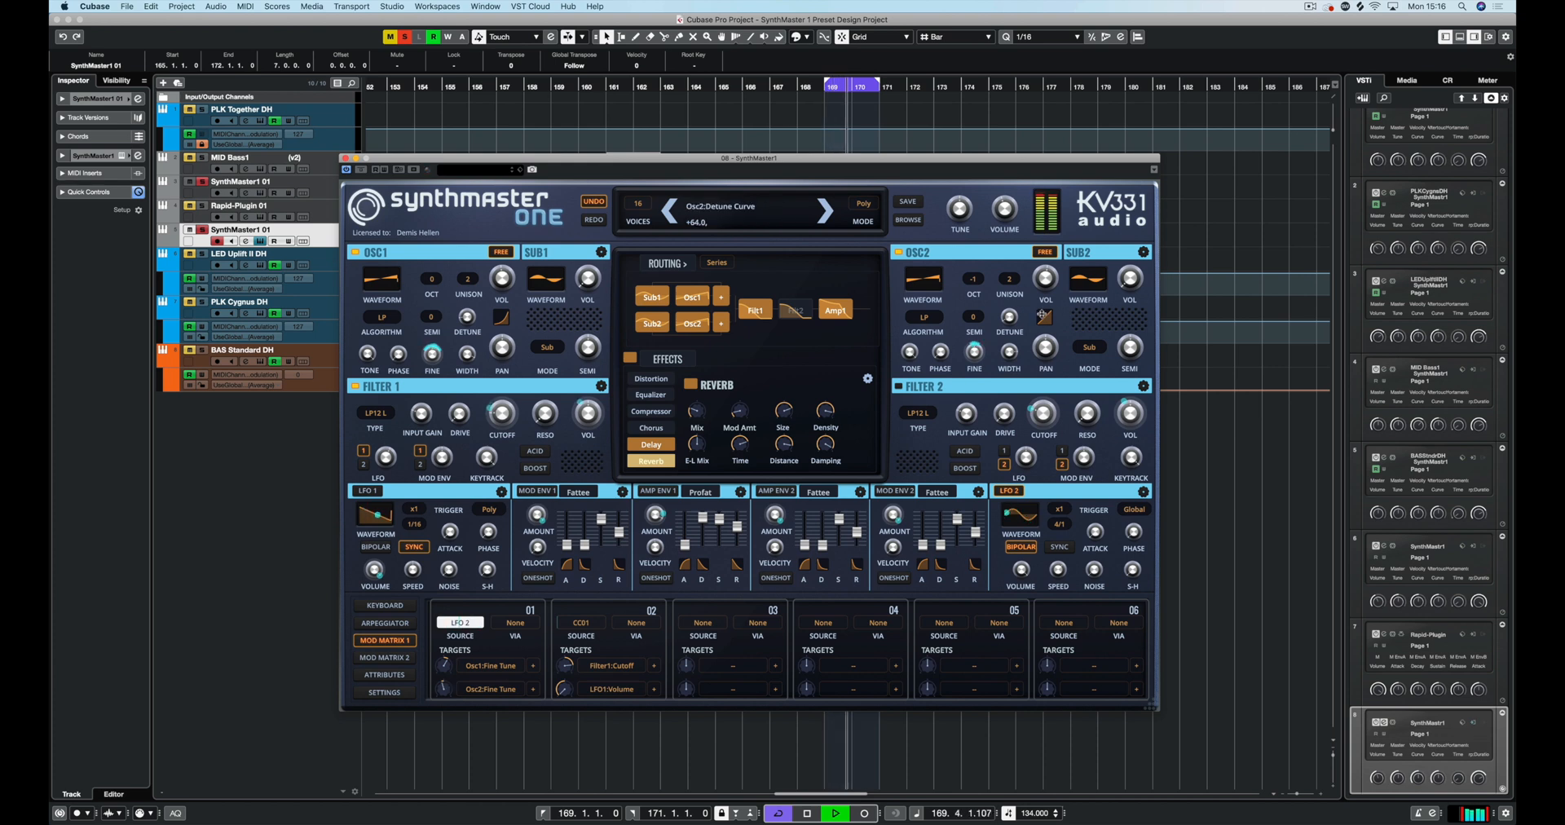
key(space)
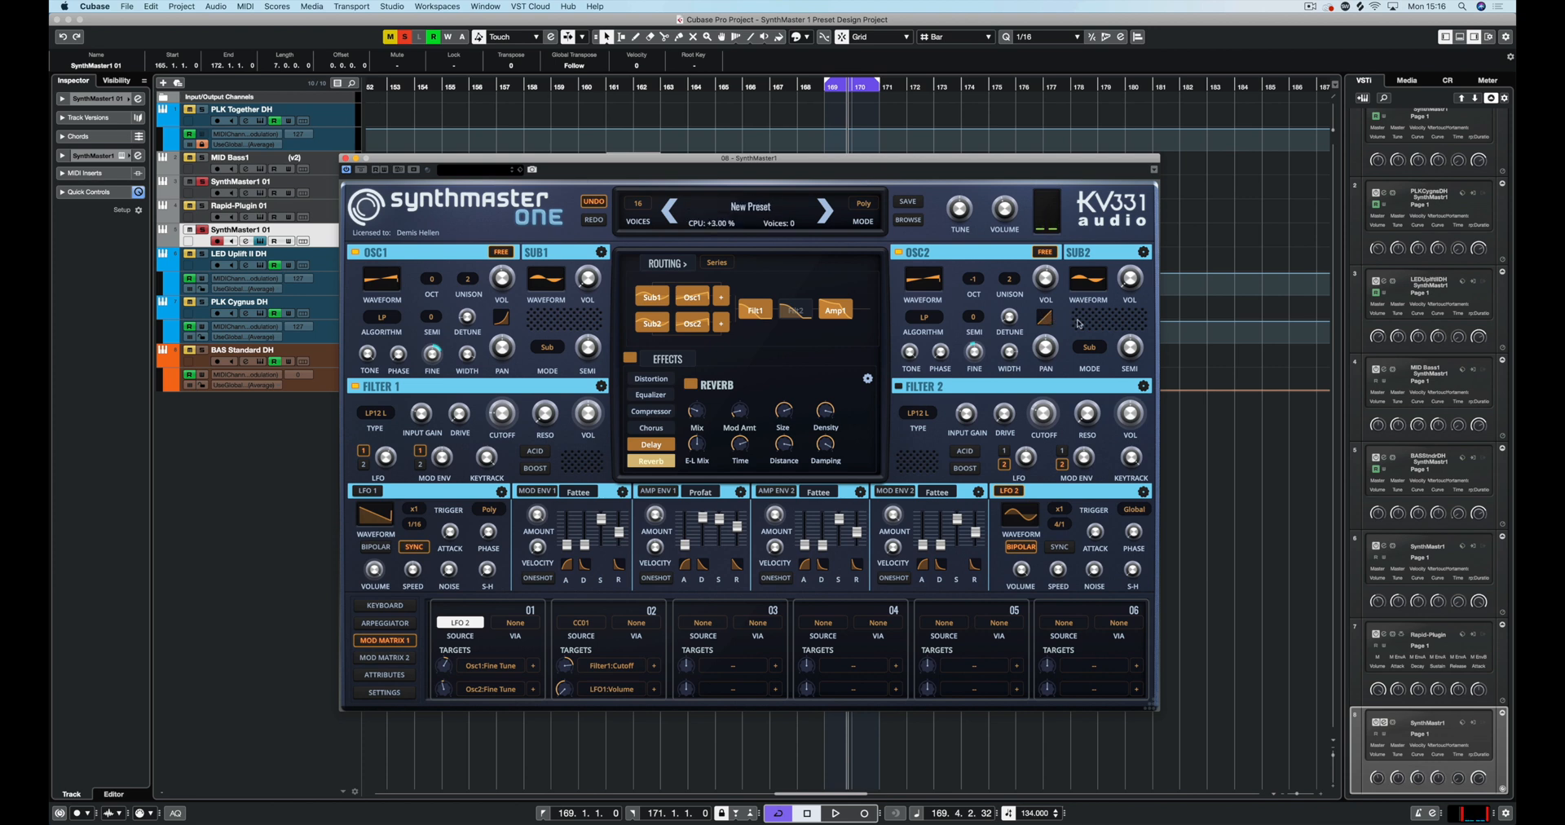
Try Freq Mod as OSC2's sub mode with OSC1 off, varying the sub volume, waveform and pitch during playback
click(1093, 360)
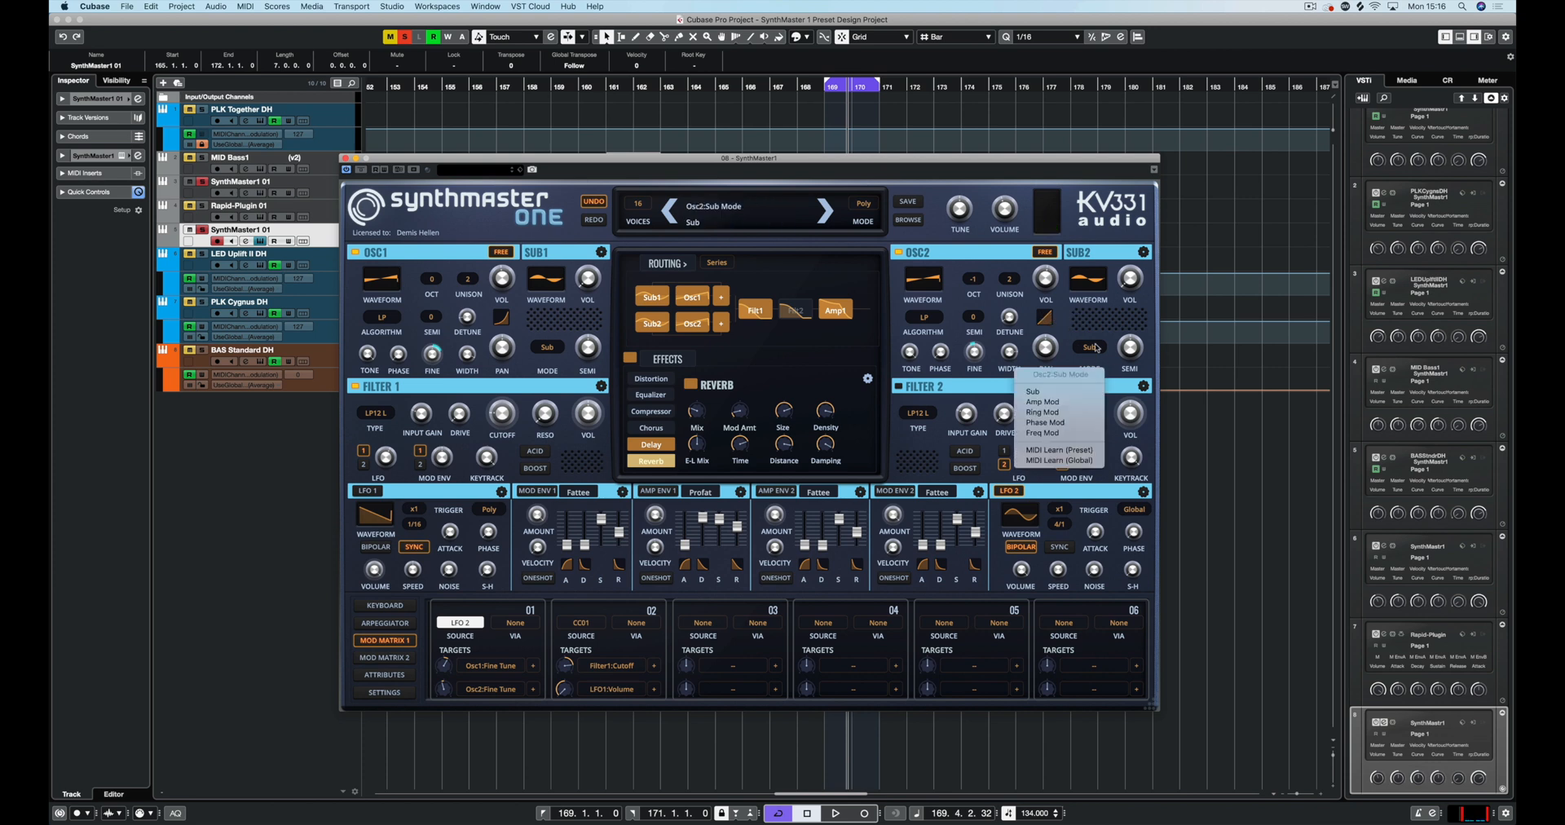
click(1054, 436)
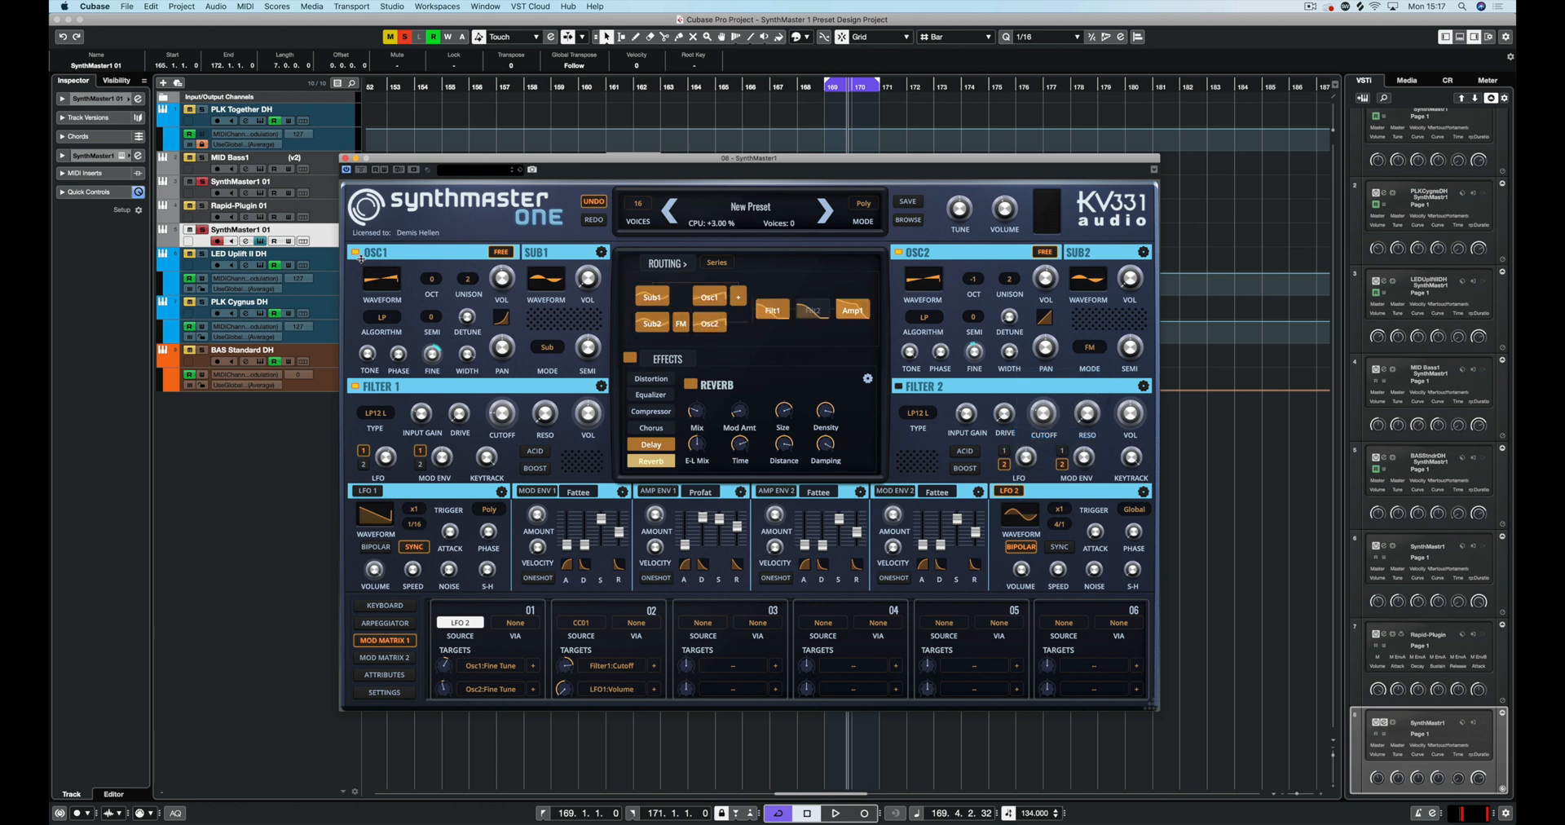
key(space)
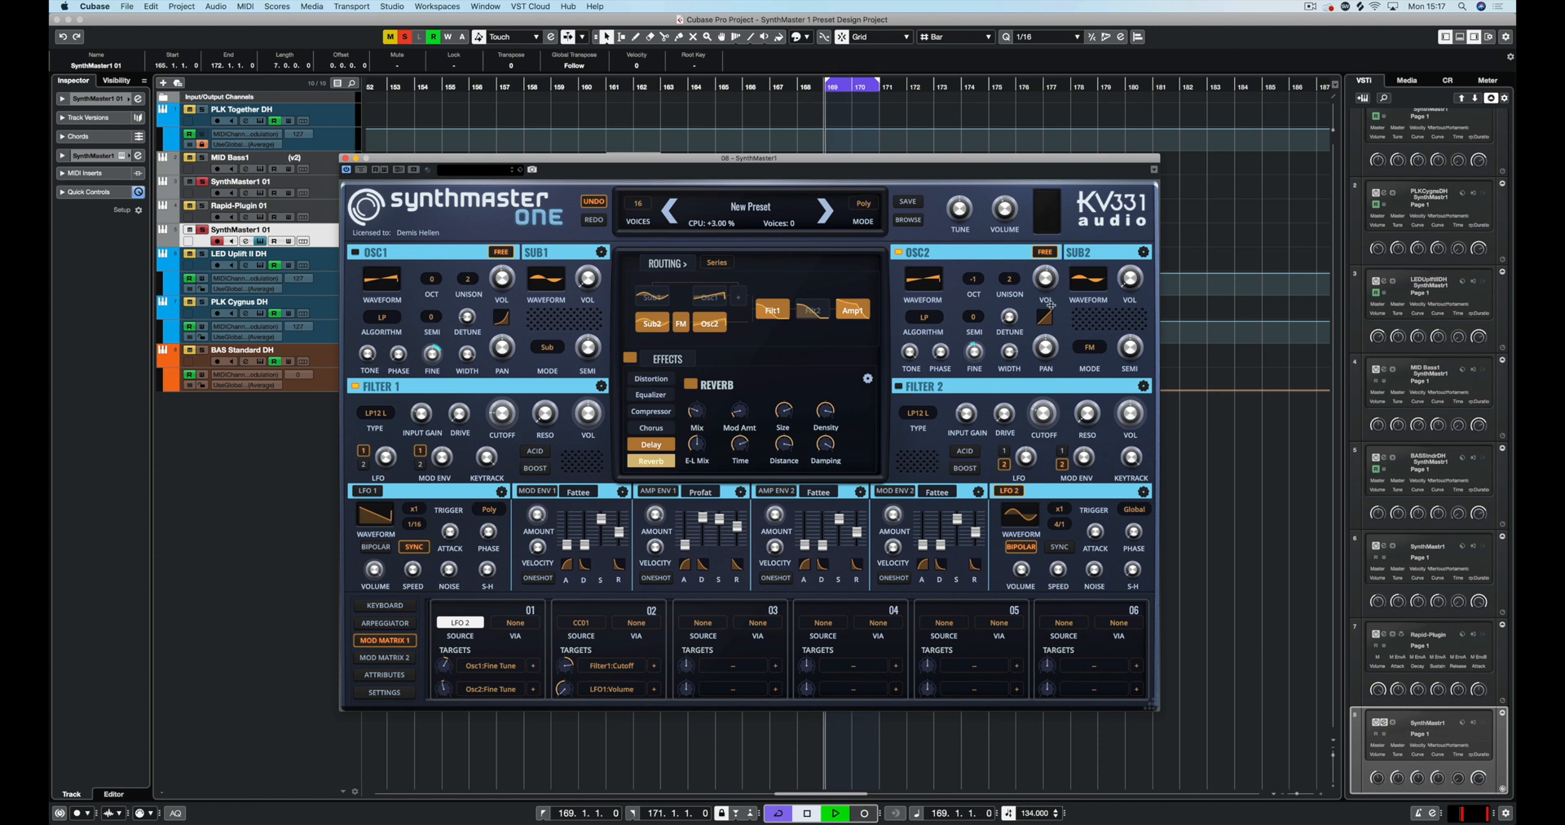
click(1104, 278)
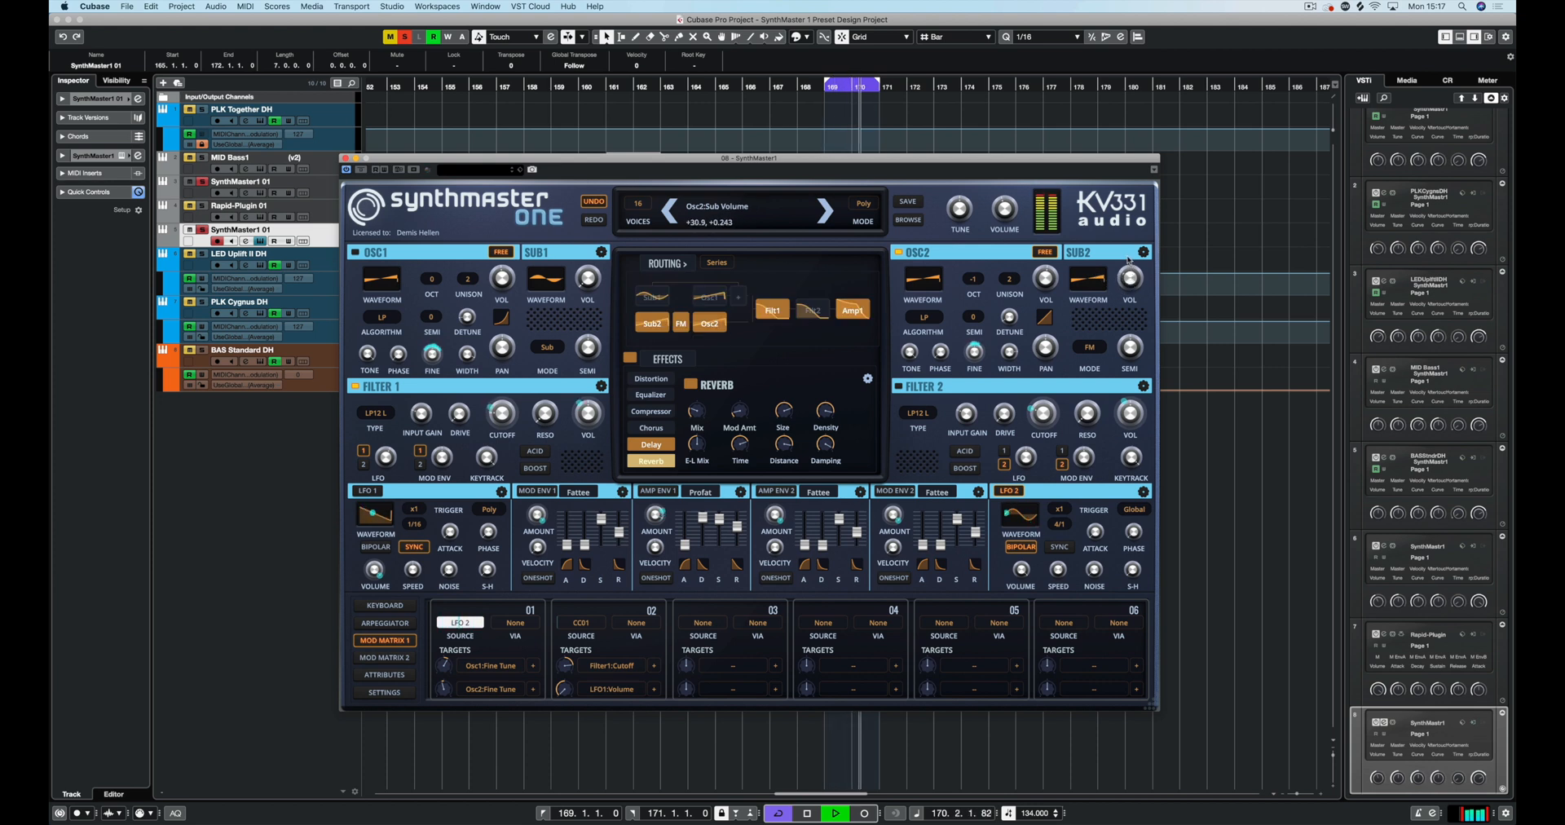
drag(1130, 261, 1128, 218)
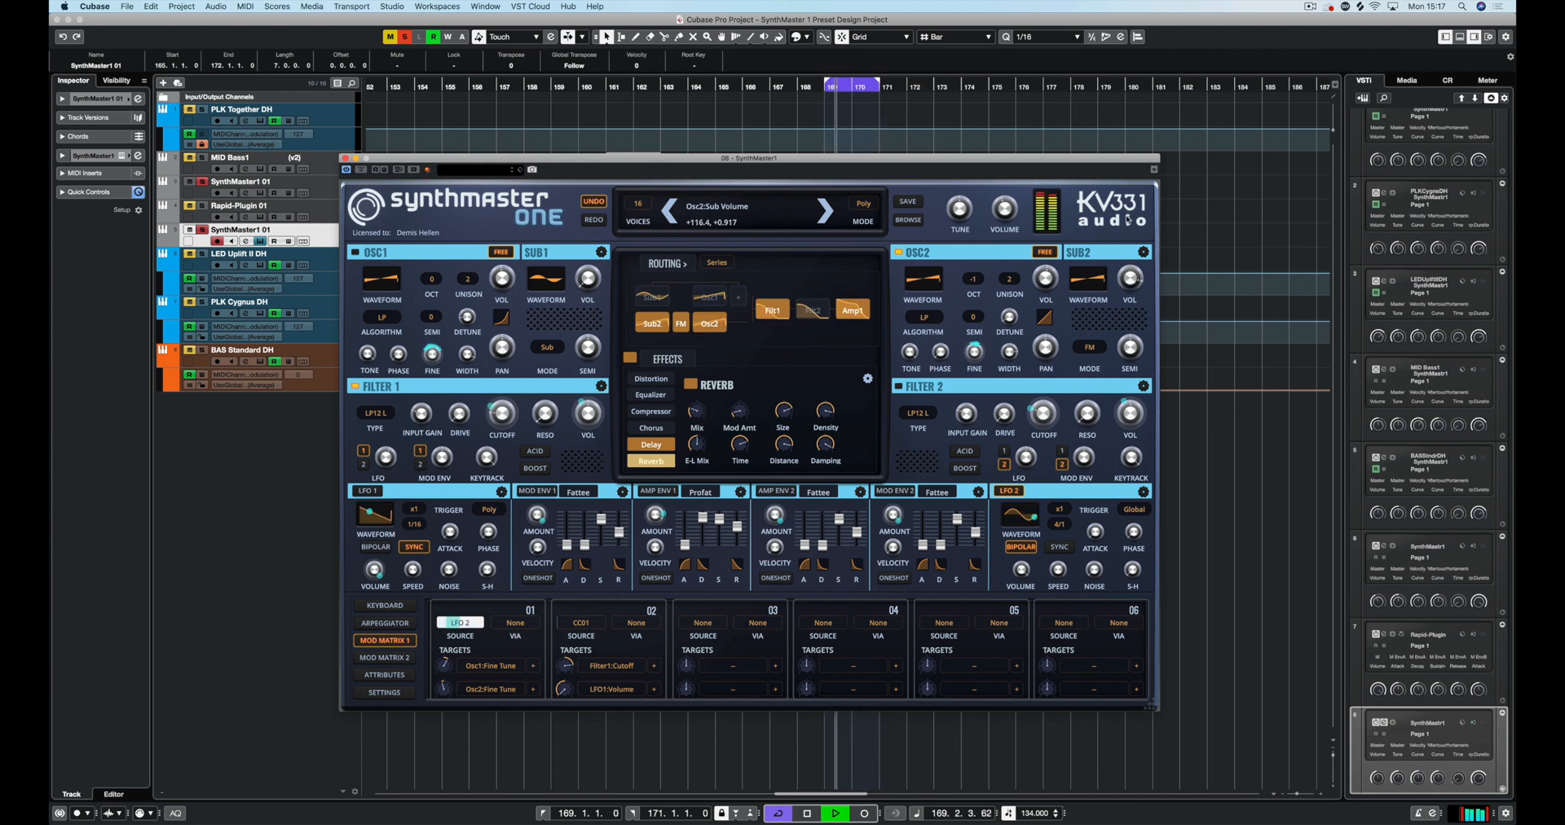
click(1082, 283)
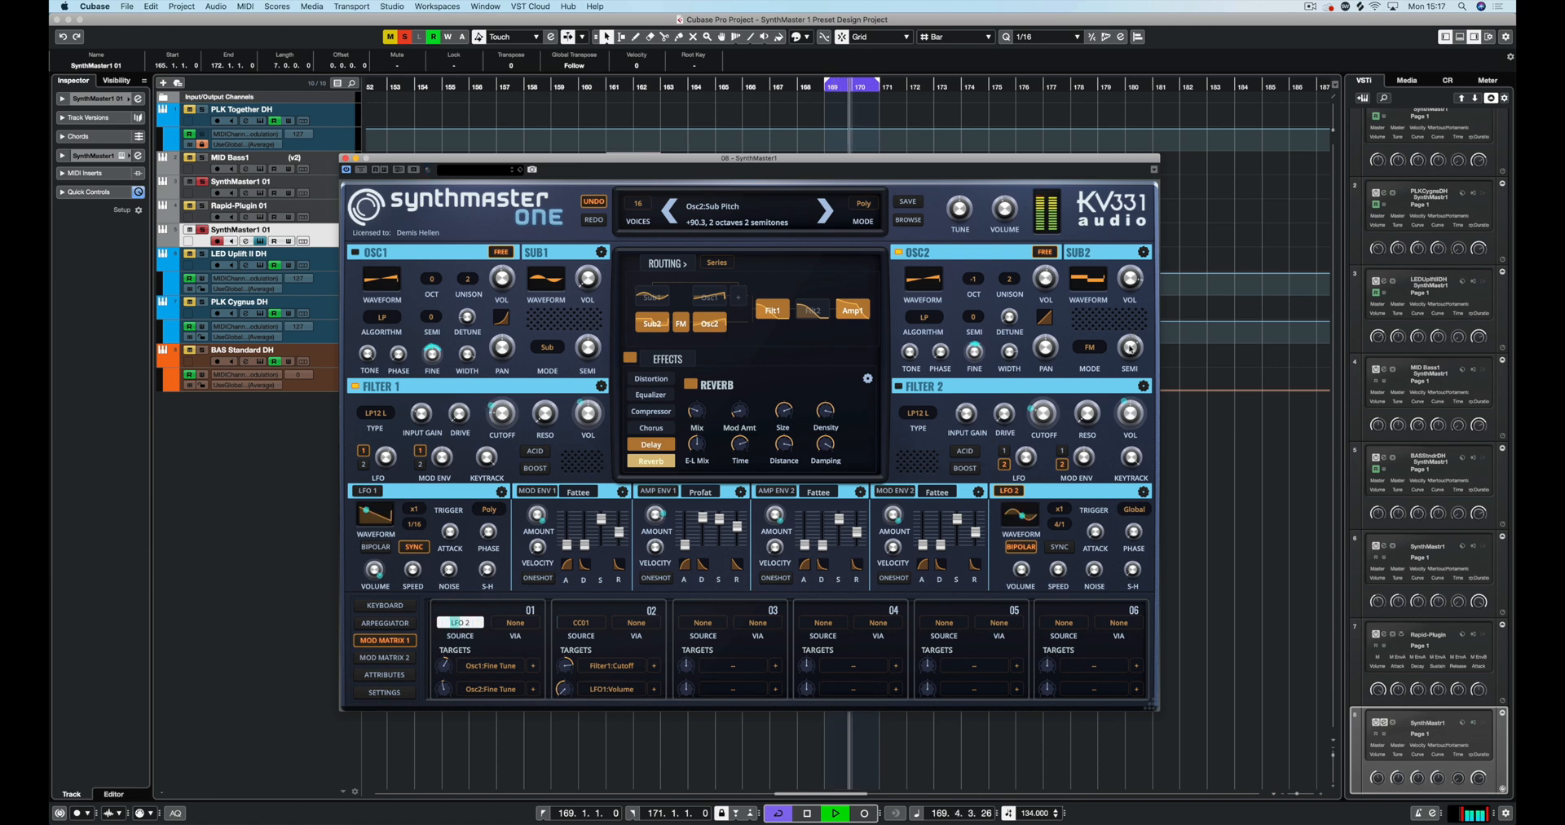
key(space)
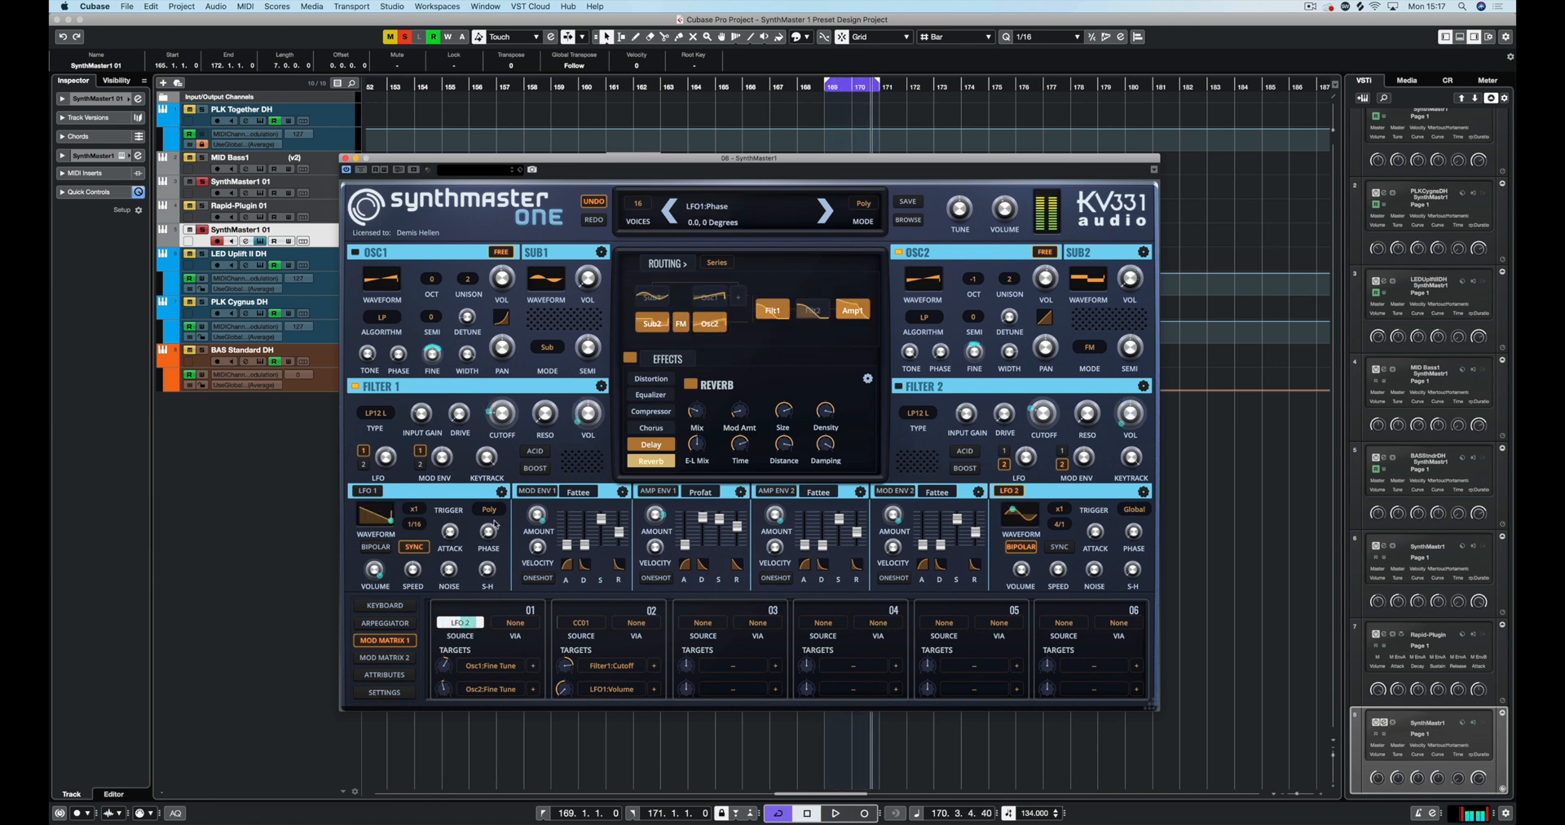
Show the keyboard and switch OSC2's sub mode to Phase Mod, auditioning a saw sub waveform at about 0.29 volume
click(384, 606)
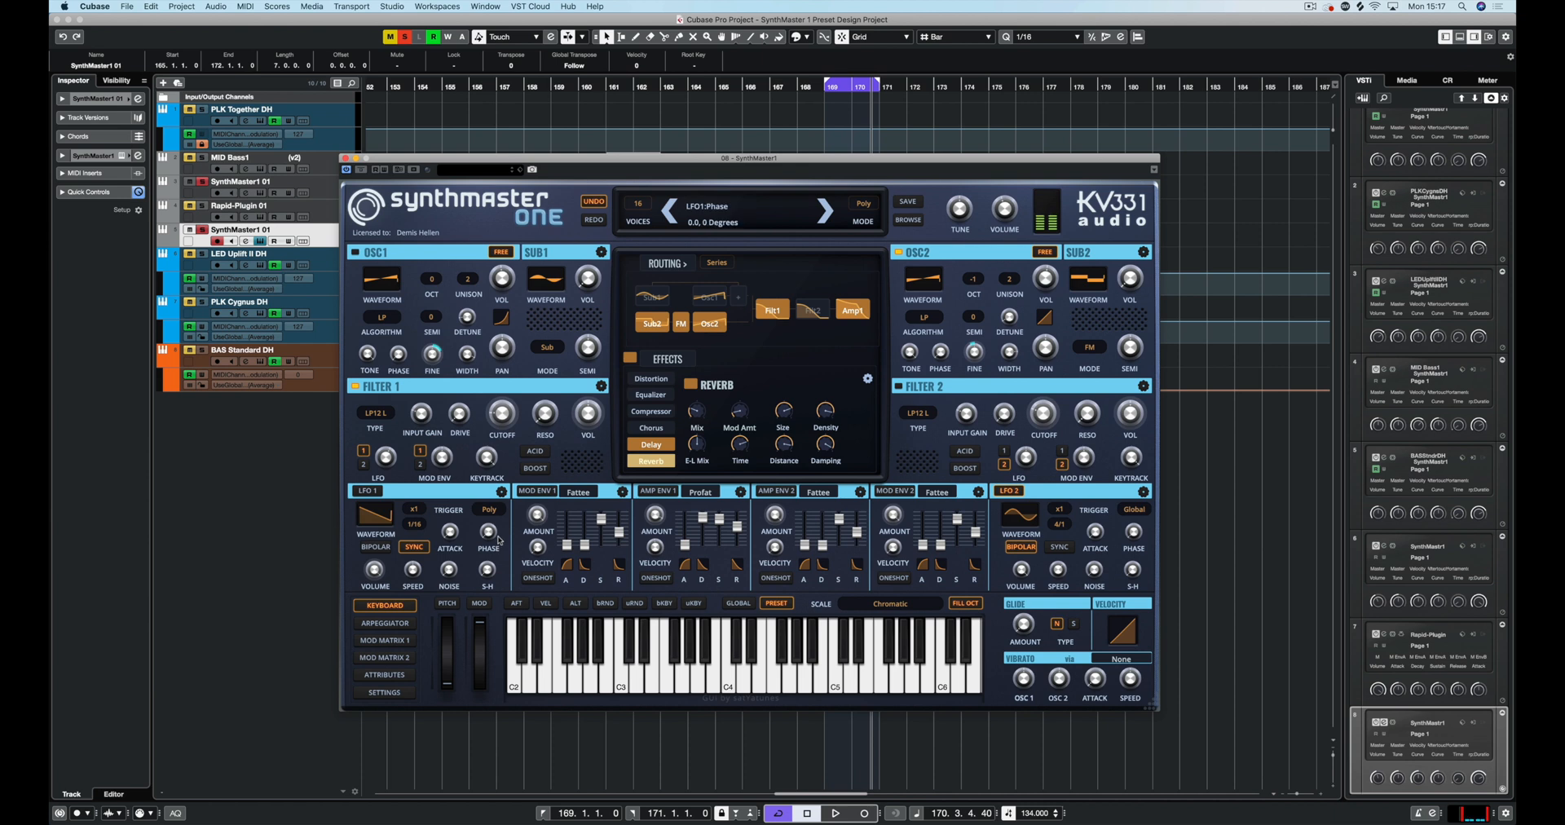
key(space)
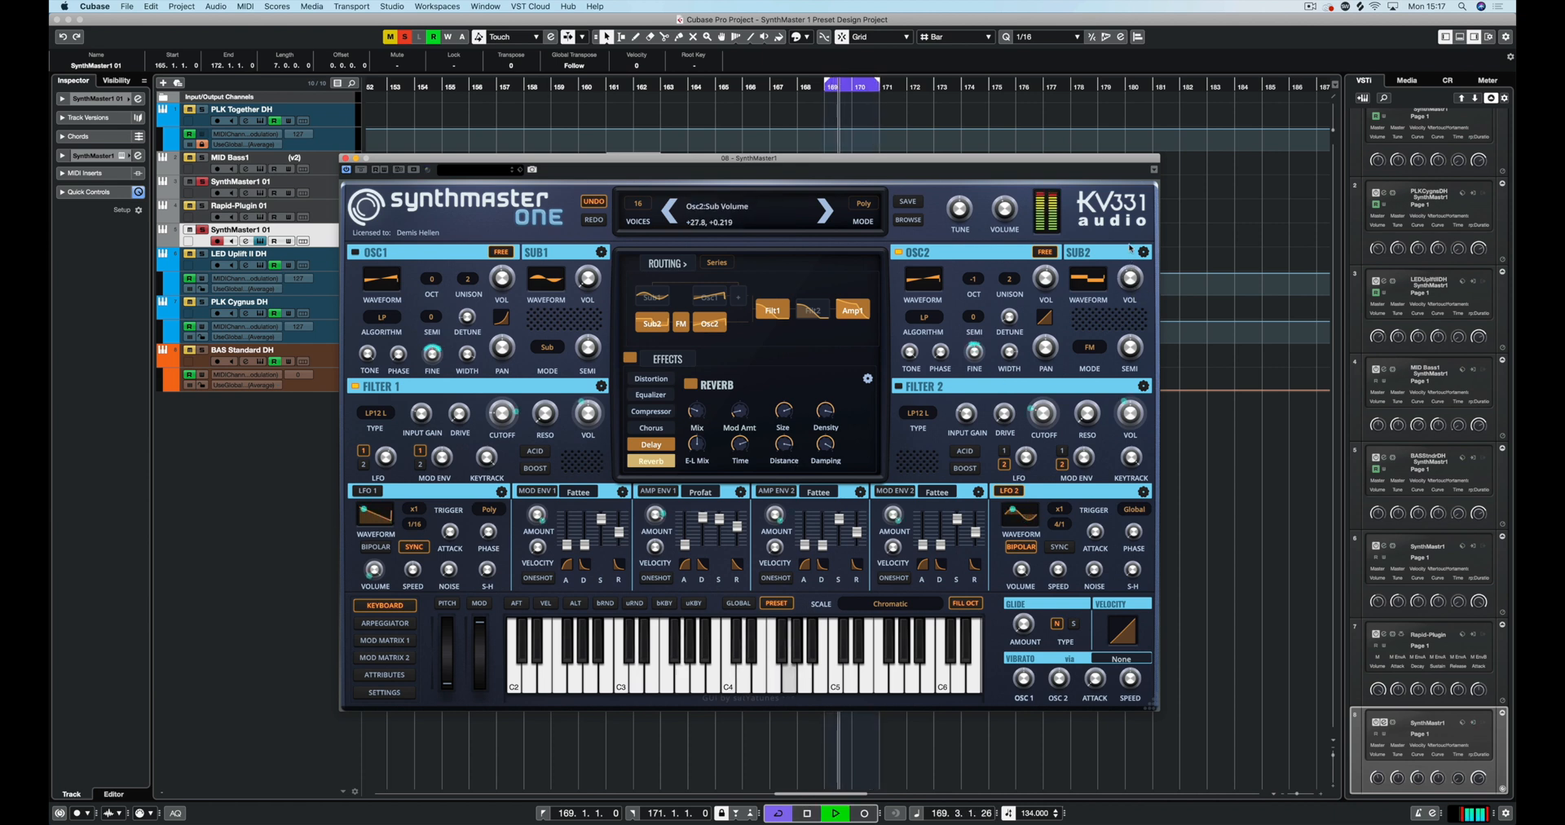
click(1090, 347)
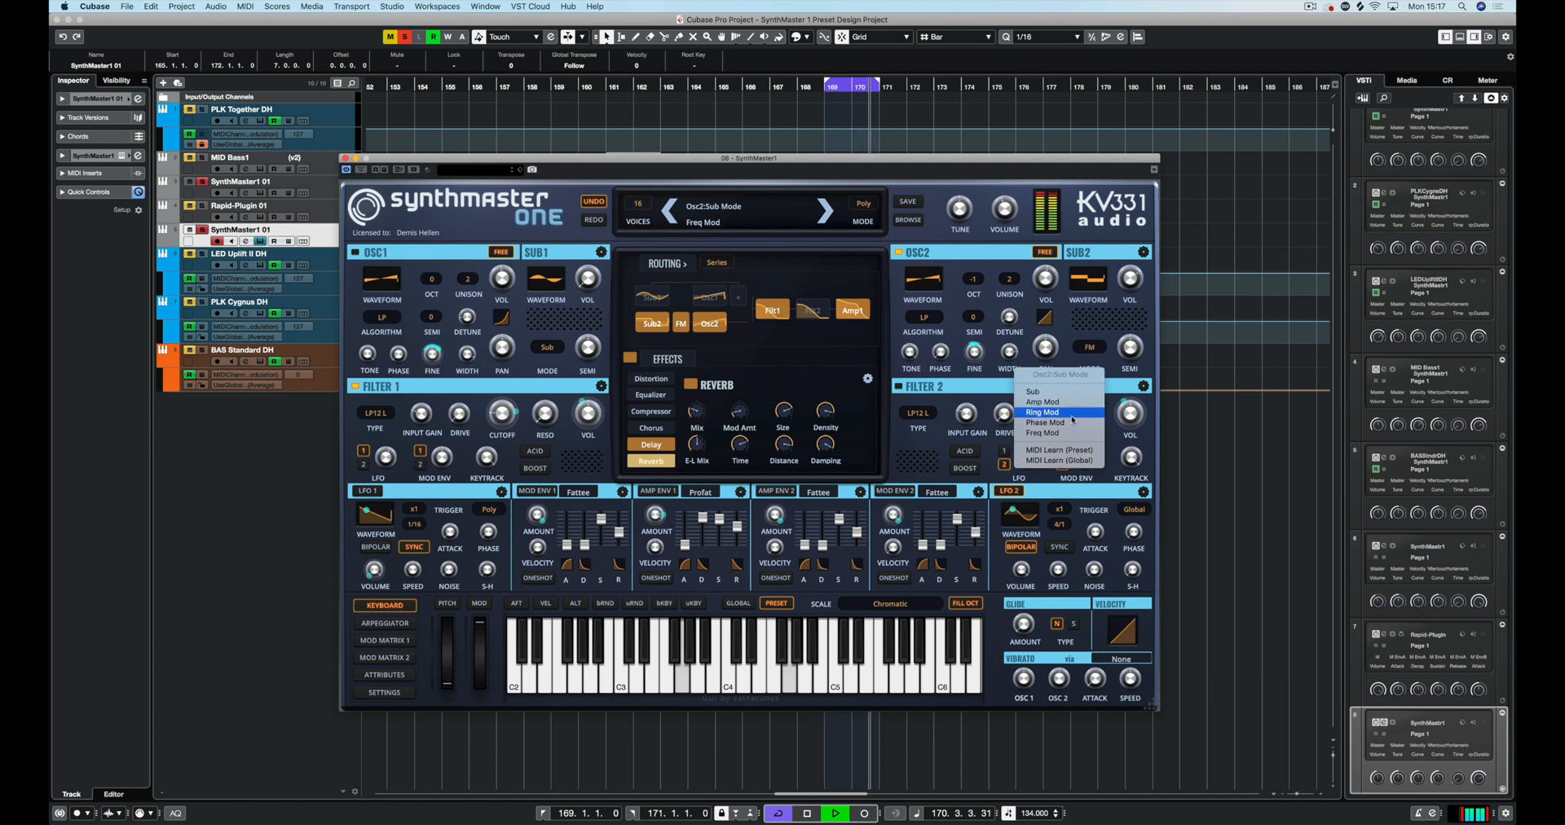
click(1056, 423)
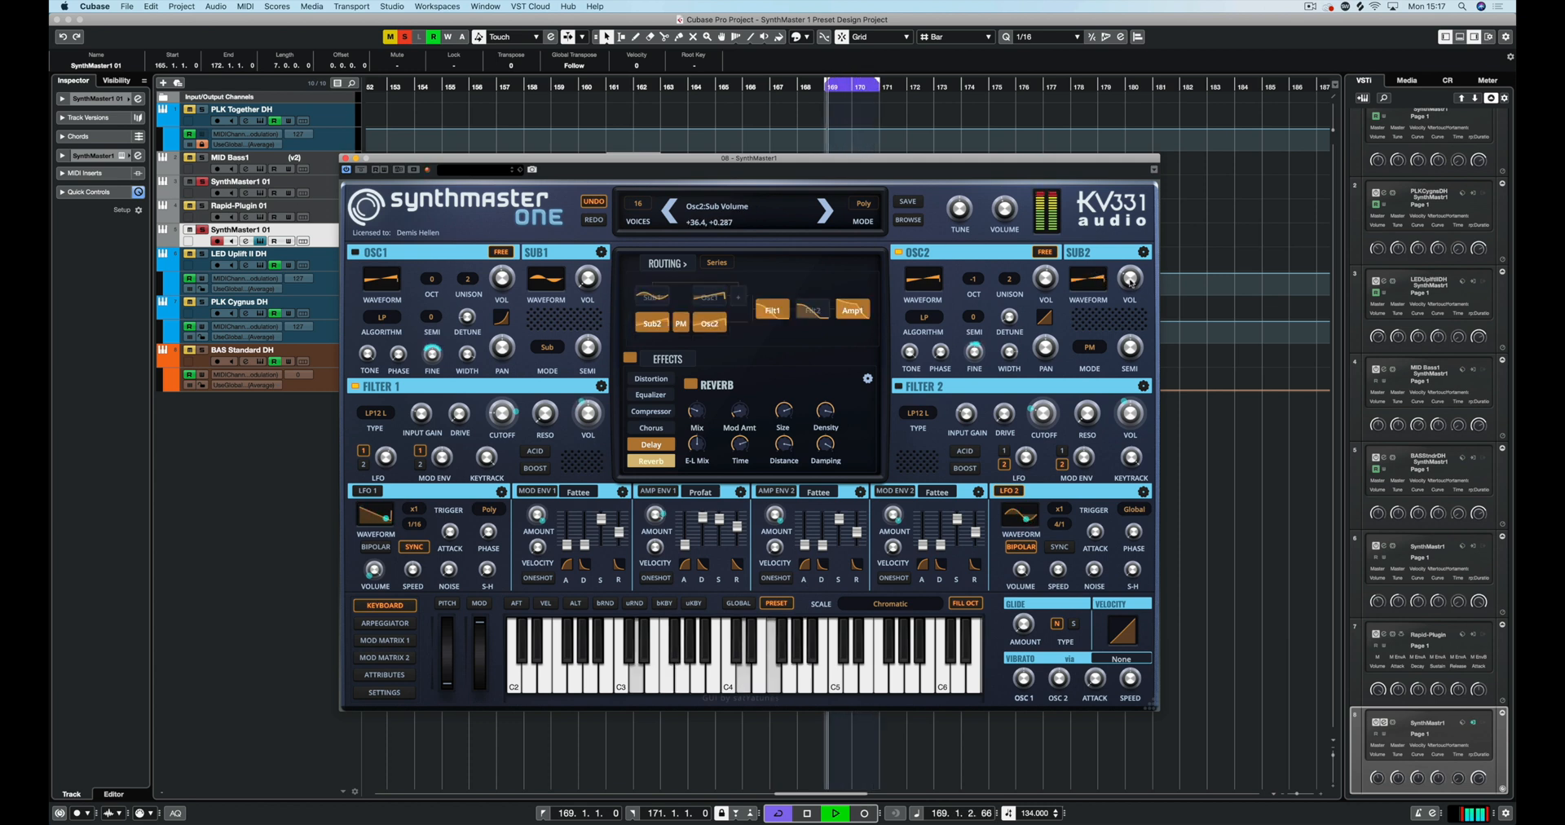
key(space)
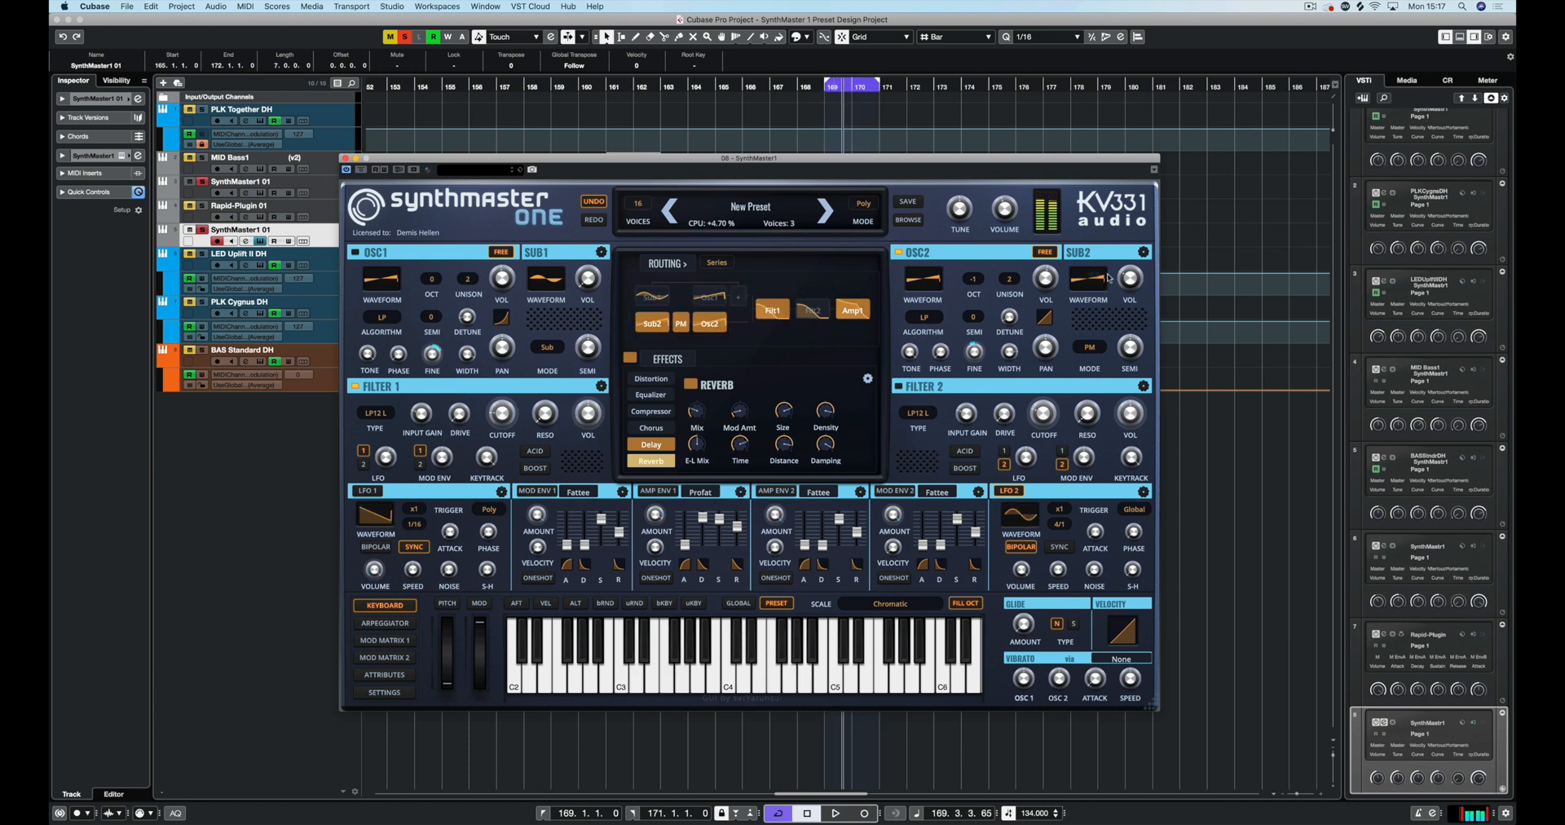
Turn OSC1 back on, bypass OSC2 and audition the loop while lowering the mod wheel
click(1087, 349)
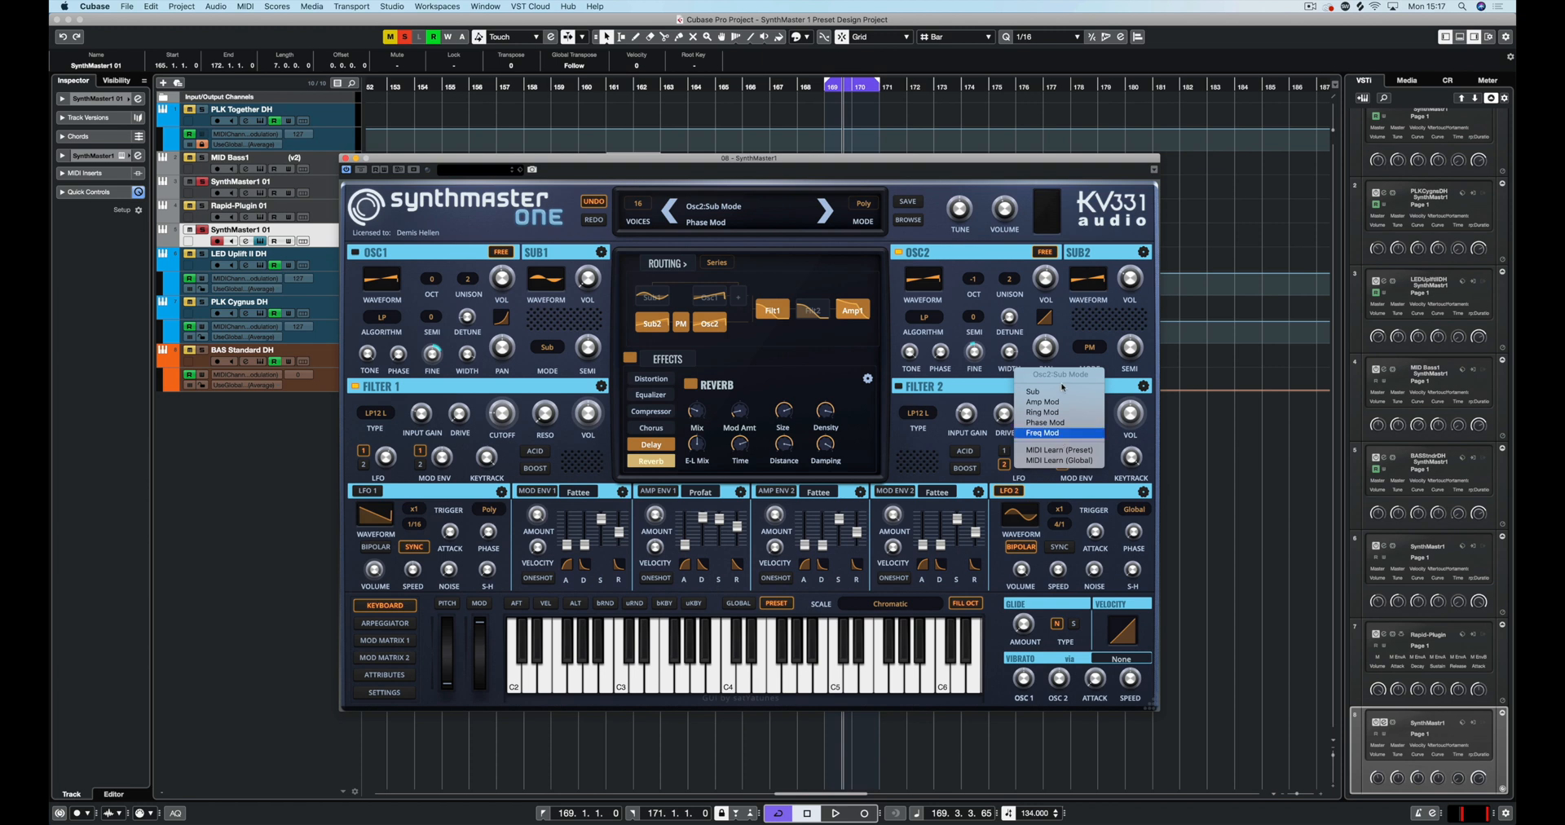
click(1087, 311)
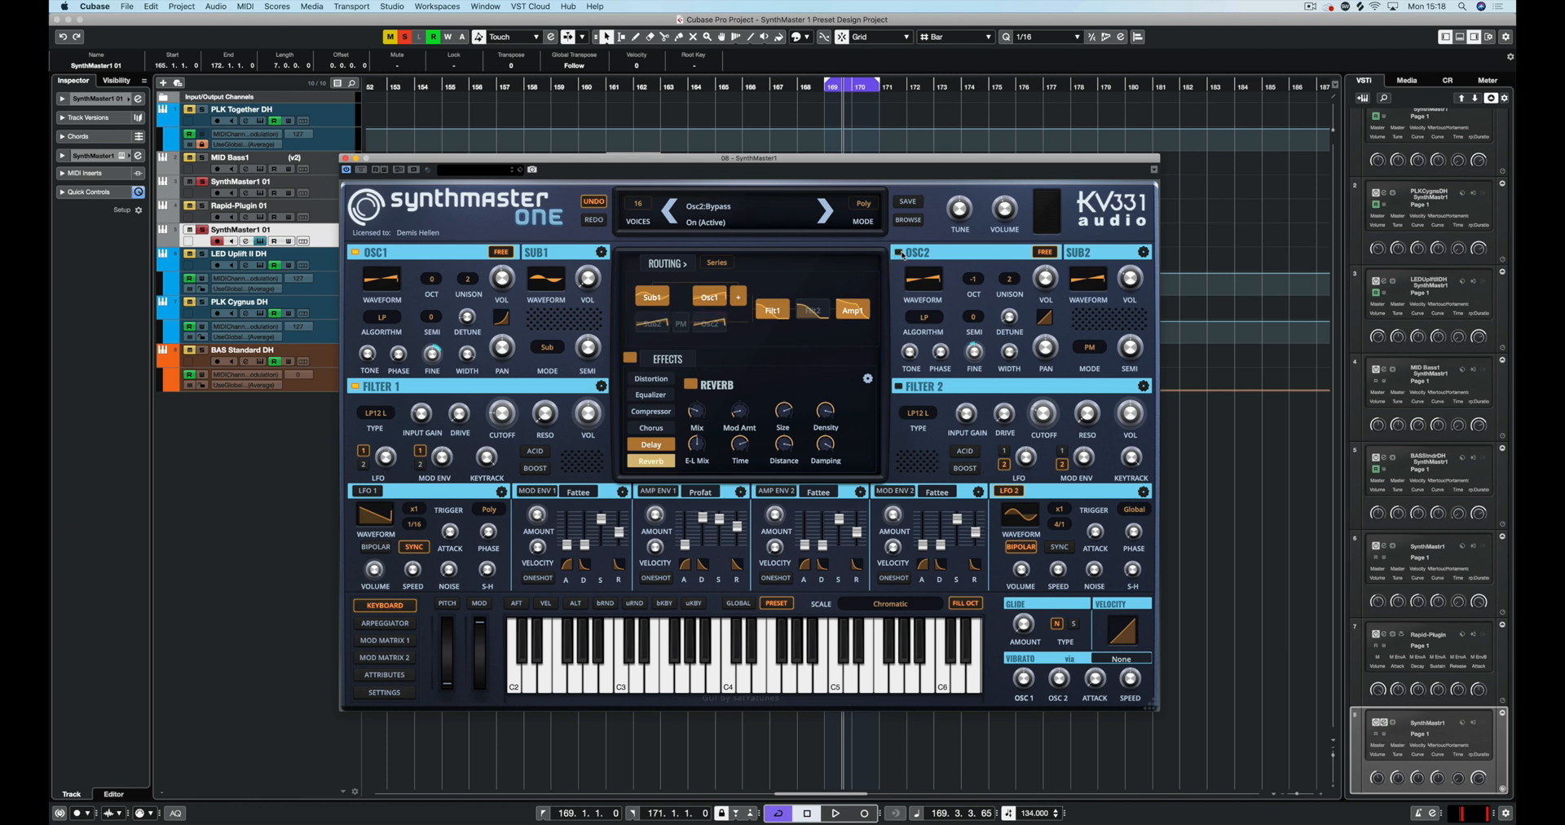
key(space)
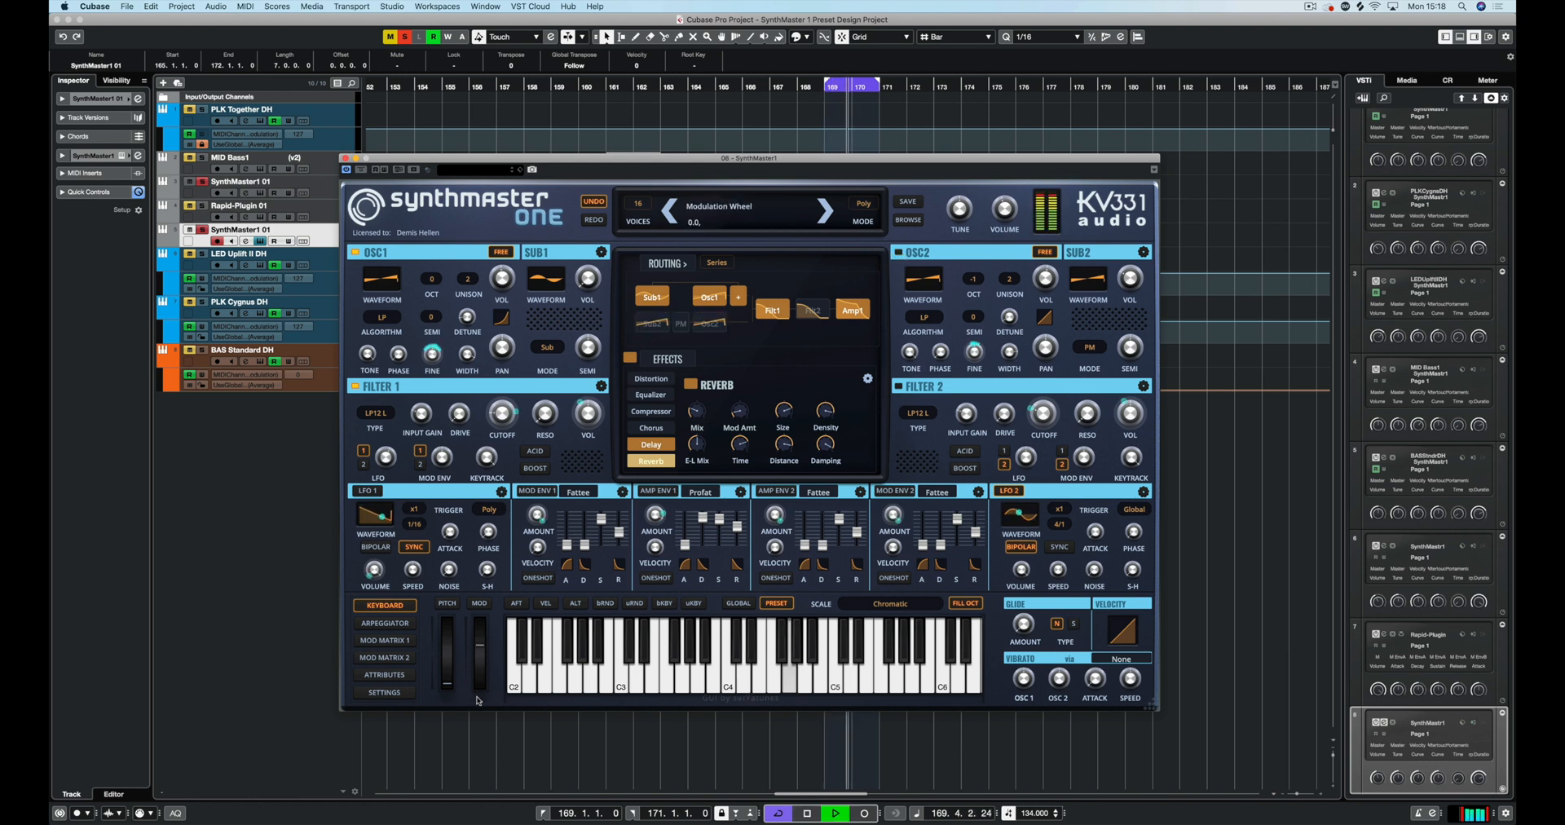
mouse_move(551, 283)
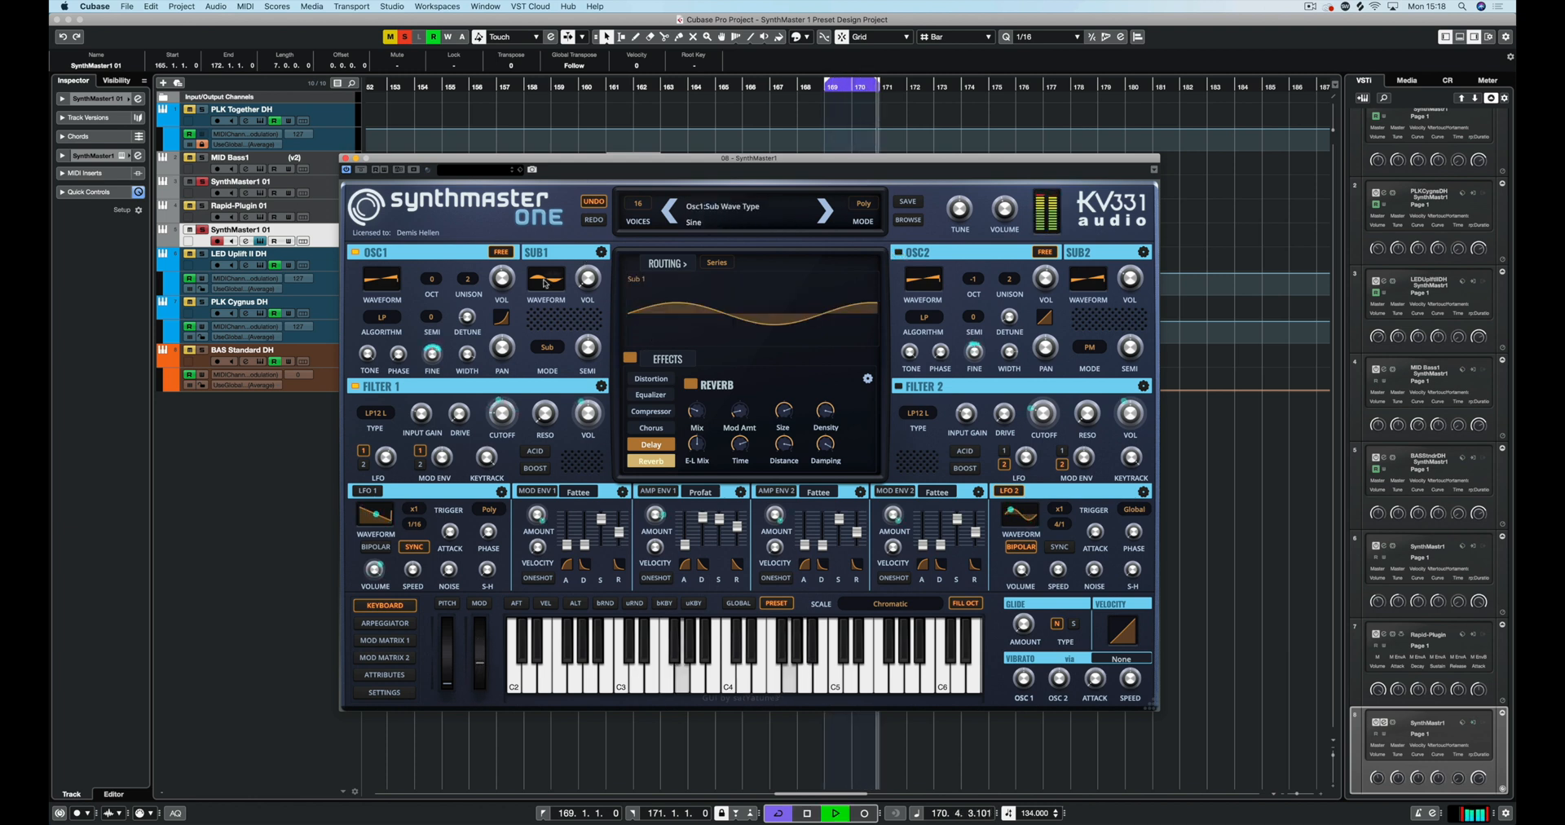
key(space)
Set OSC1's sub mode to Freq Mod and raise its sub volume to about 0.87 during playback
click(547, 347)
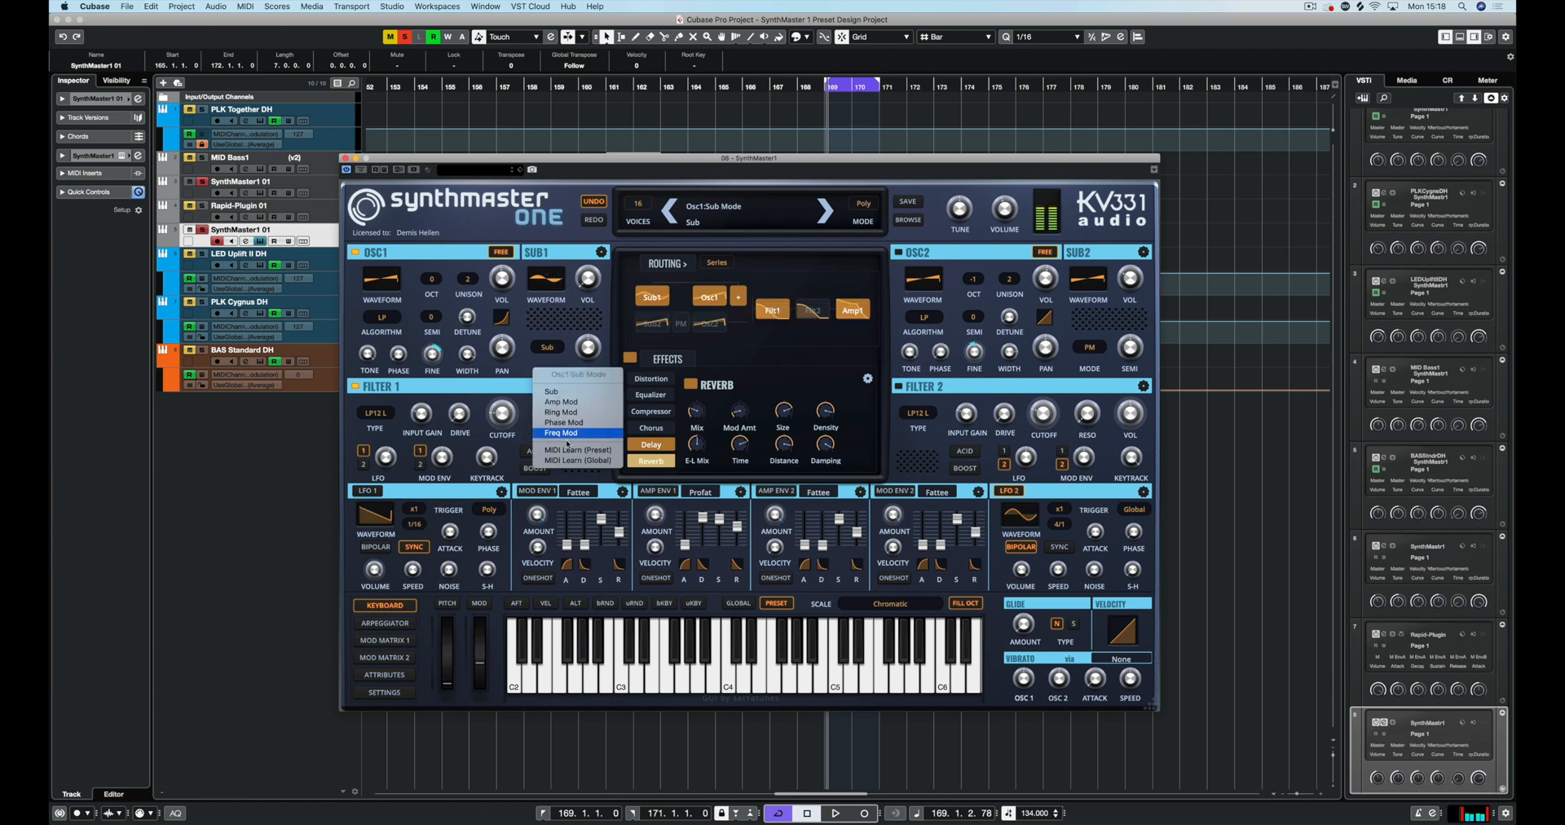
click(571, 436)
key(space)
drag(576, 295, 587, 217)
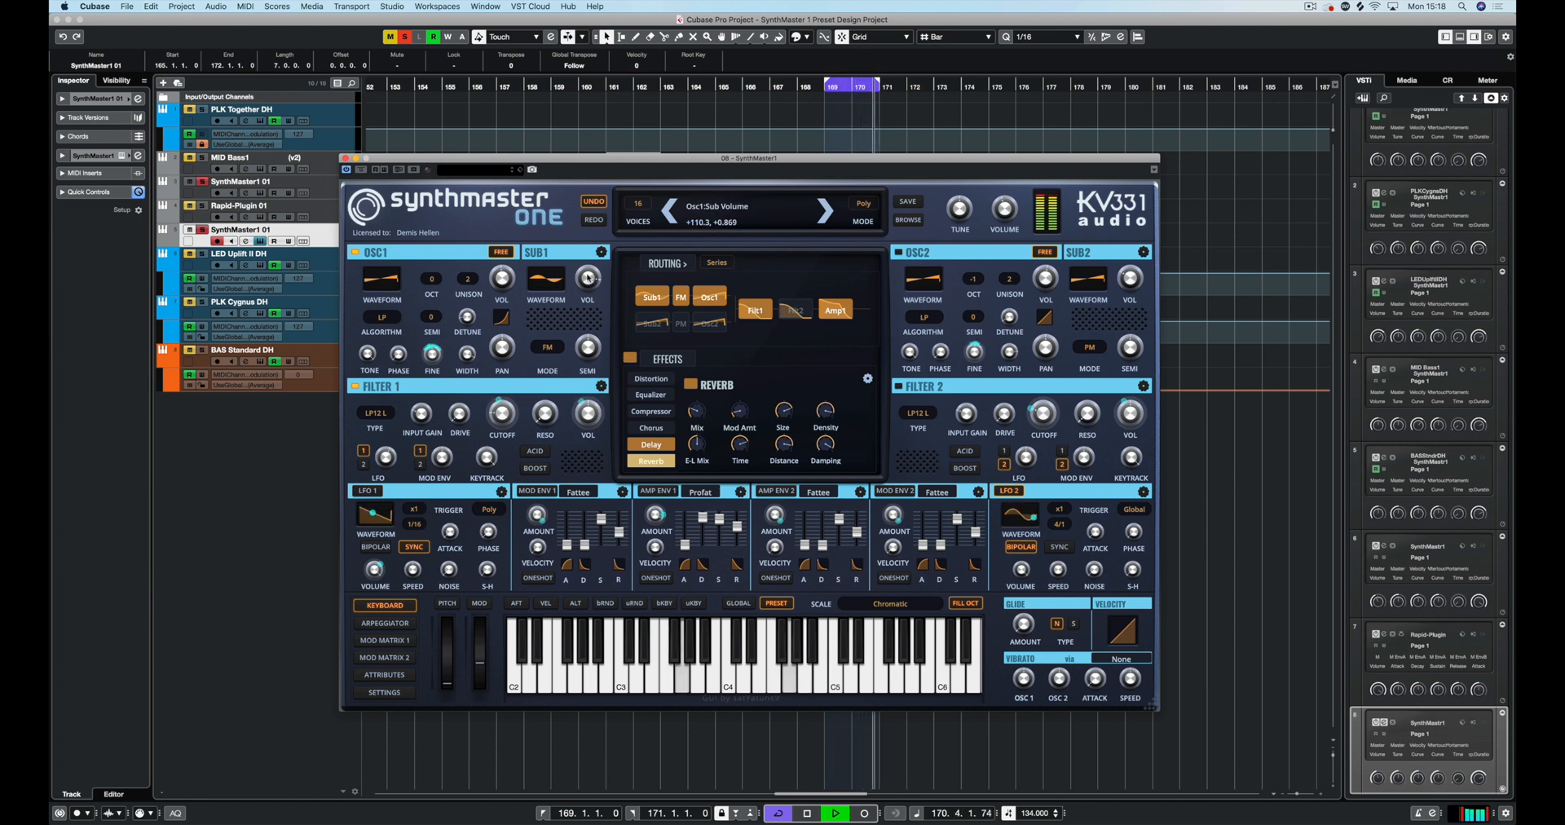
Set OSC1's sub volume to about 0.84, turn OSC2 back on and restart loop playback
drag(589, 277, 581, 224)
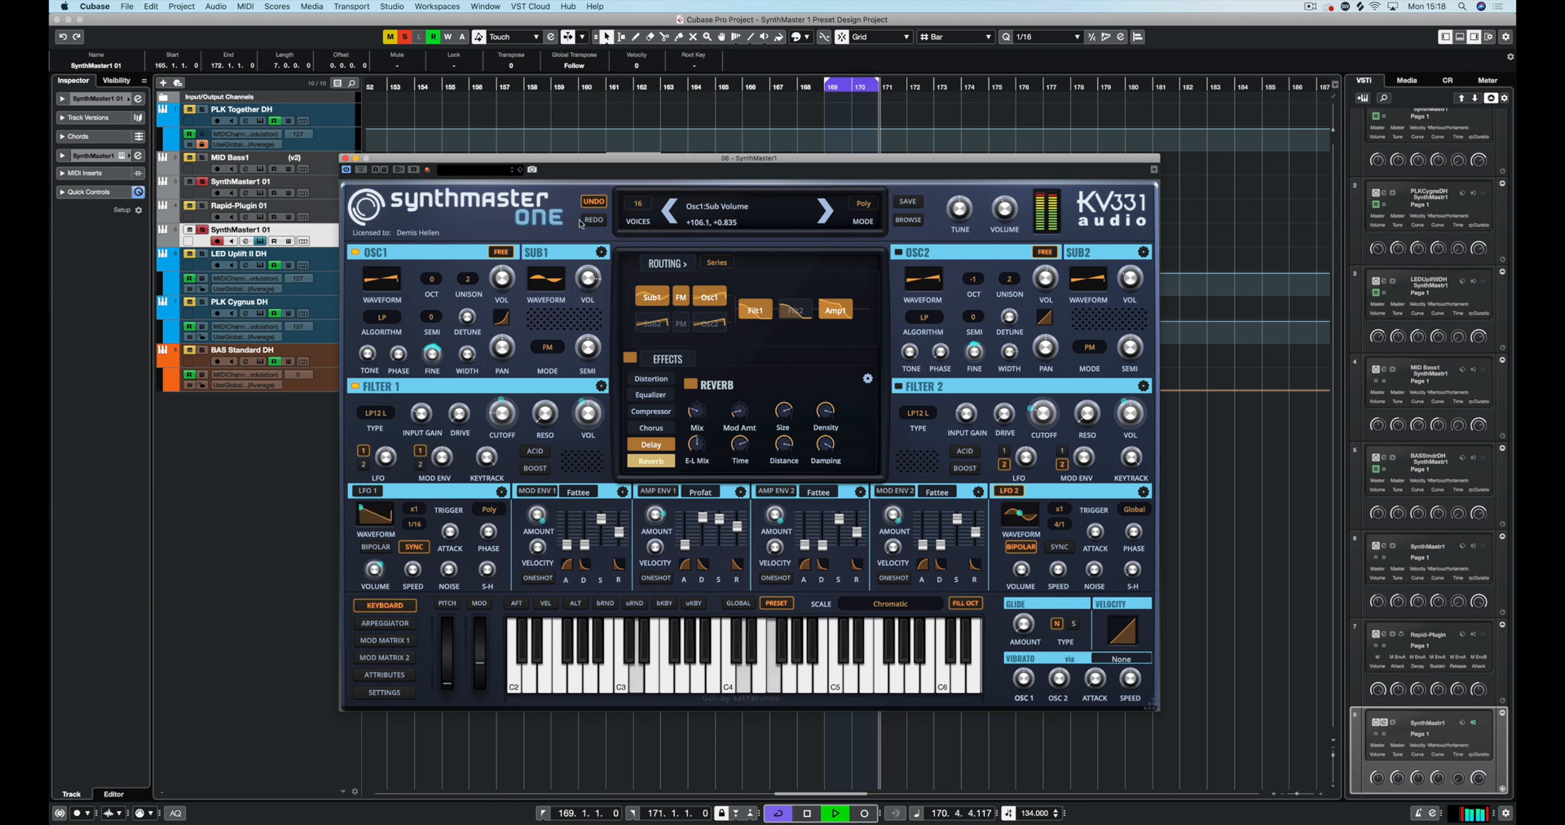
key(space)
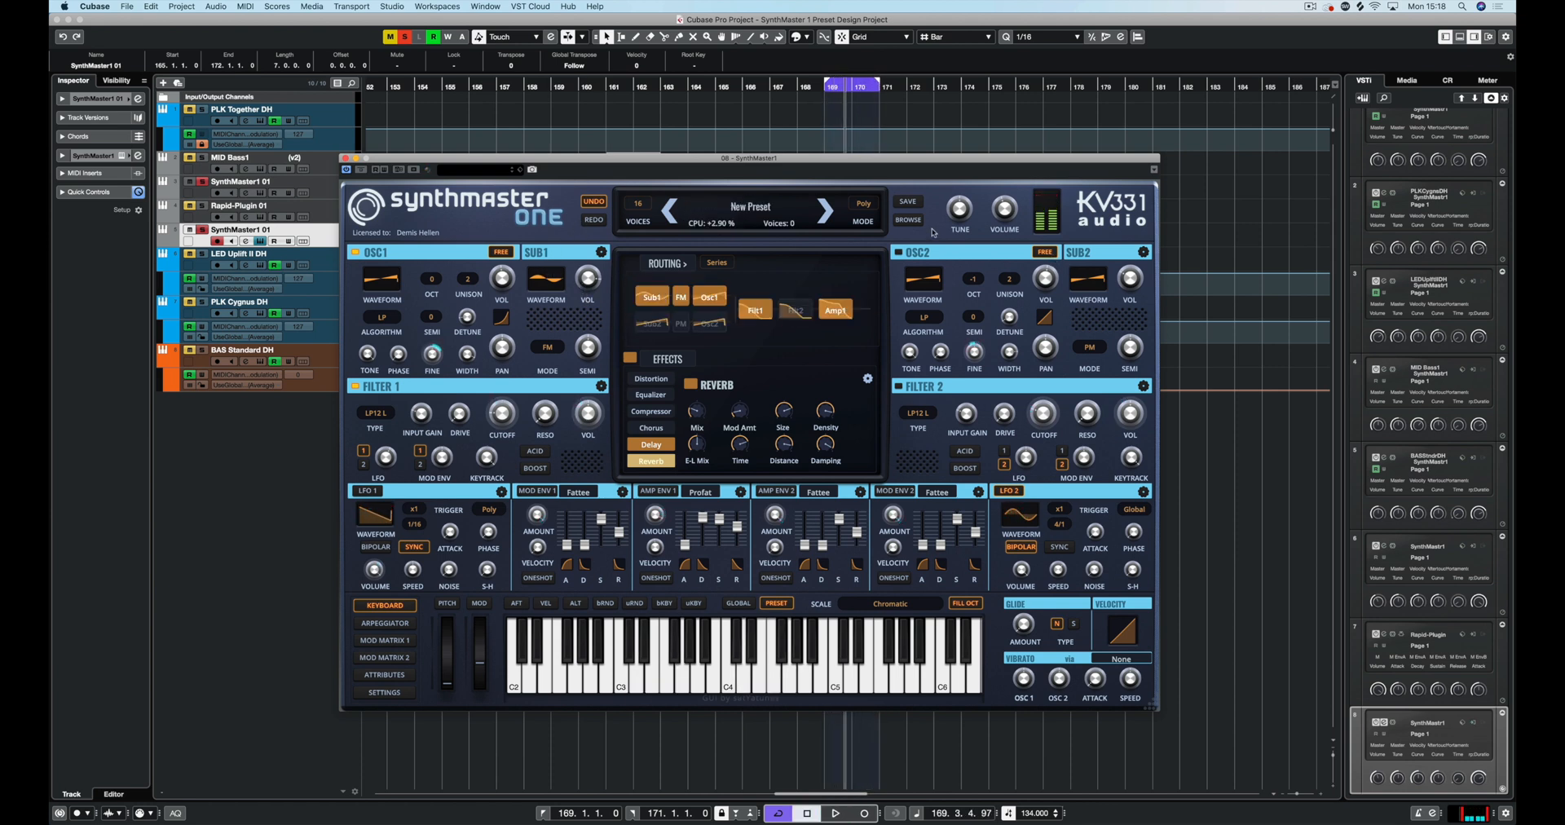
click(899, 254)
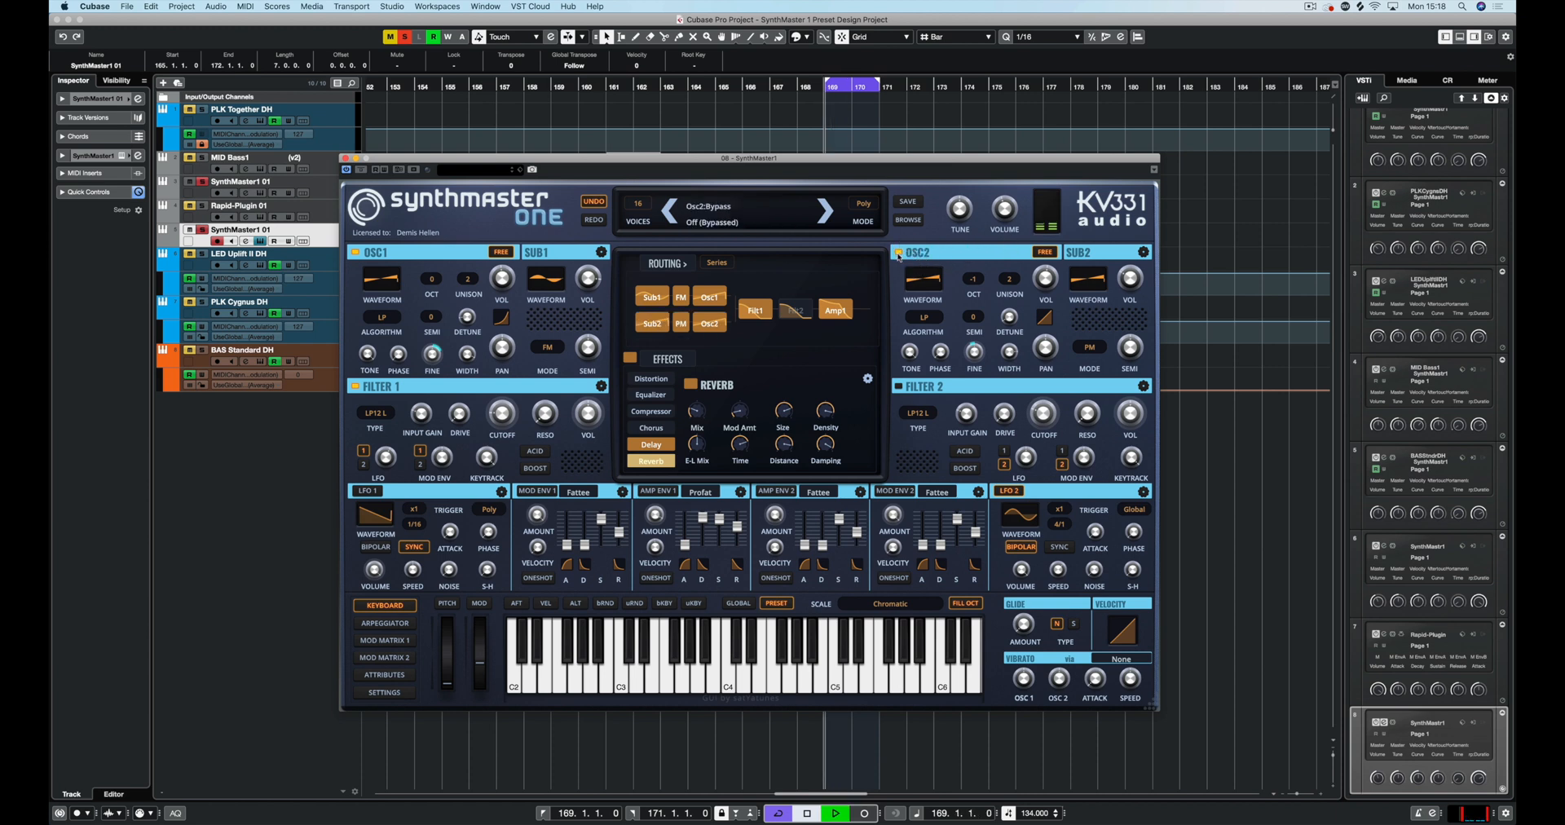
key(space)
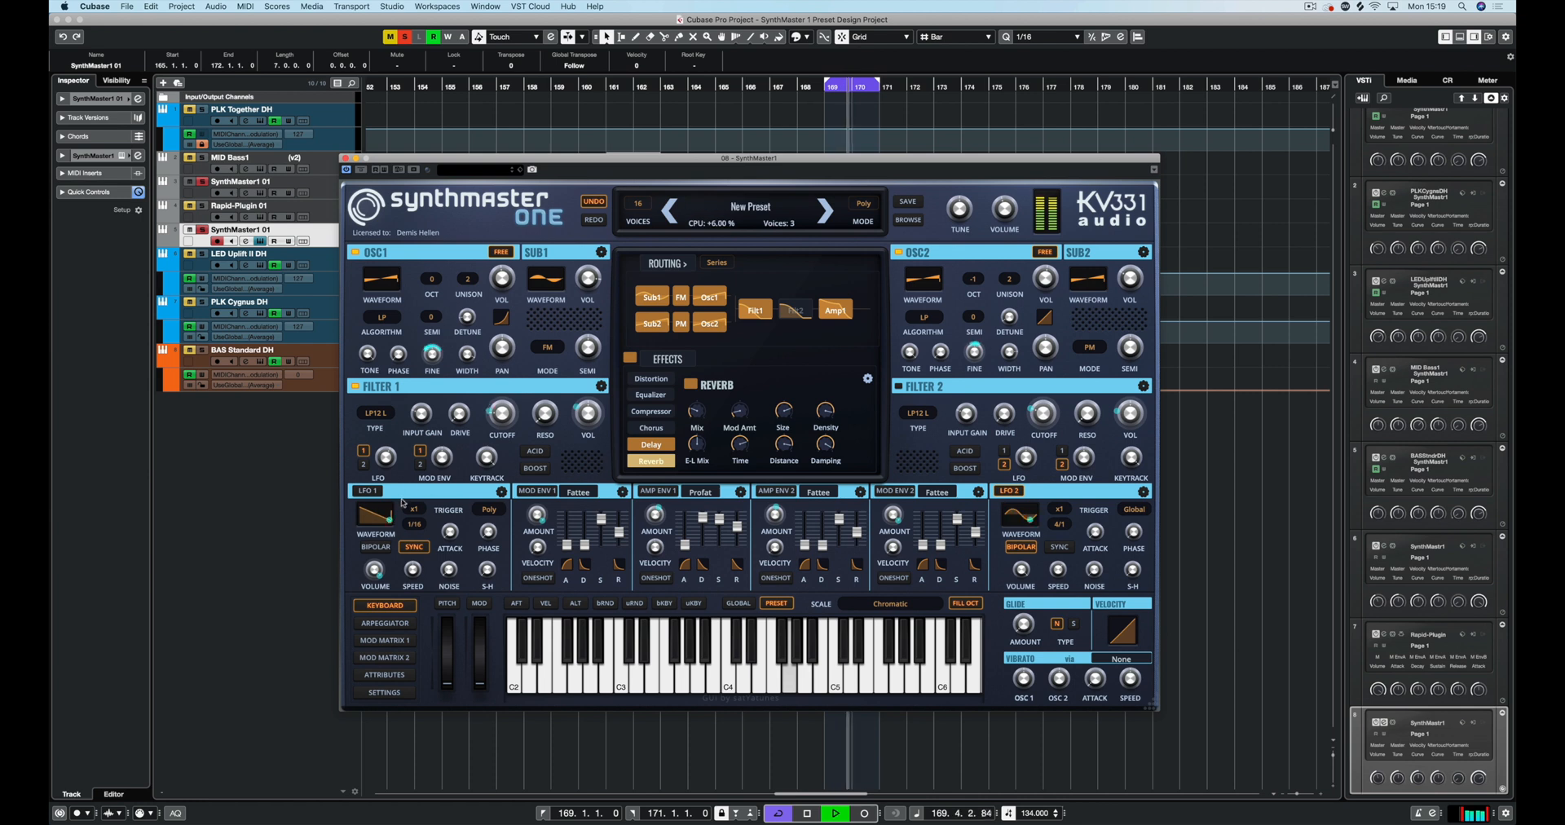
Adjust Filter 1's LFO amount, key tracking to about 70.7 and resonance to about 7.9 during playback
mouse_move(388, 459)
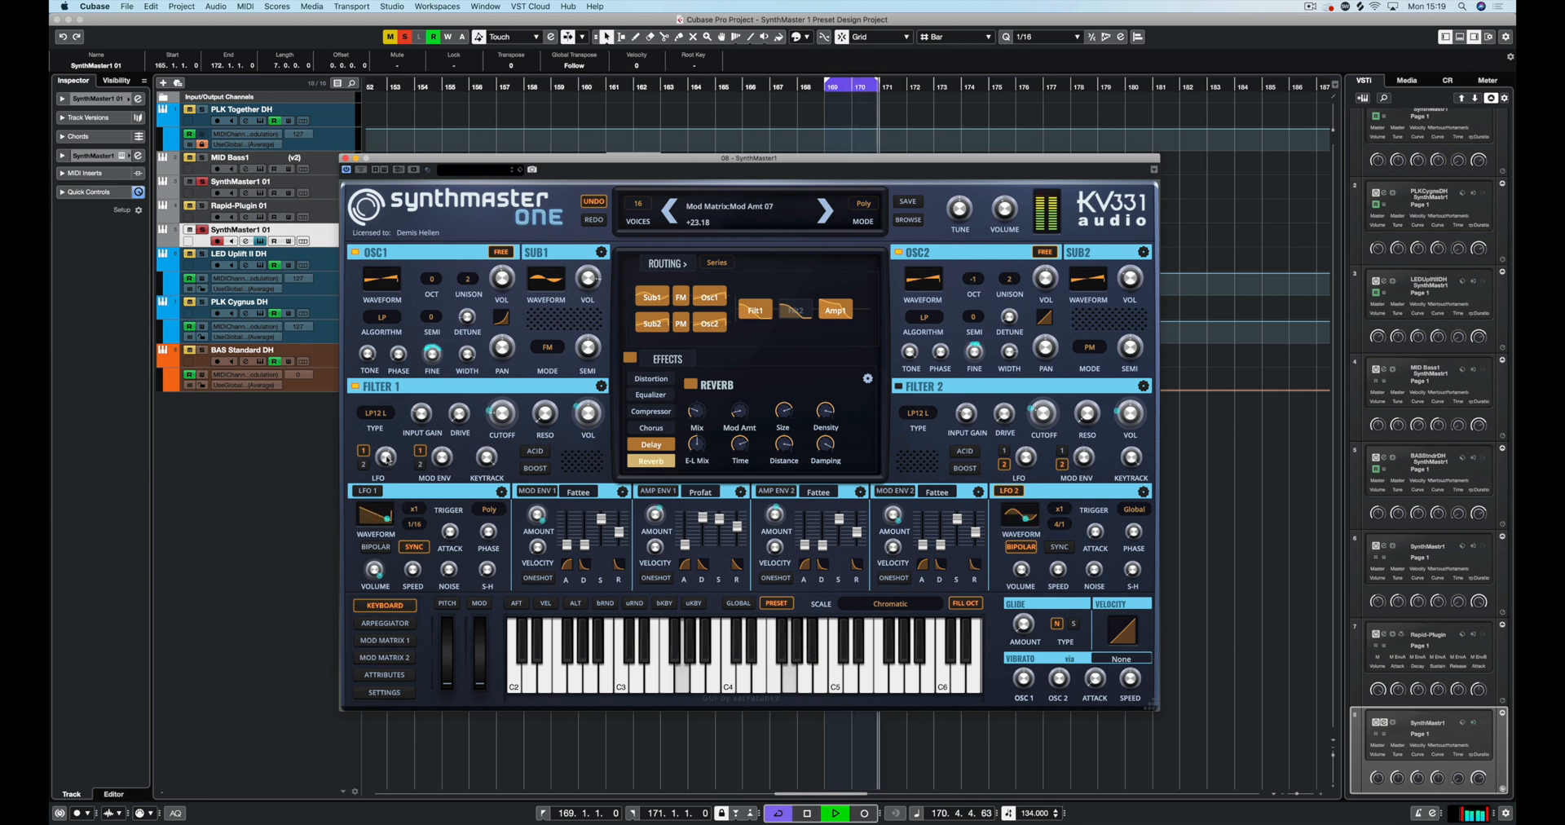
drag(387, 459, 390, 457)
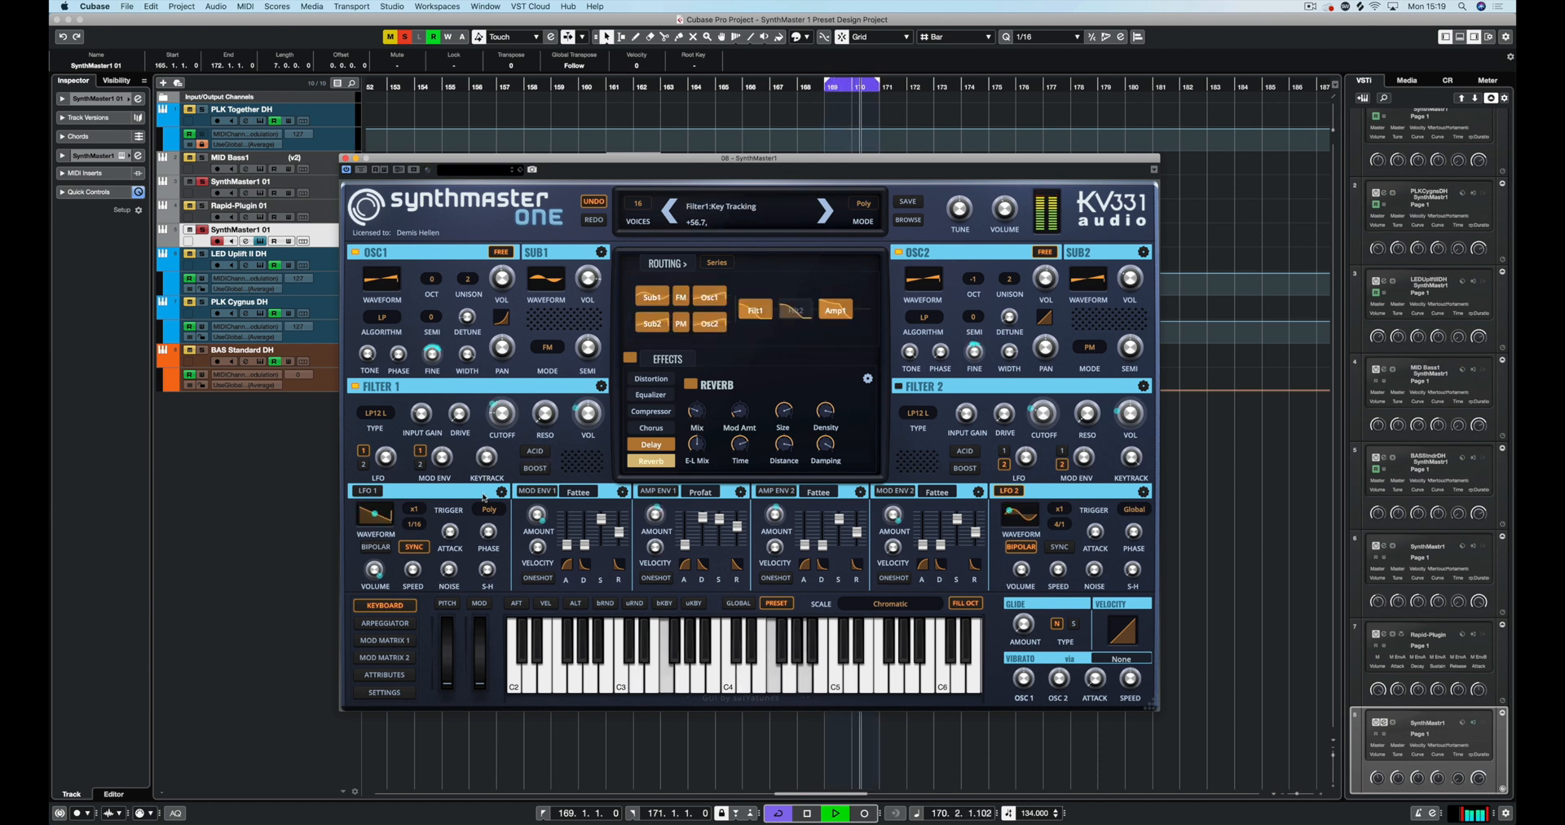
drag(484, 498, 486, 490)
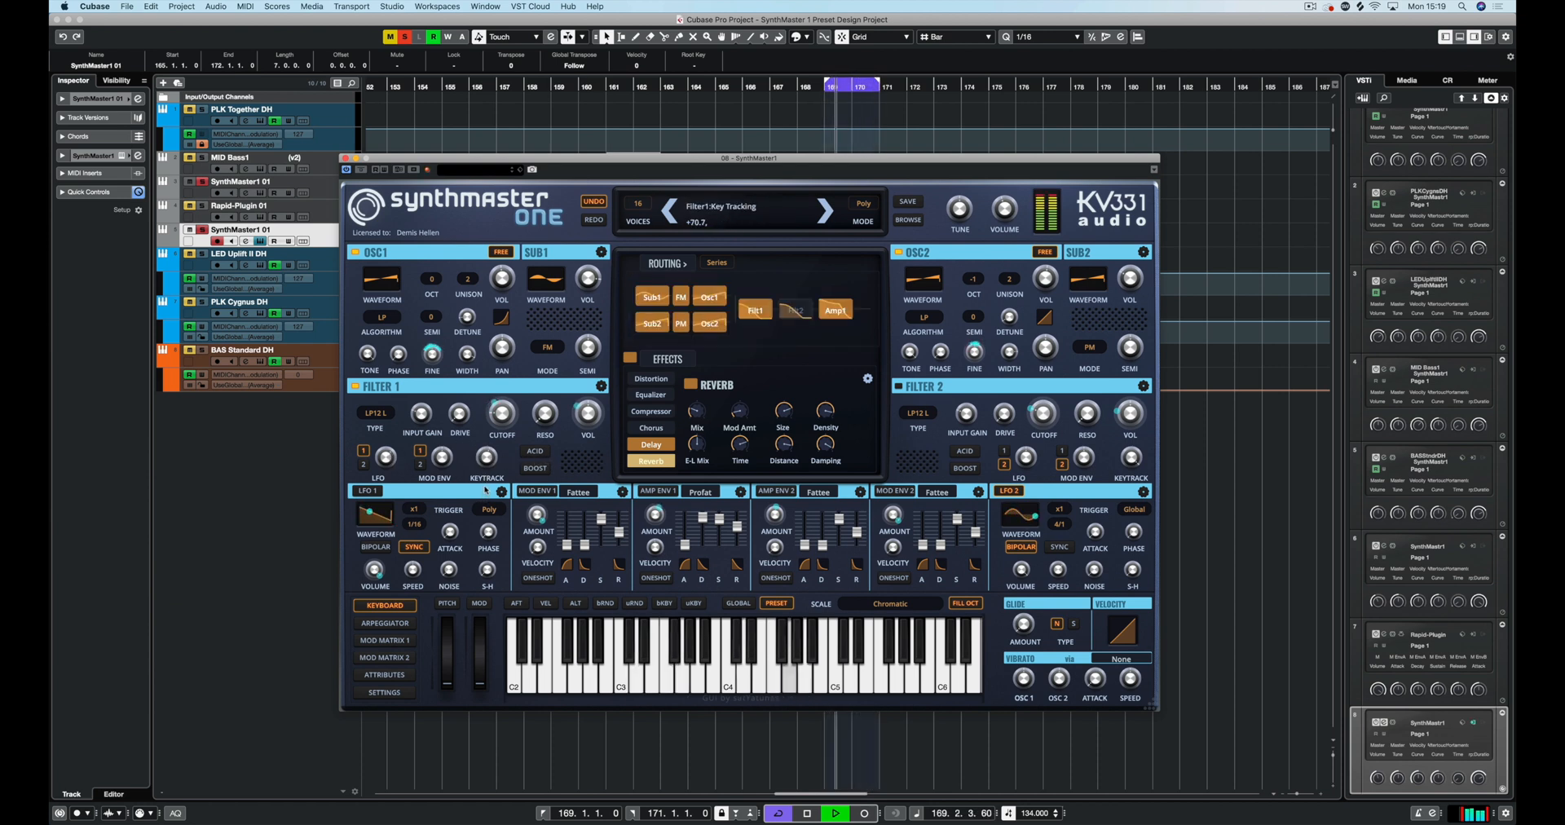
mouse_move(544, 398)
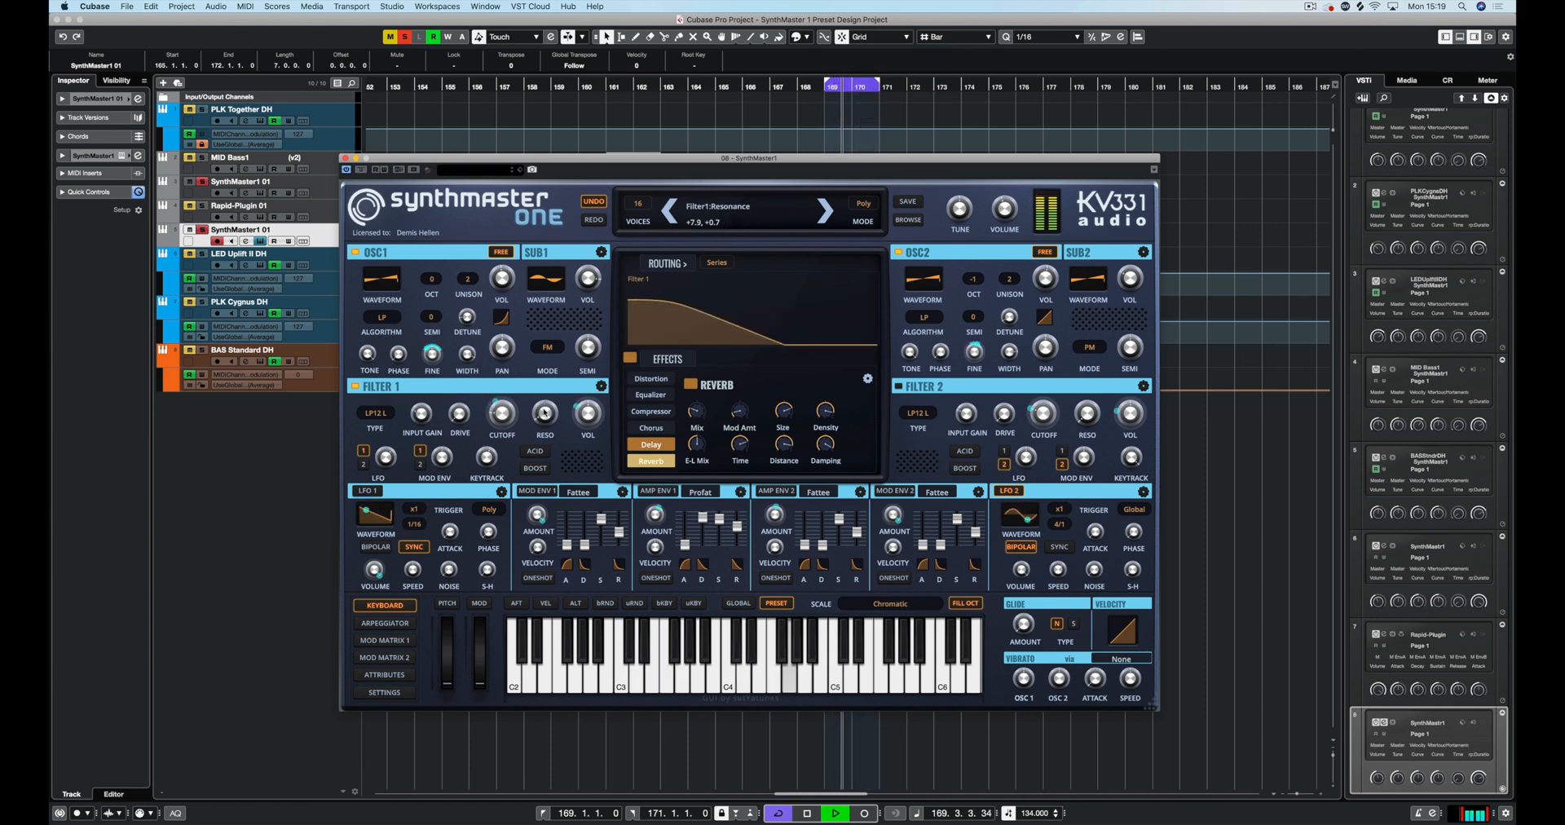
mouse_move(479, 664)
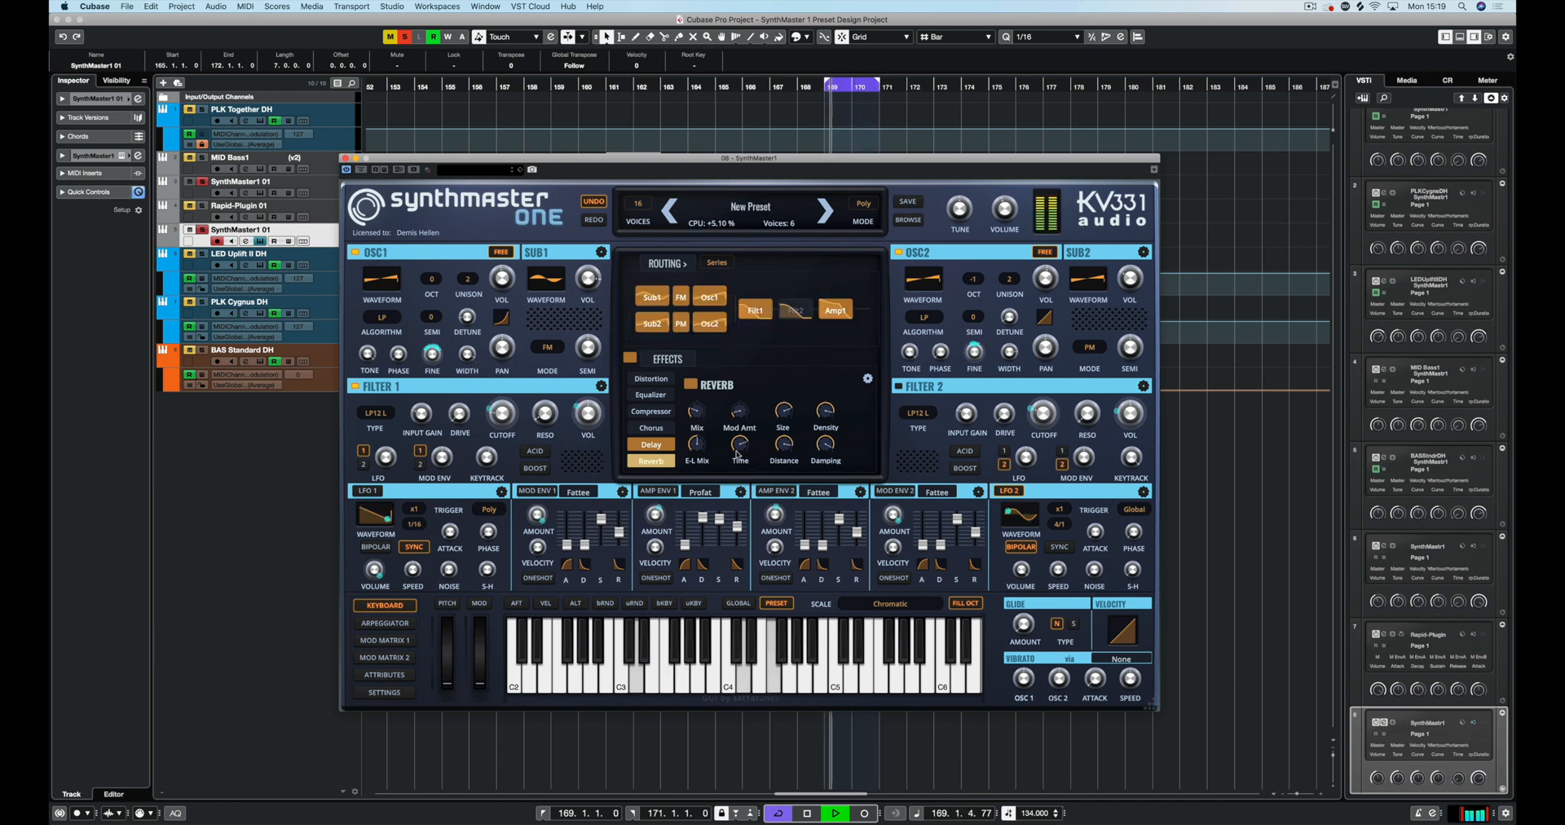
Replace Distortion with an enabled LoFi effect in insert 1, adjusting bits, S&H frequency and S&H interval and setting the mix to about 0.74
click(658, 381)
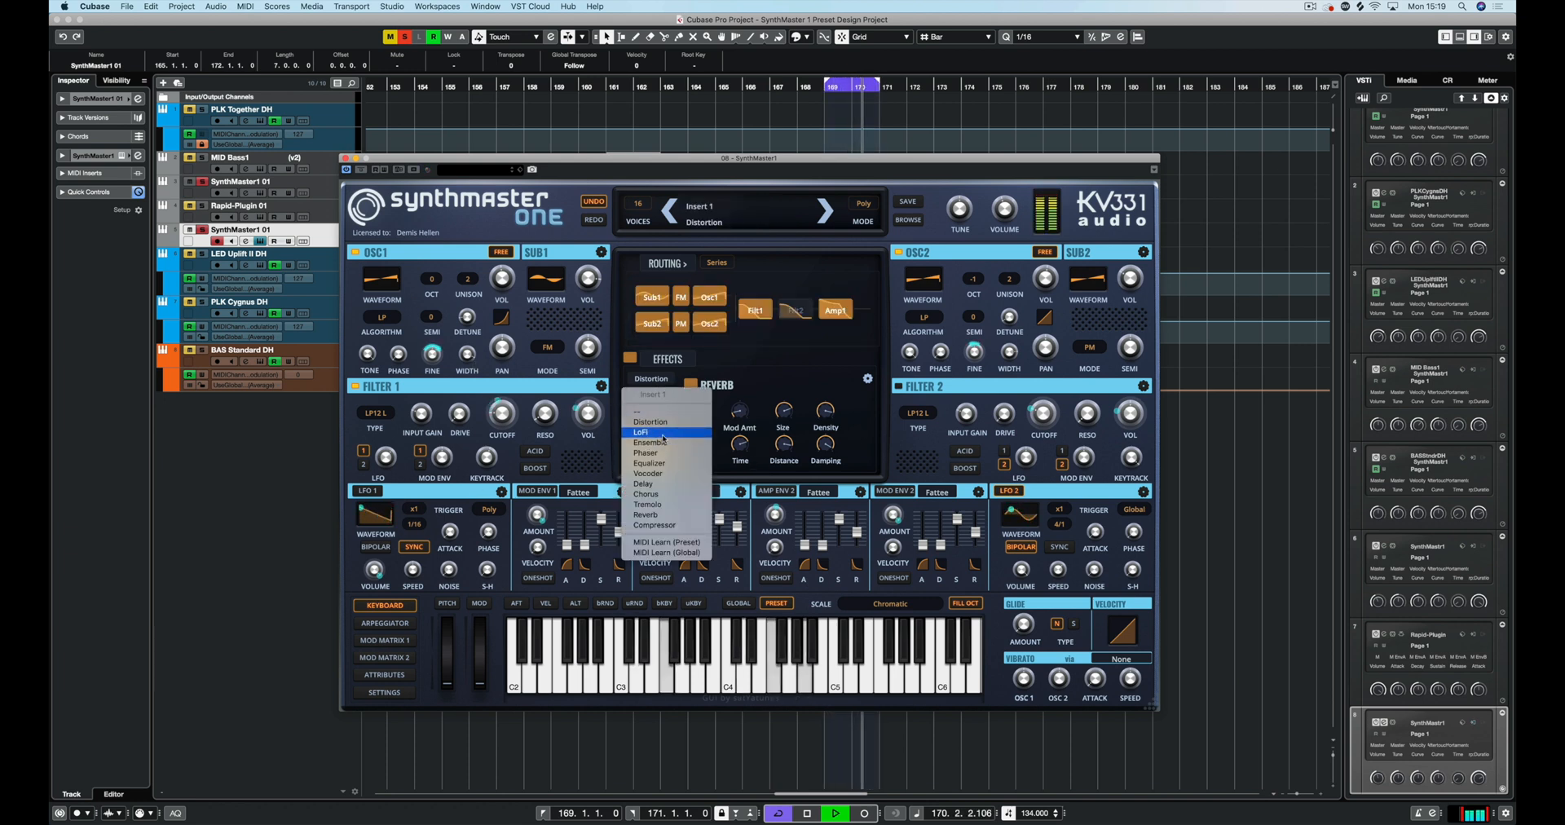
click(669, 433)
click(667, 380)
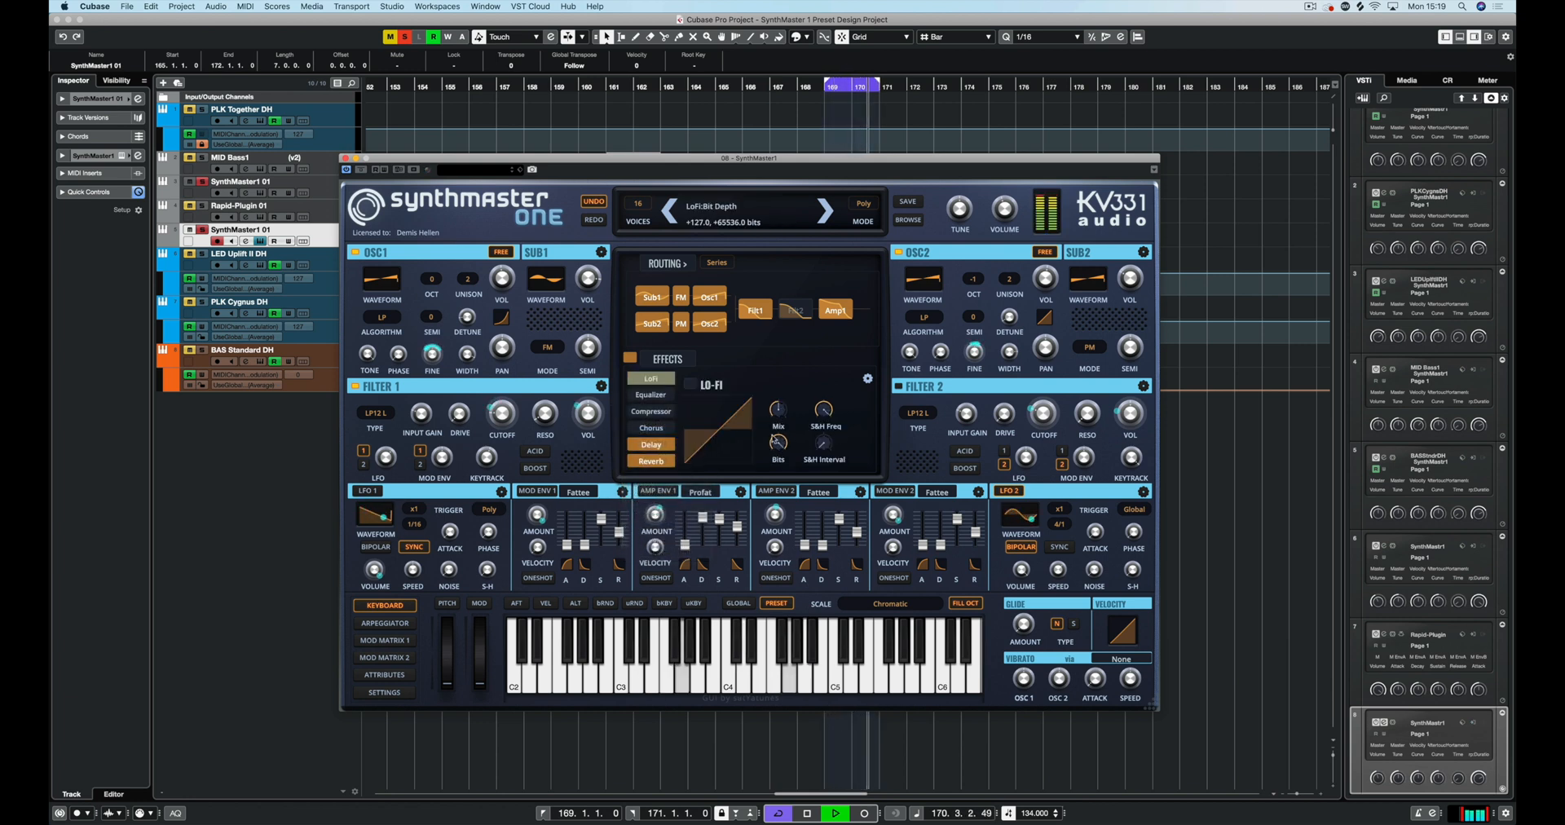
click(689, 384)
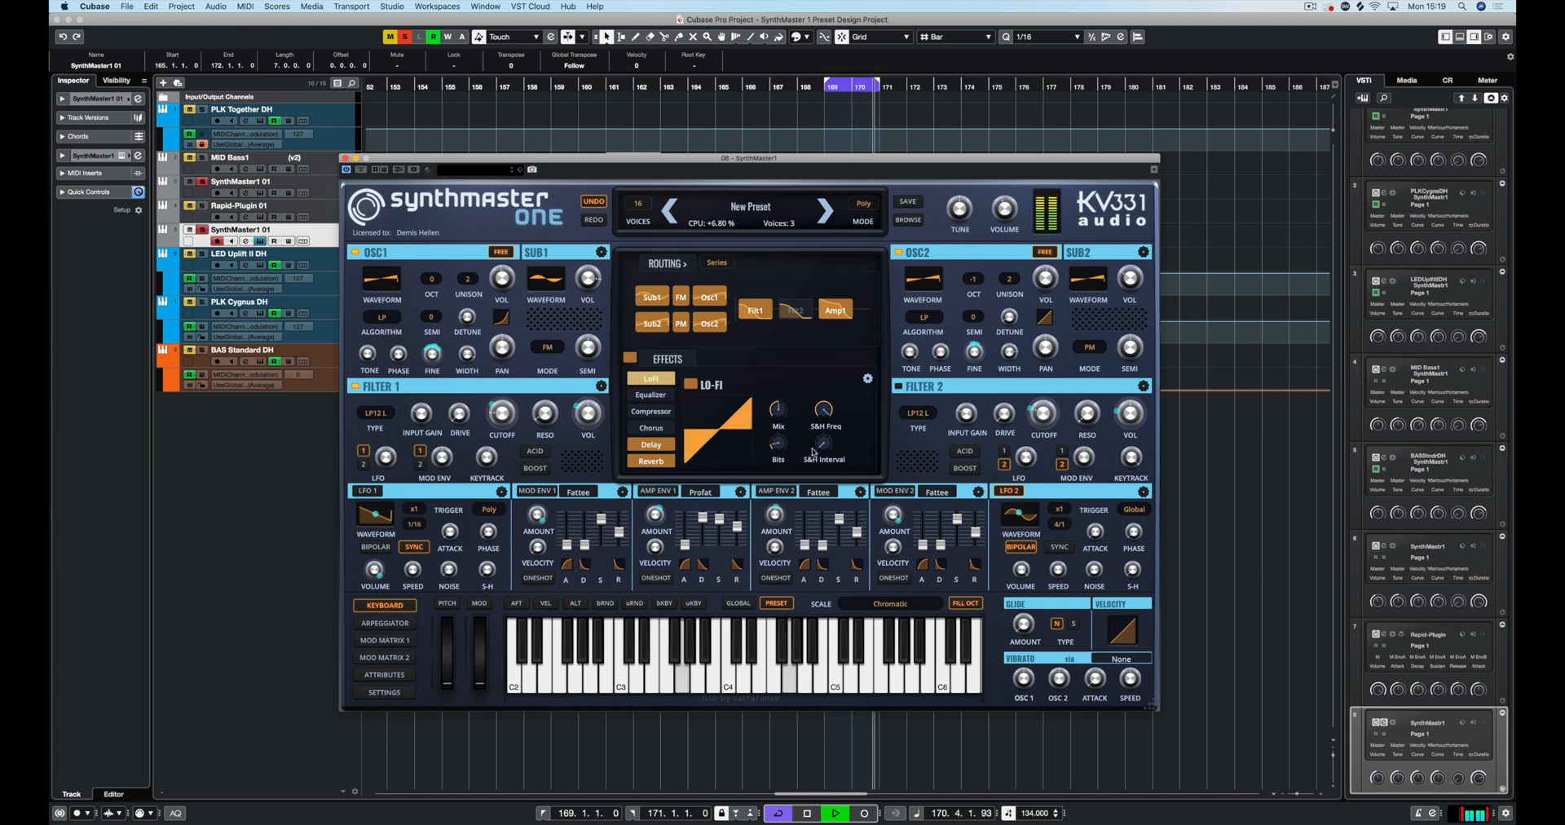
drag(822, 424, 823, 409)
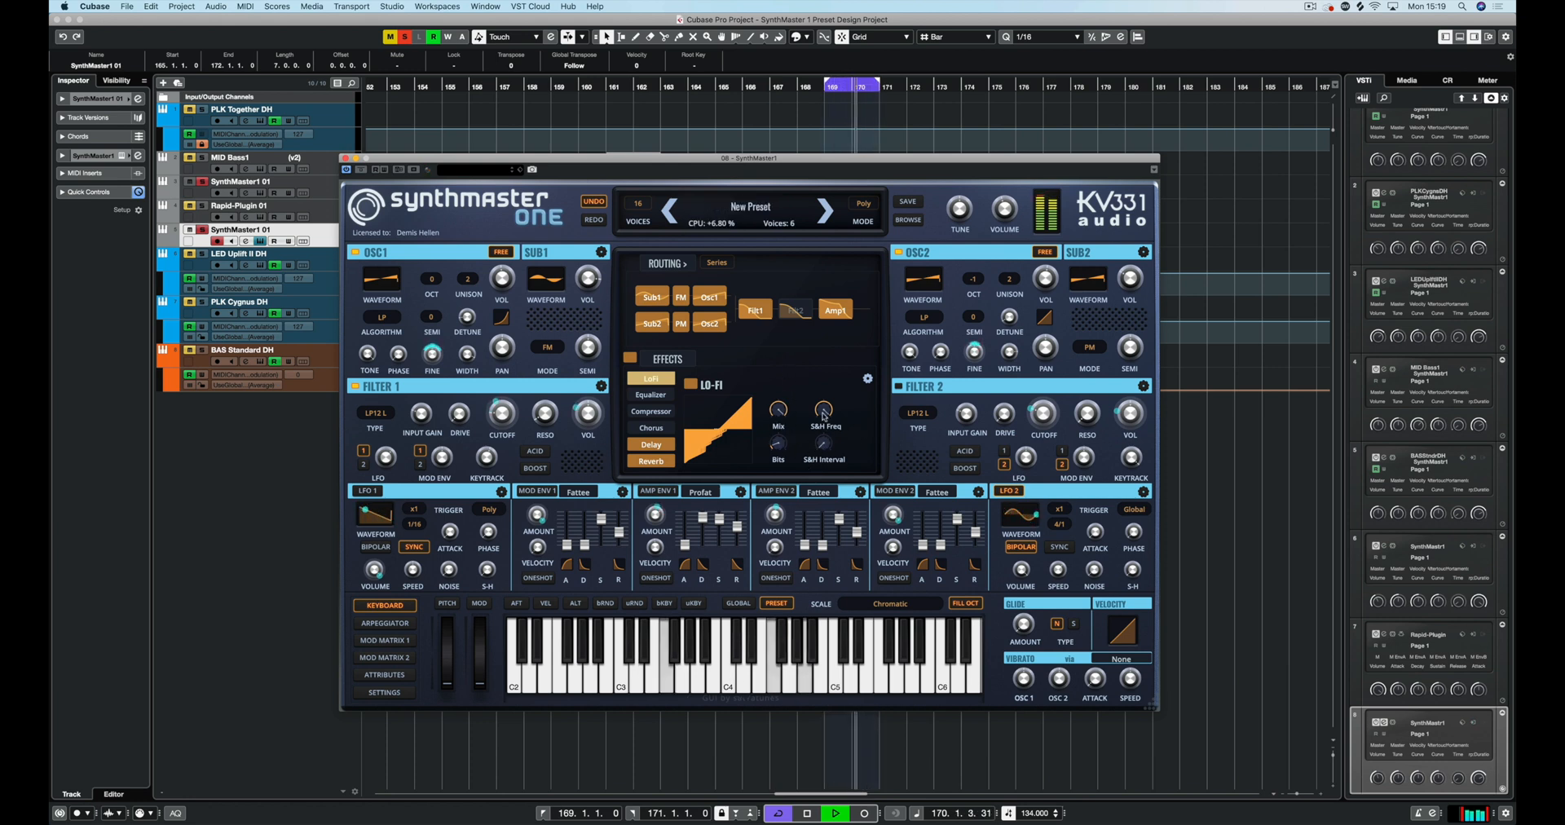
drag(823, 443, 826, 391)
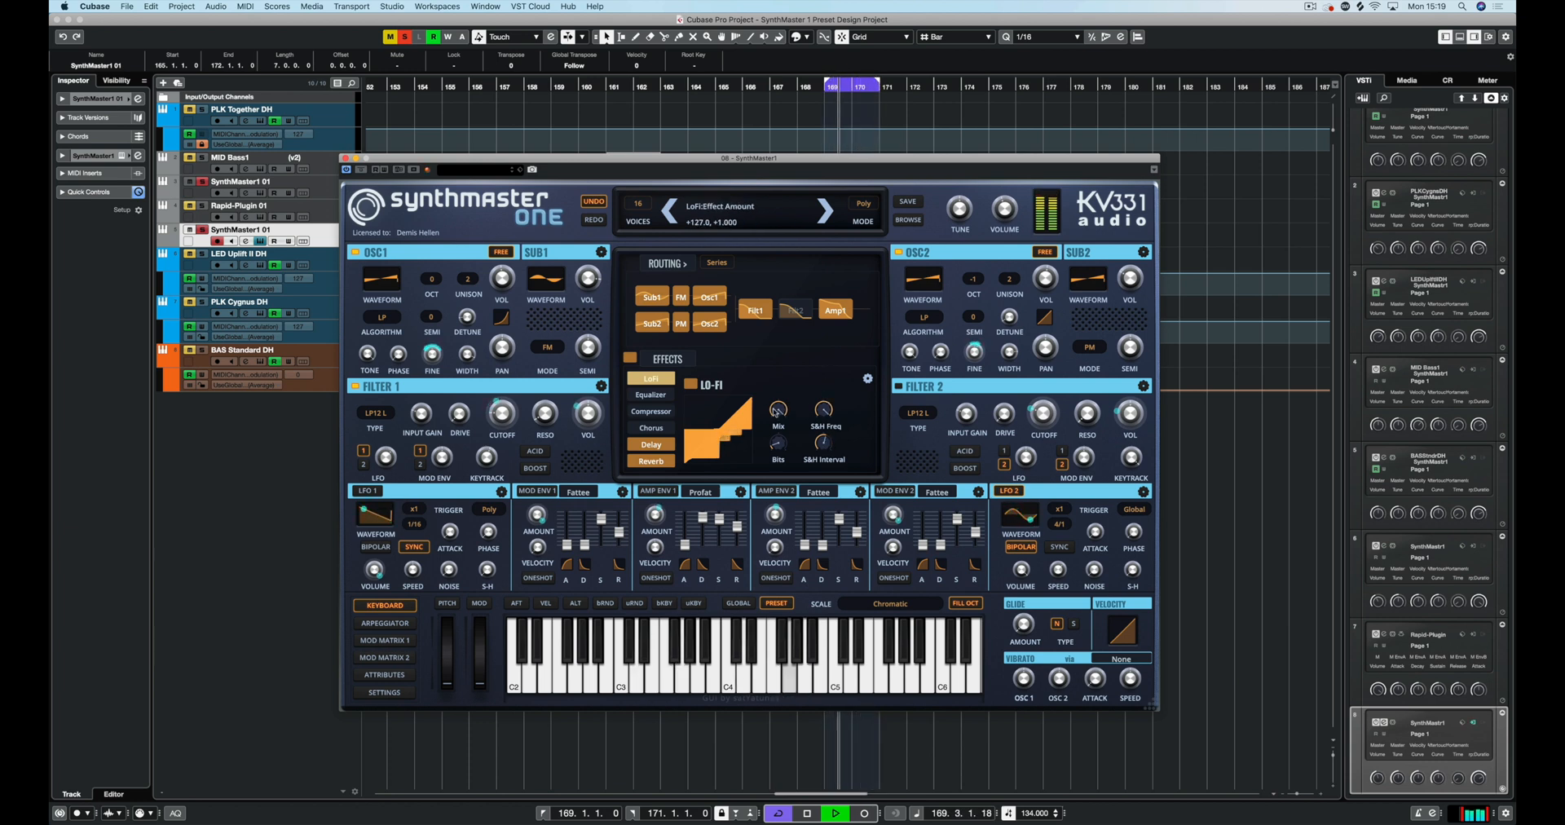
drag(776, 425, 779, 406)
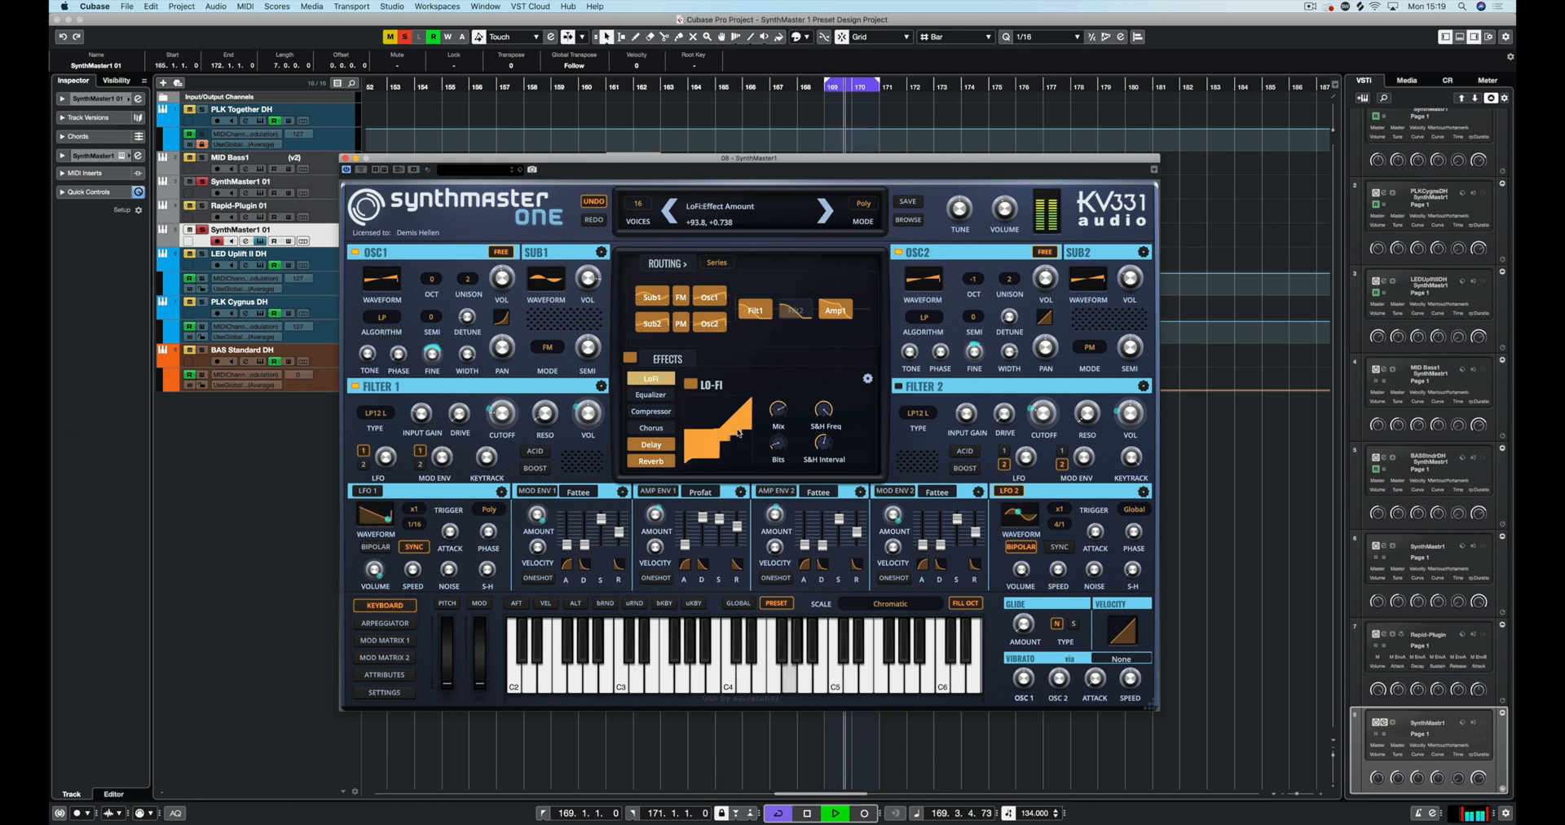
Enable the Equalizer in insert 2 with its high-pass filter and raise the high-pass frequency
click(659, 396)
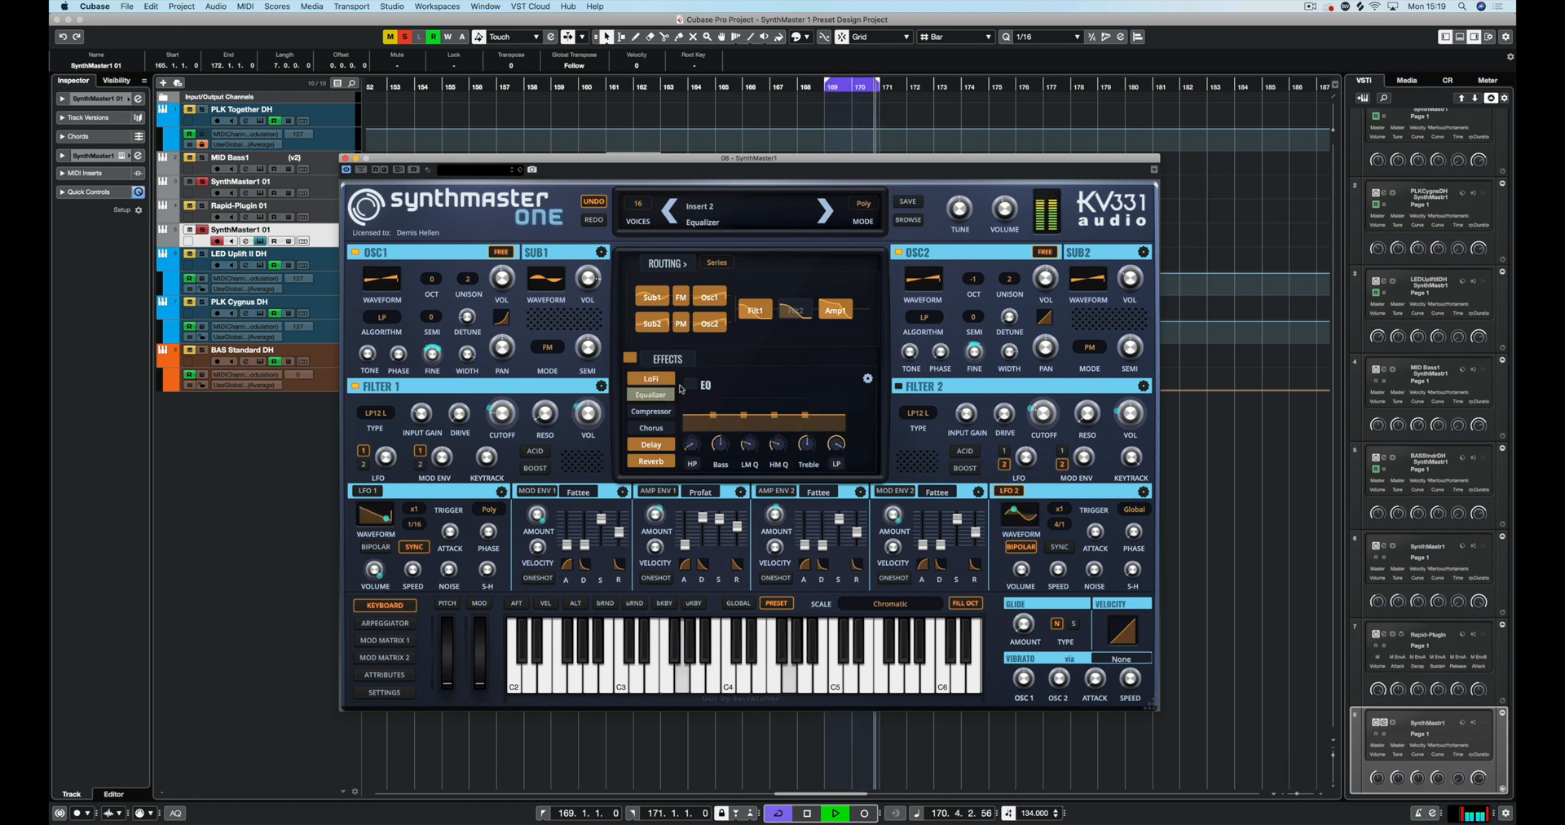
click(691, 385)
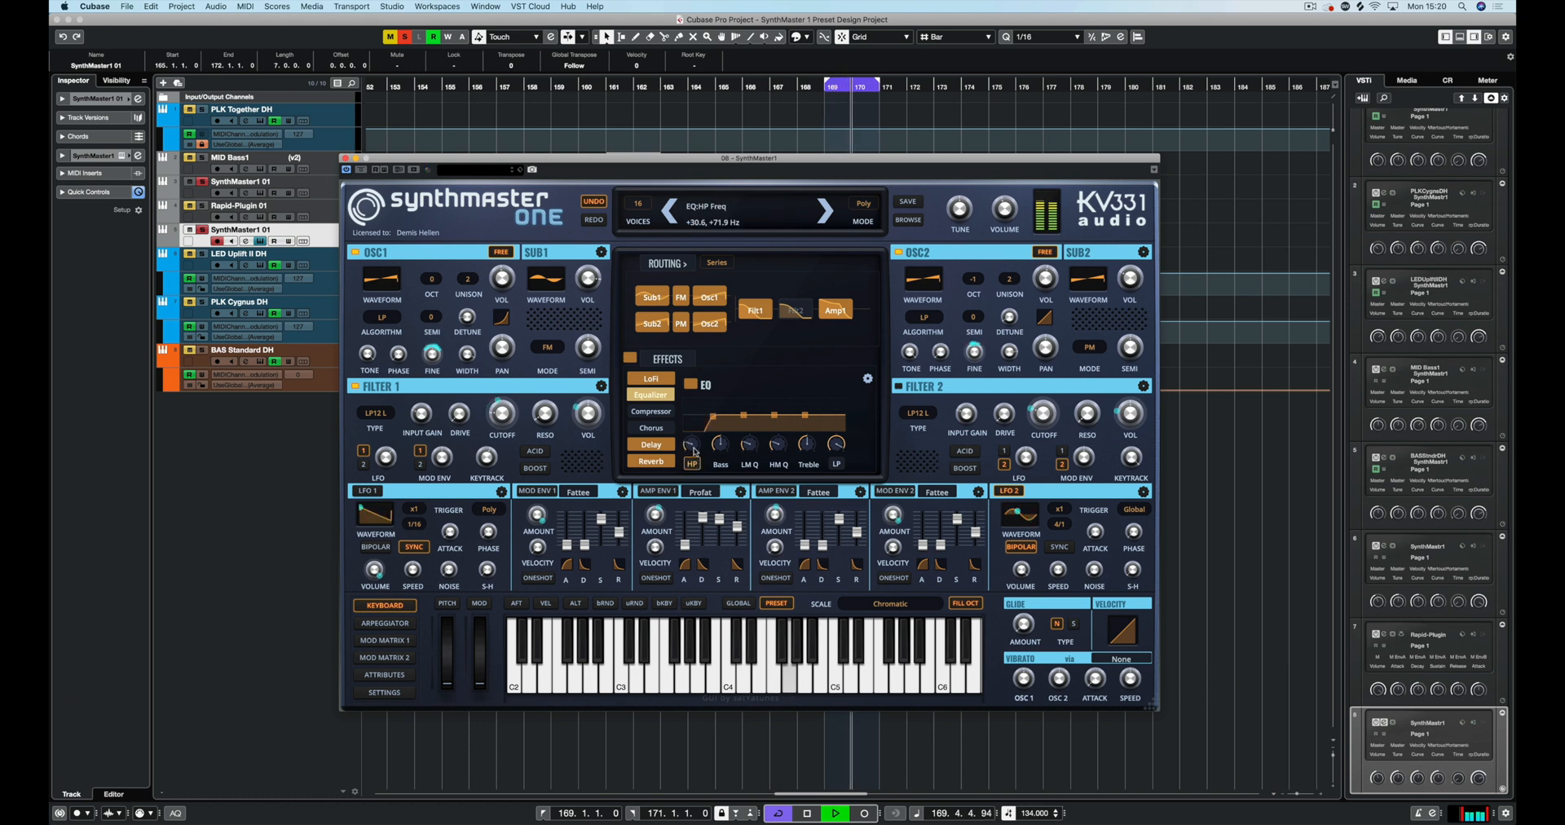
drag(694, 450, 695, 445)
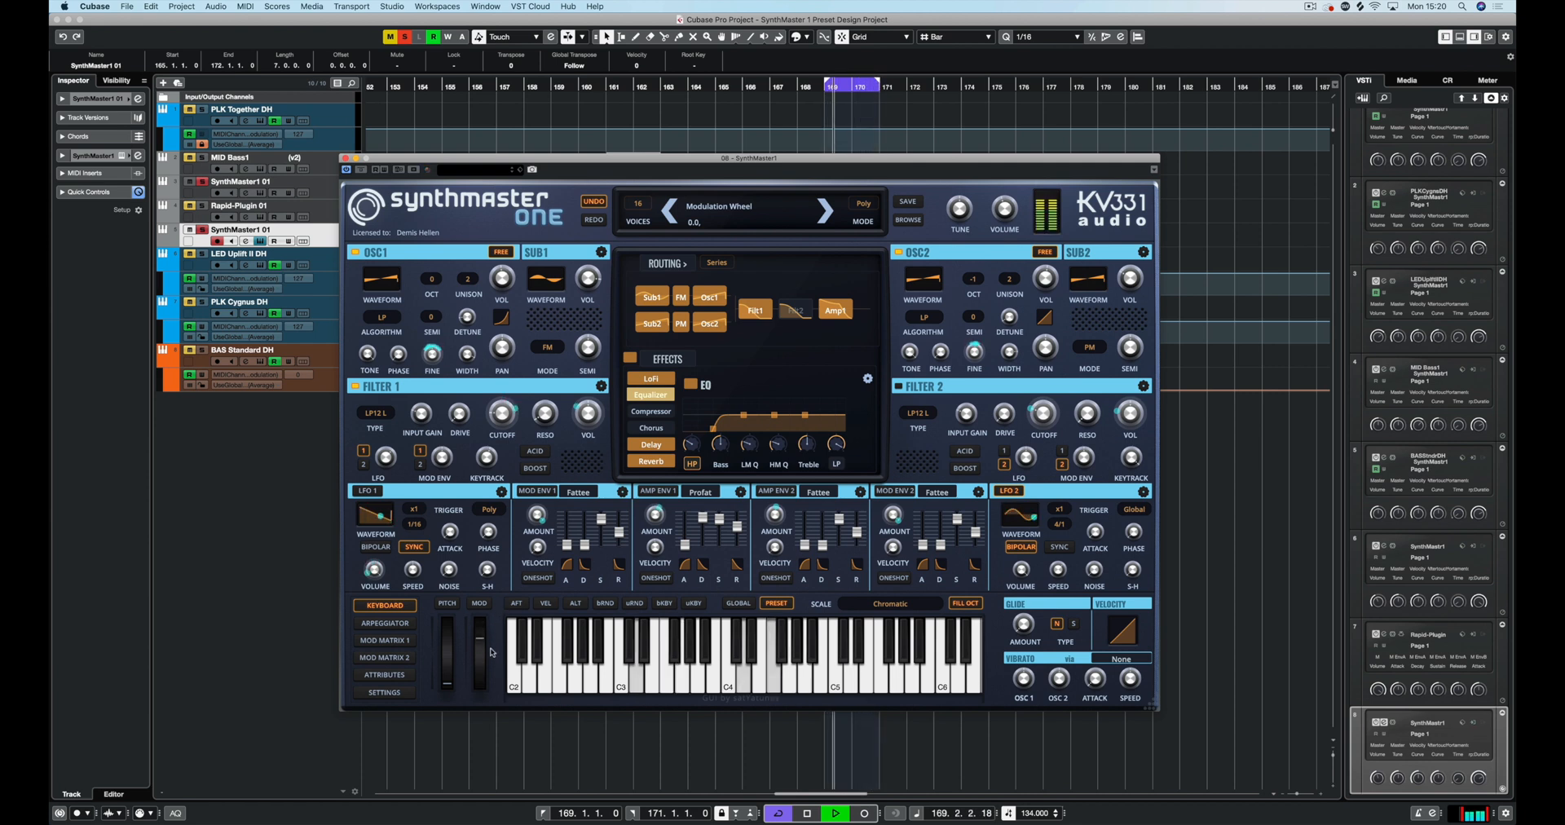
Compare the sound with LoFi bypassed and enabled, lower its mix to about 0.39 and stop playback
click(651, 379)
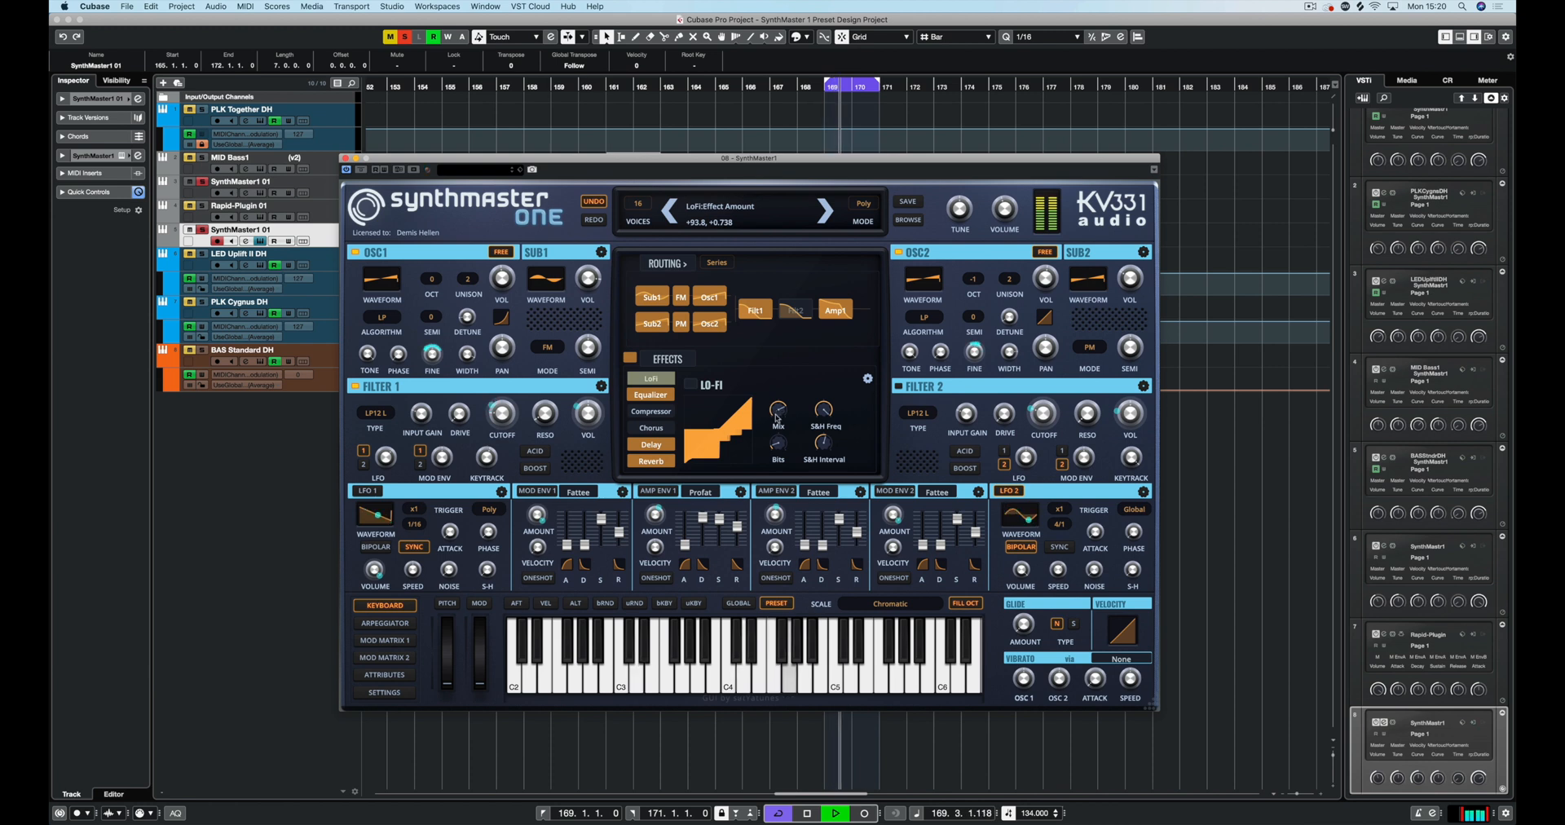
click(691, 384)
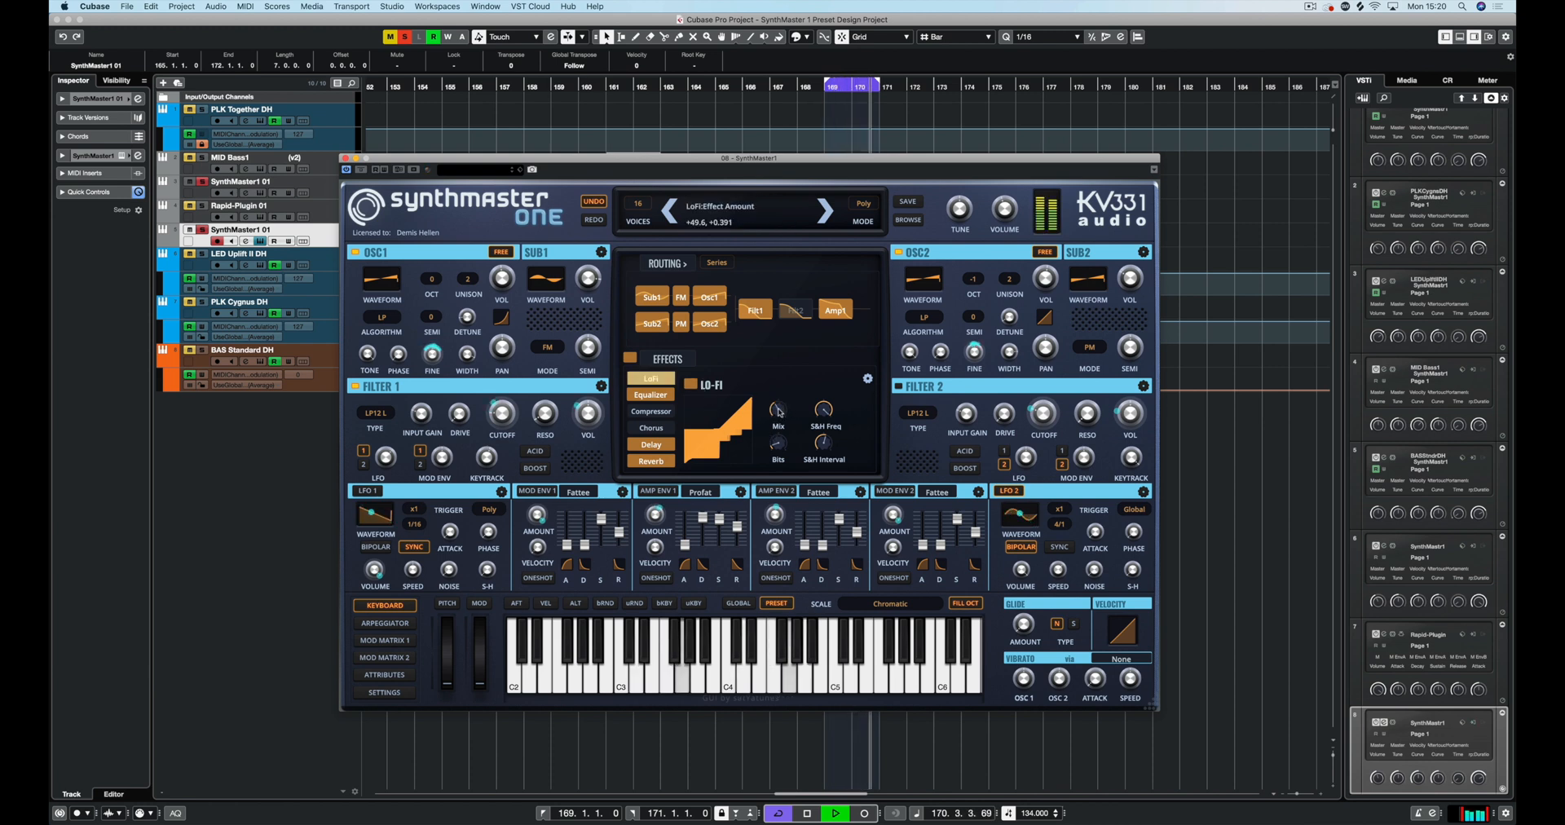
drag(778, 409, 778, 413)
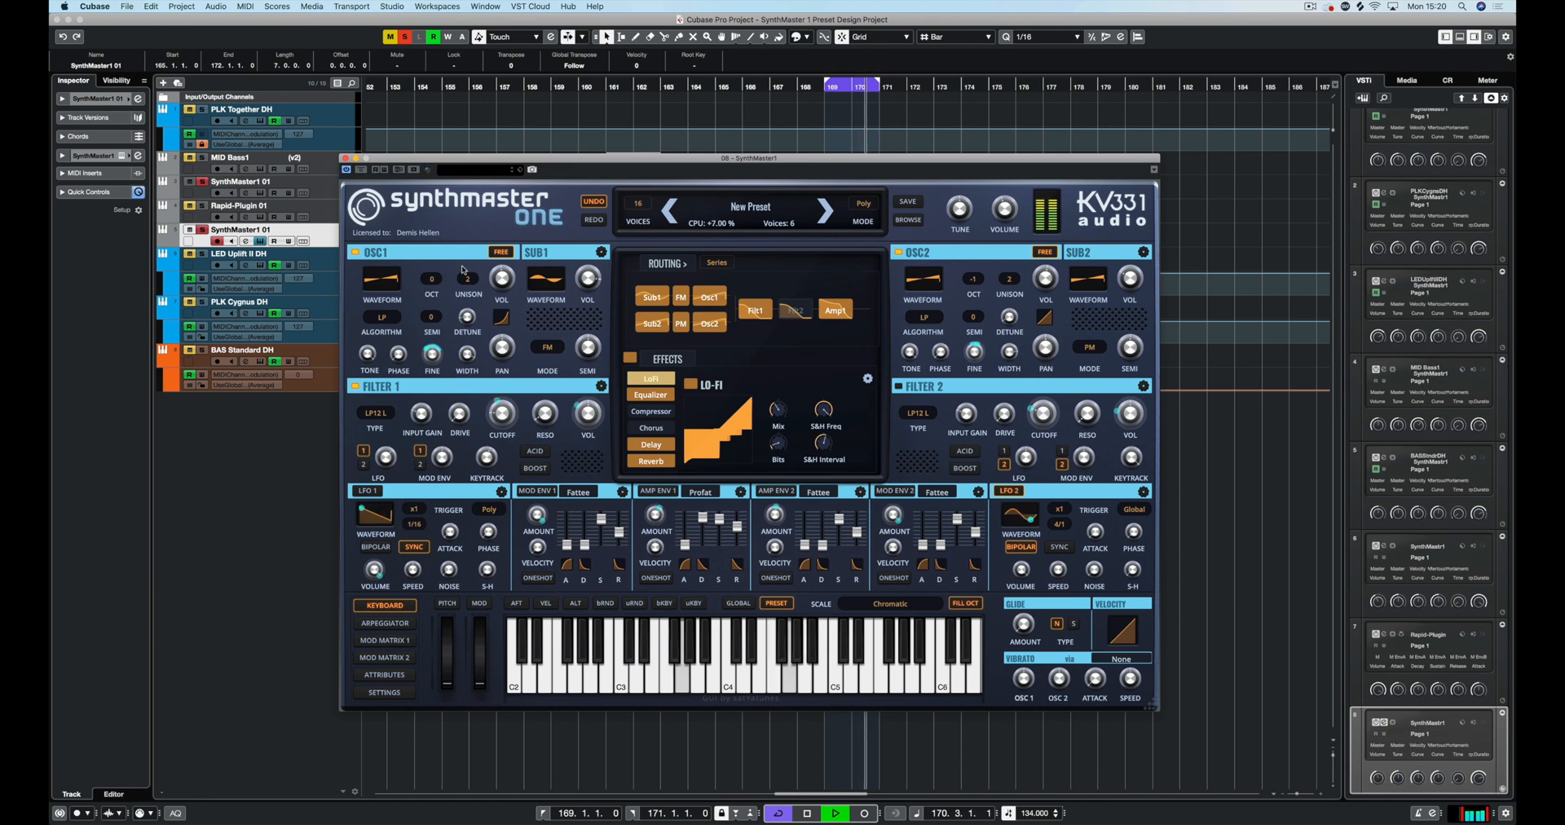
key(space)
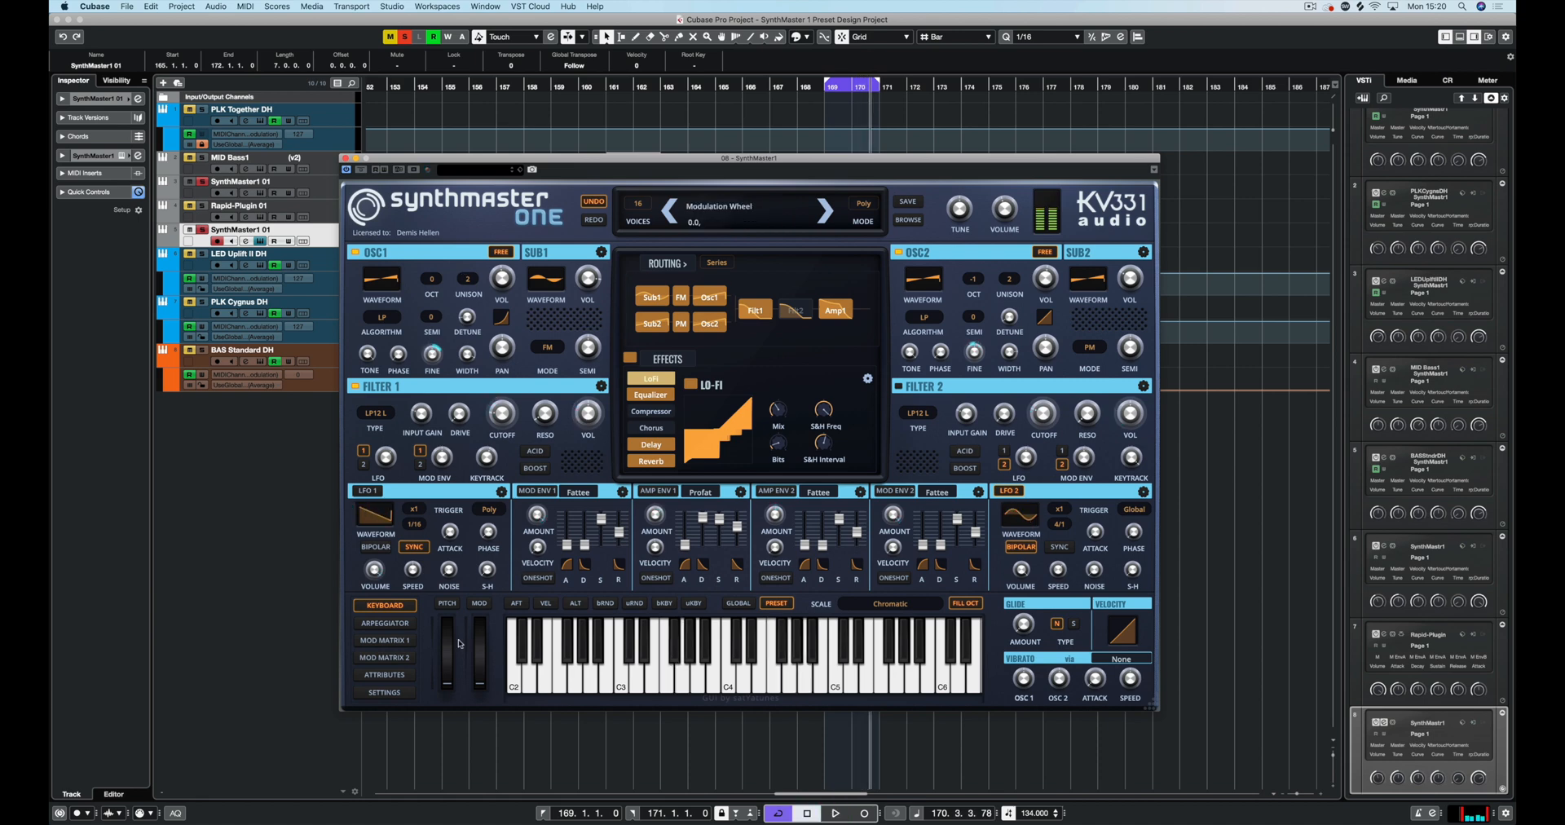
Set the source of slot 03 in the first modulation matrix to Velocity and play the loop with the keyboard shown
click(381, 641)
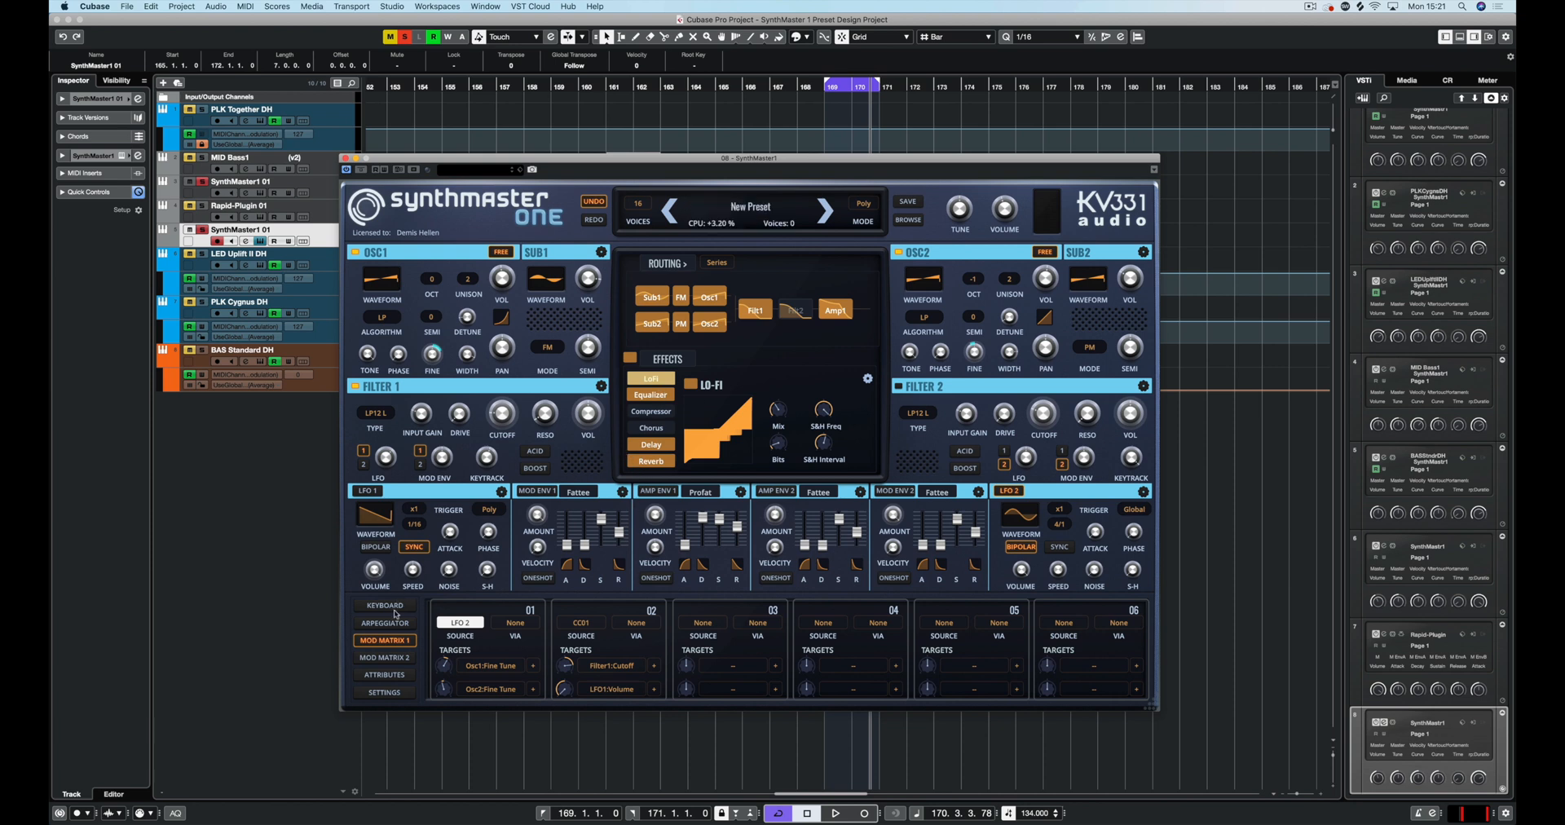
click(703, 623)
mouse_move(734, 543)
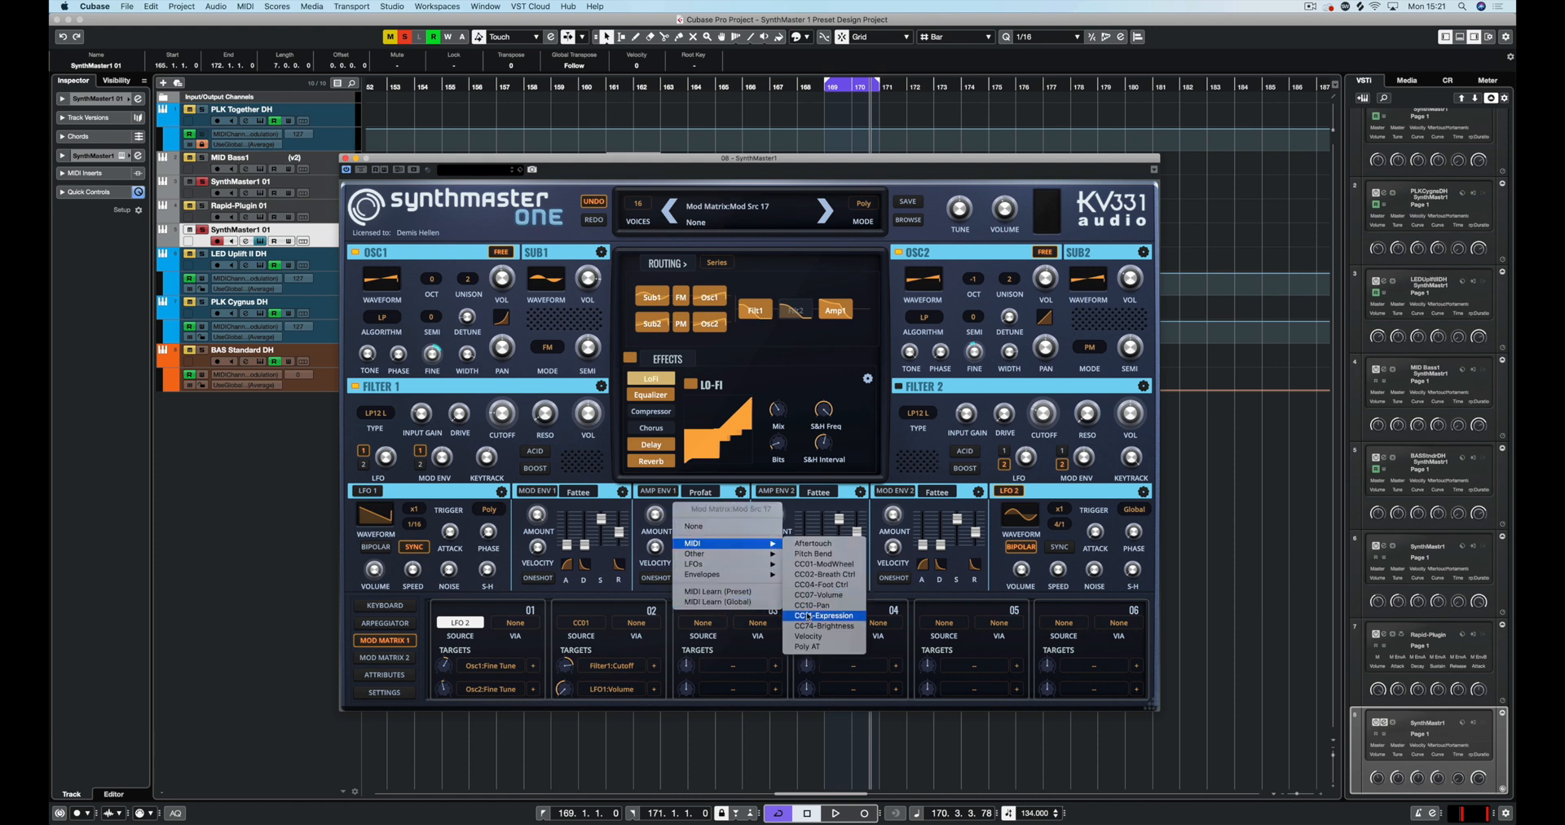
click(806, 637)
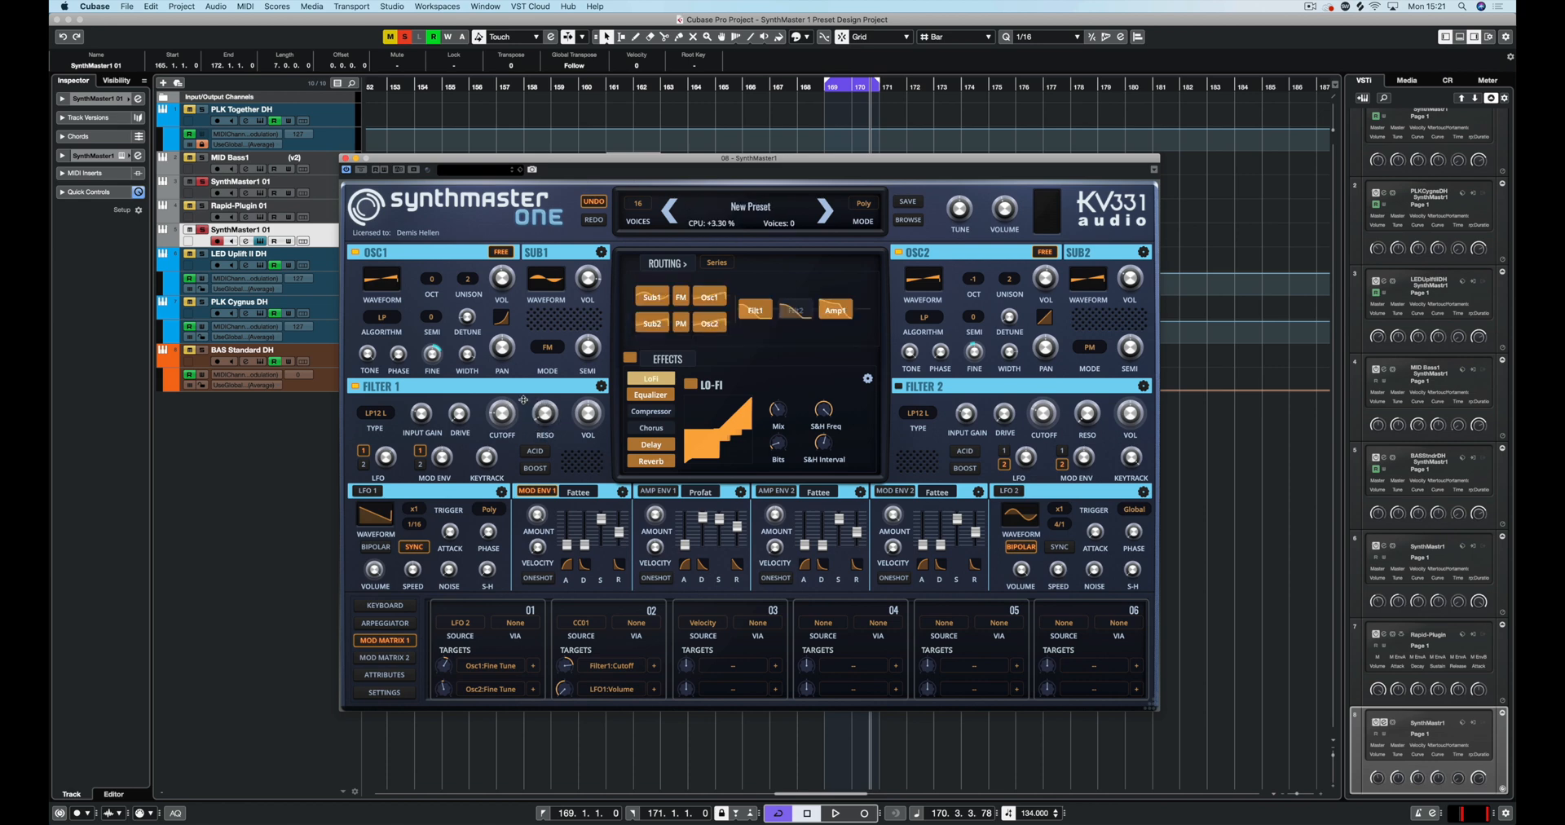
click(397, 607)
key(space)
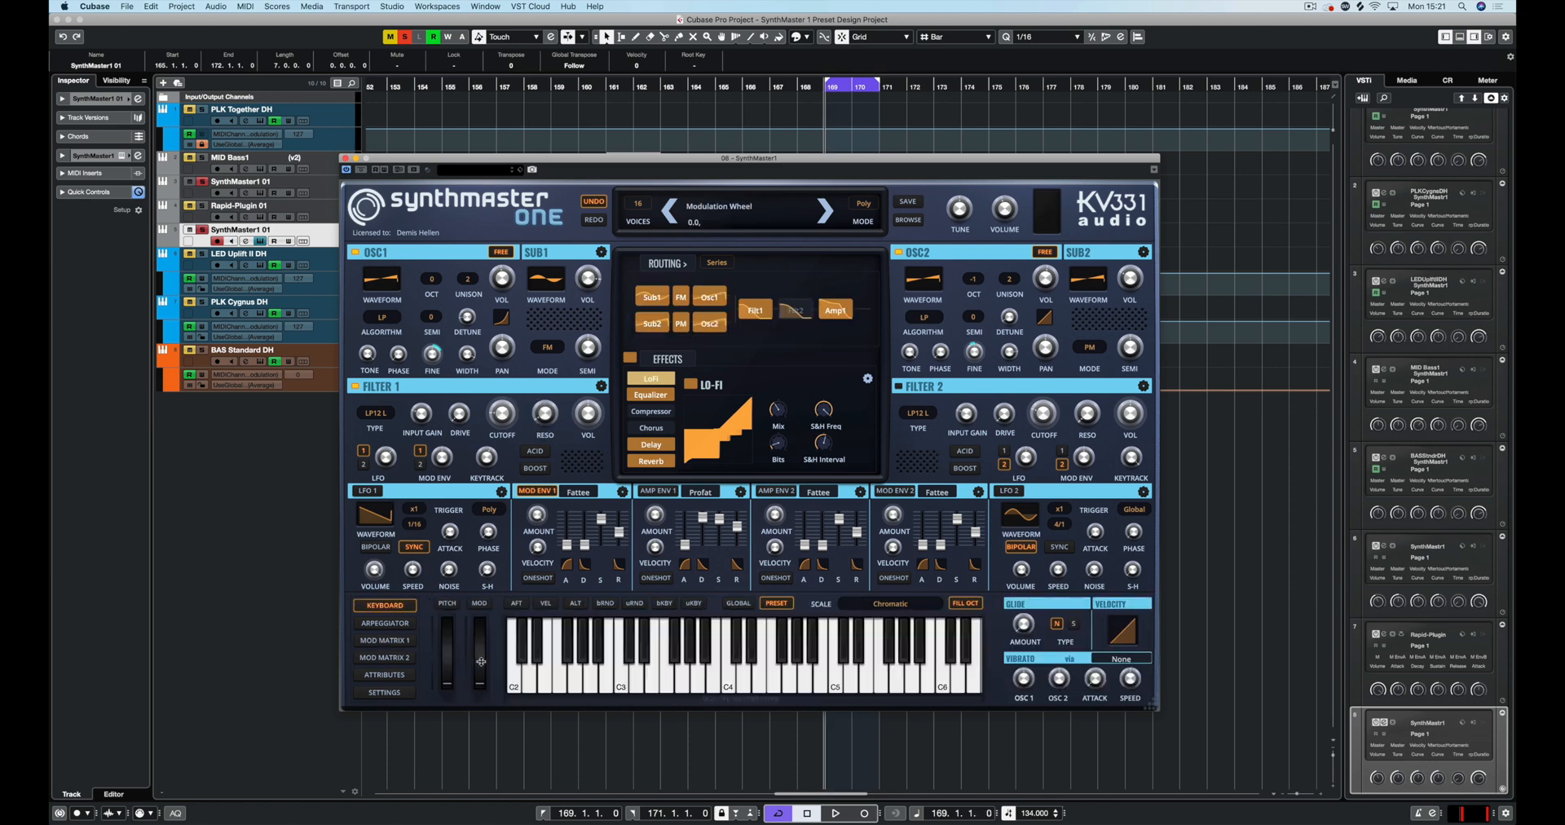
Assign Filter1:Cutoff as the first target of the Velocity slot and adjust the filter cutoff and modulation amount
click(384, 640)
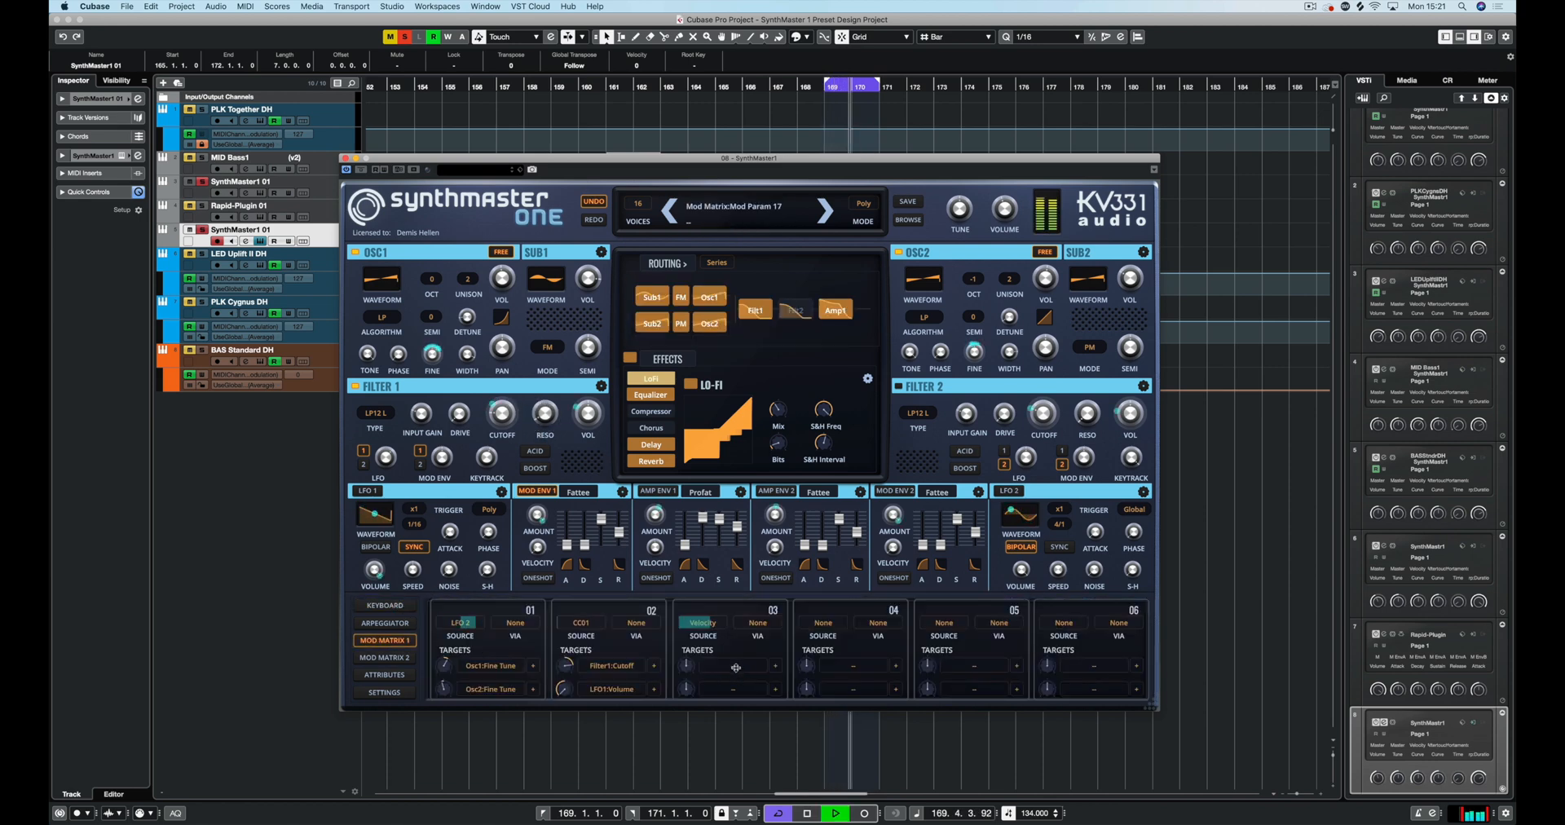
mouse_move(502, 415)
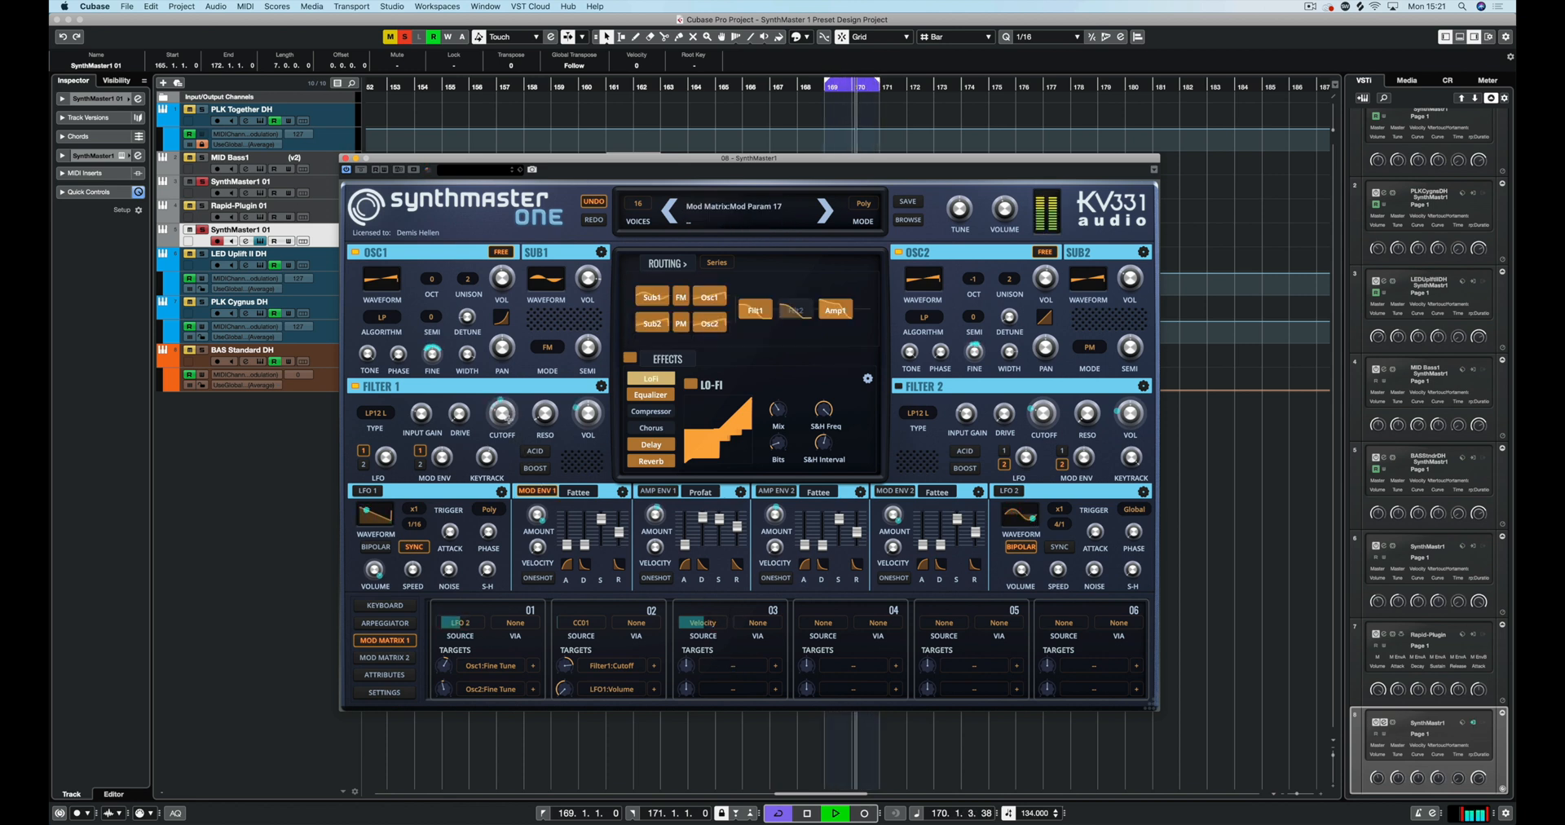
drag(507, 418, 505, 417)
drag(686, 665, 685, 674)
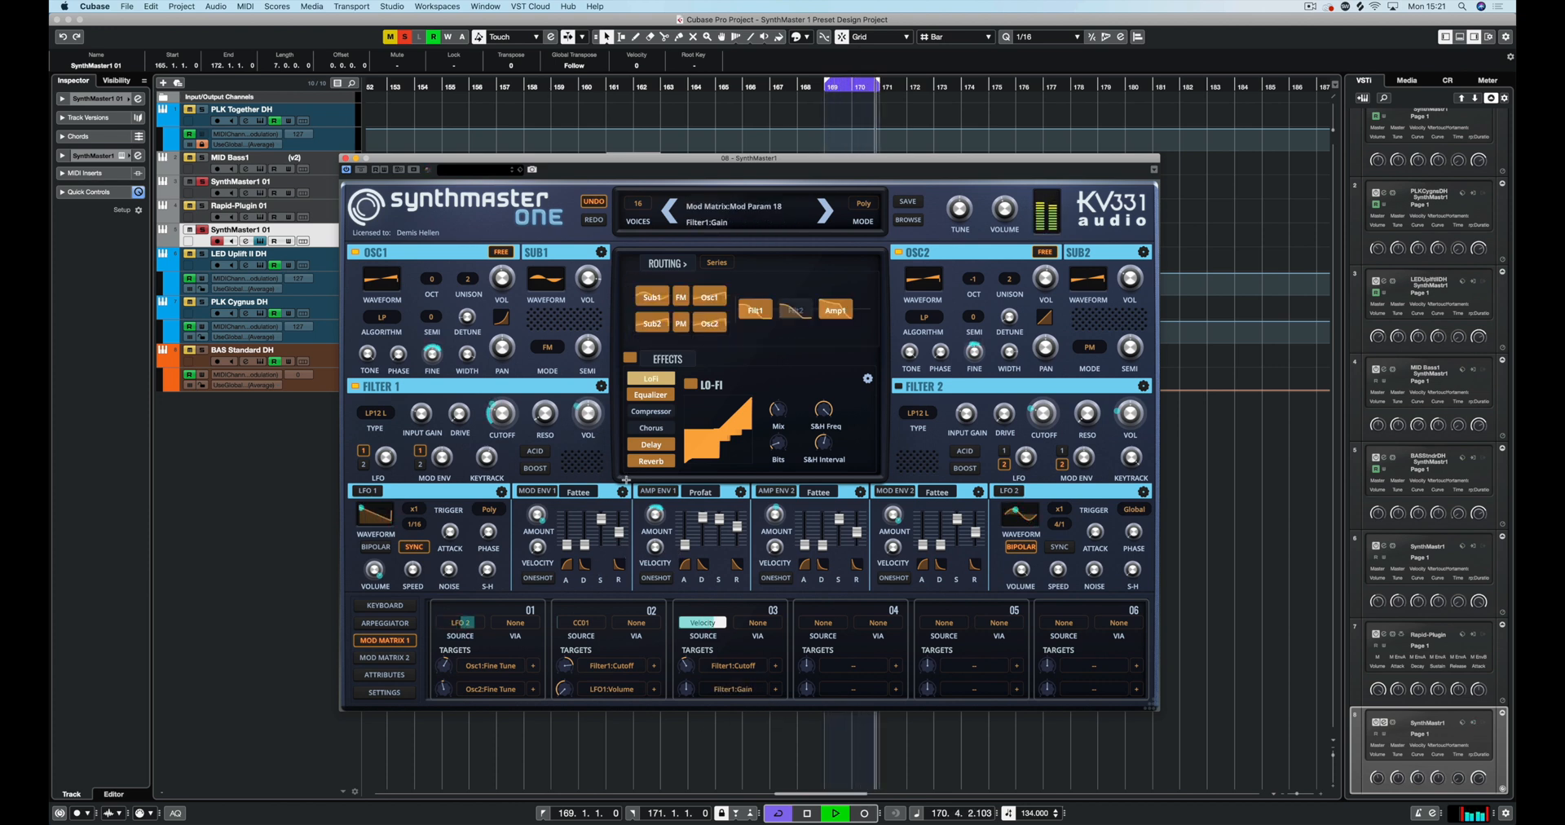
Try Filter1:Gain as the Velocity slot's second target with an amount of about 92.7, and clear that target
click(733, 689)
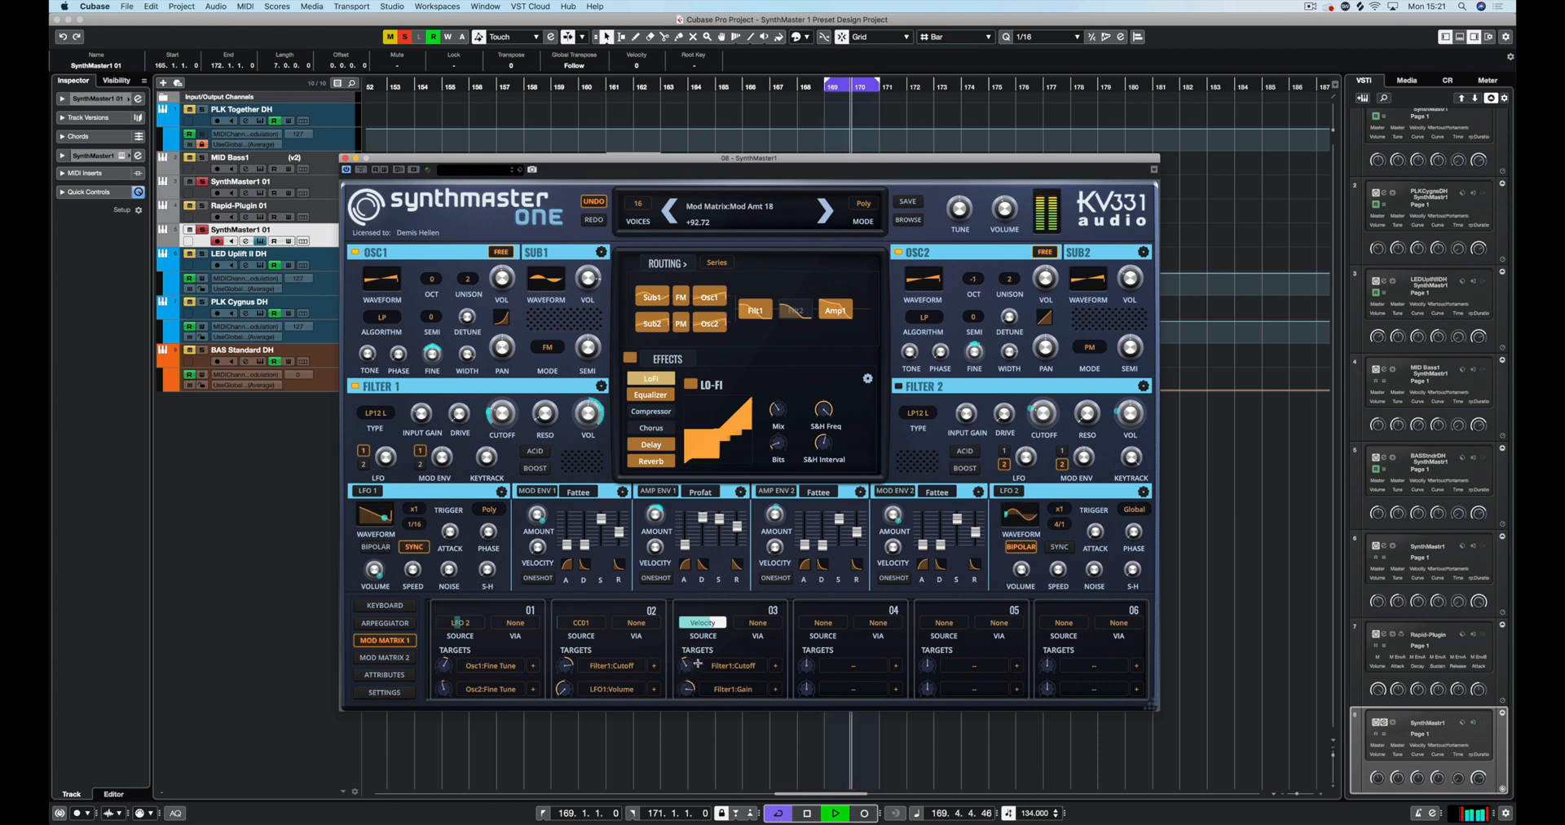
drag(698, 664, 700, 684)
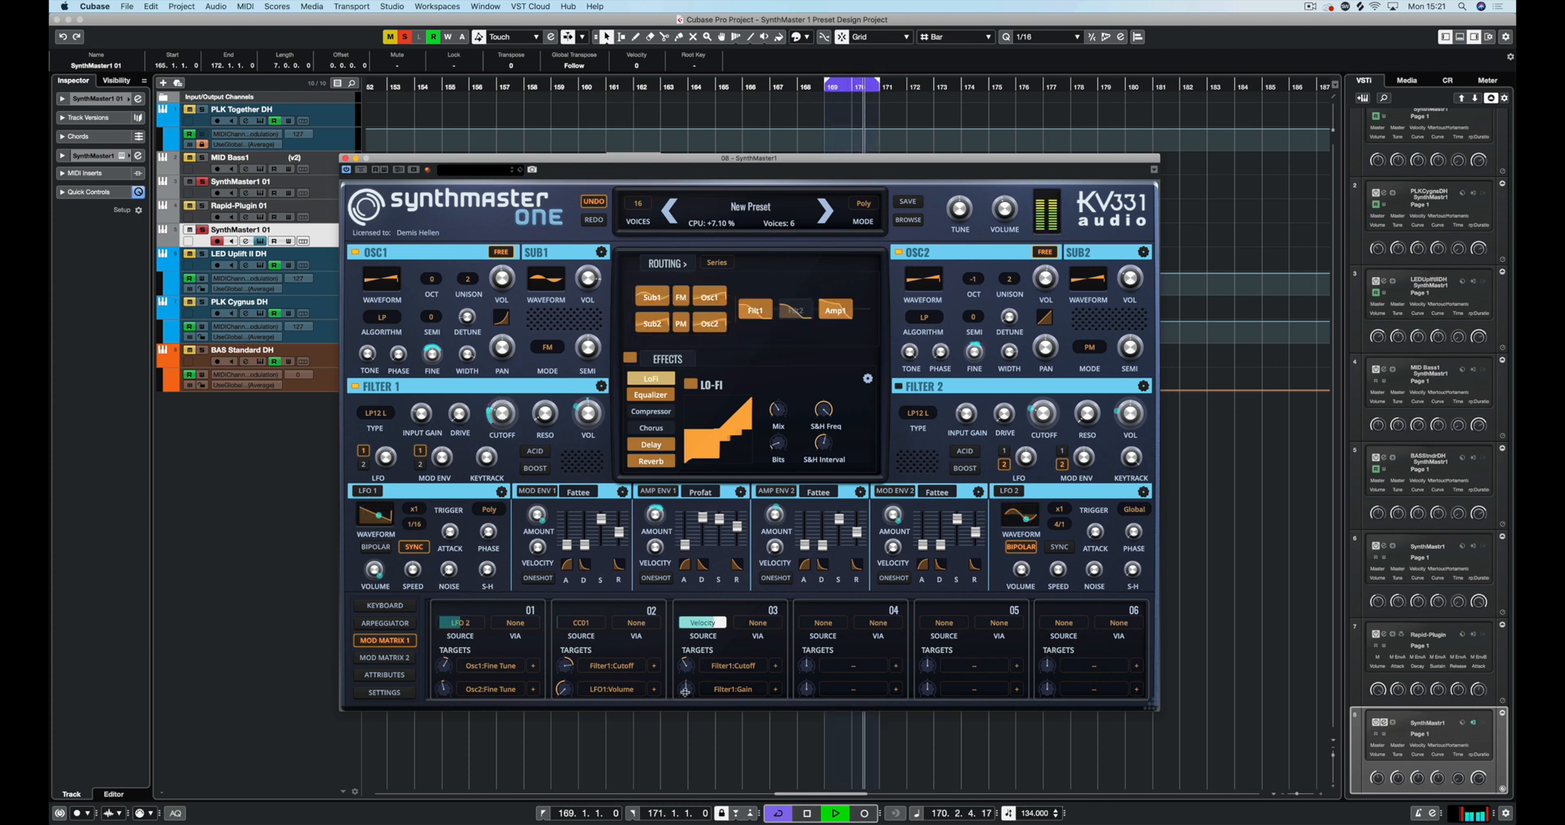
click(733, 689)
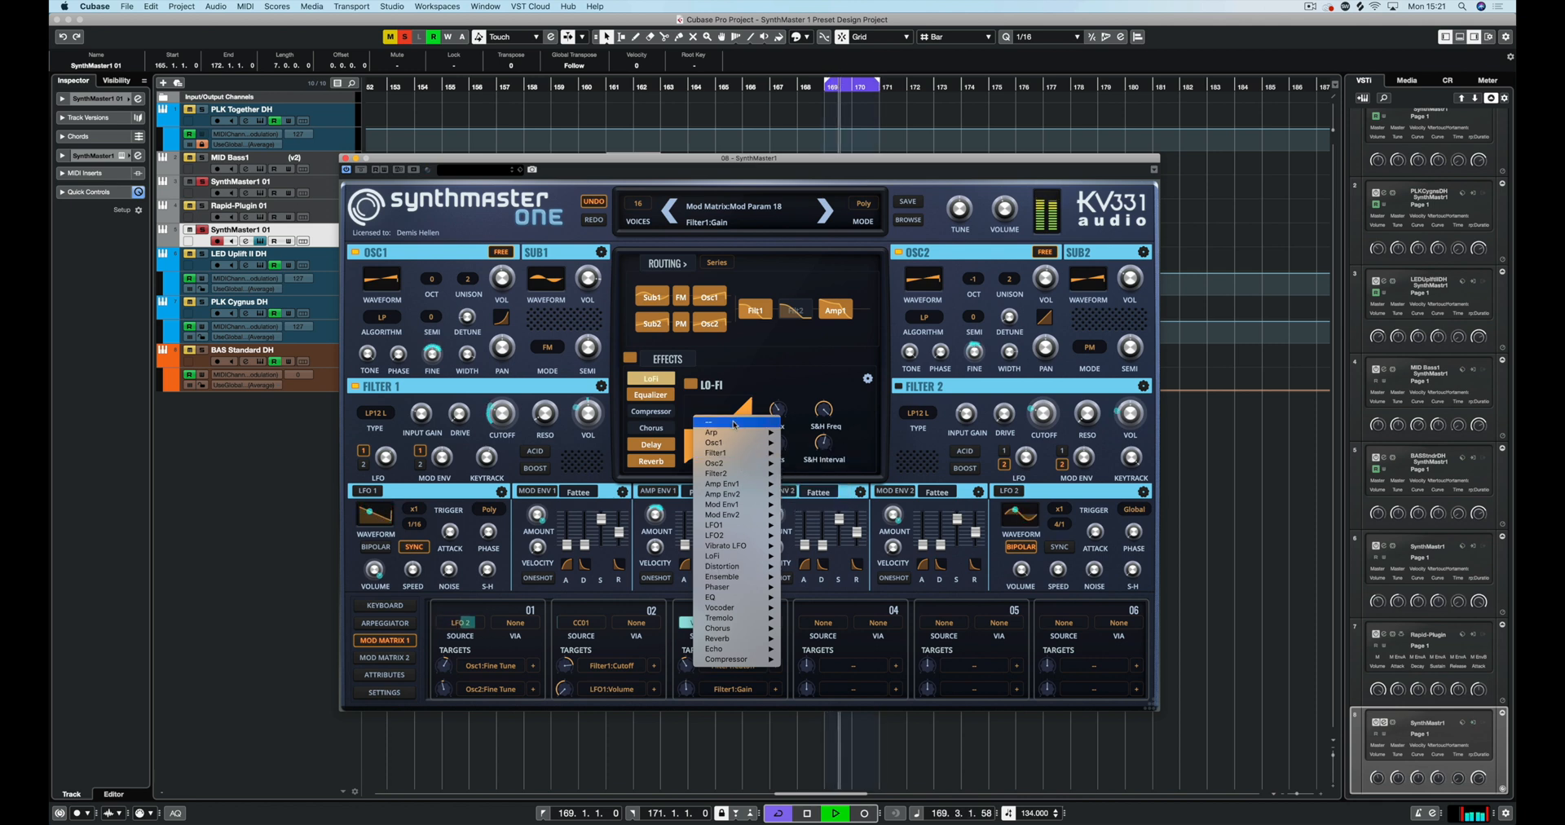
click(734, 423)
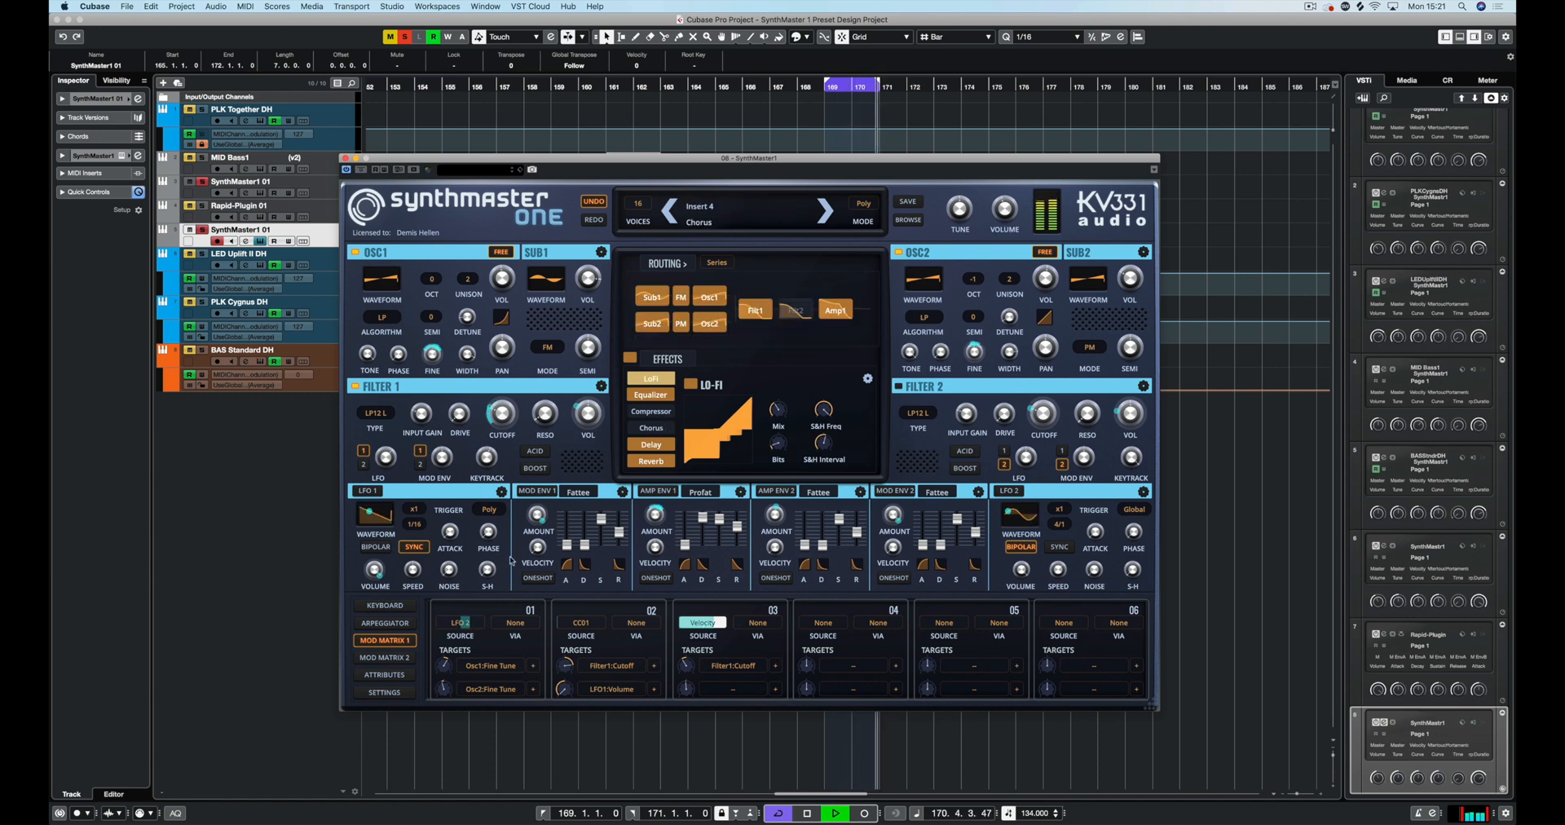
Check the modulation wheel in the keyboard view and show the Reverb settings alongside the first modulation matrix
click(386, 606)
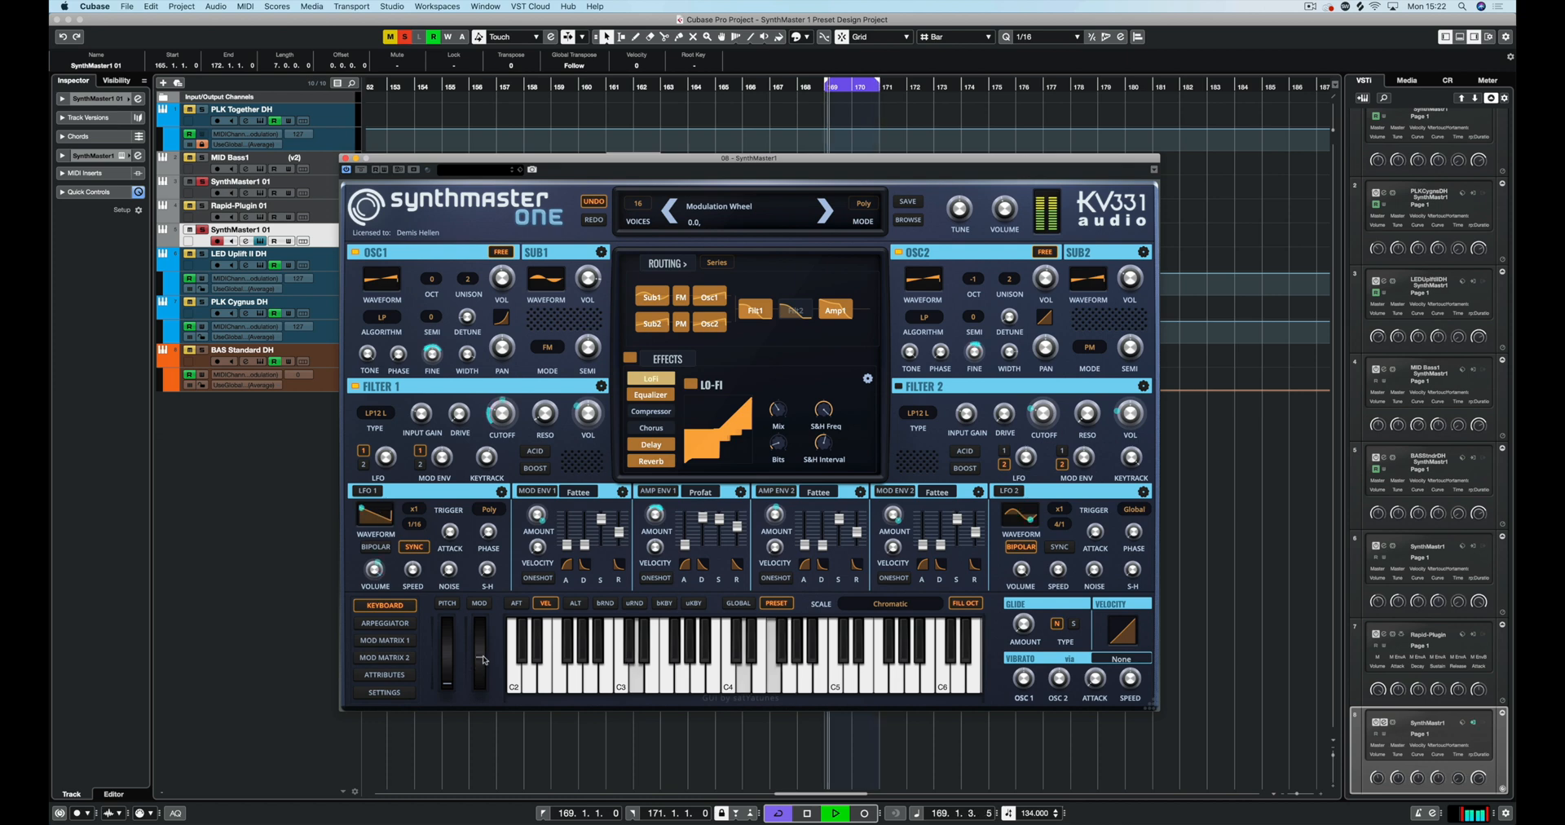
click(383, 641)
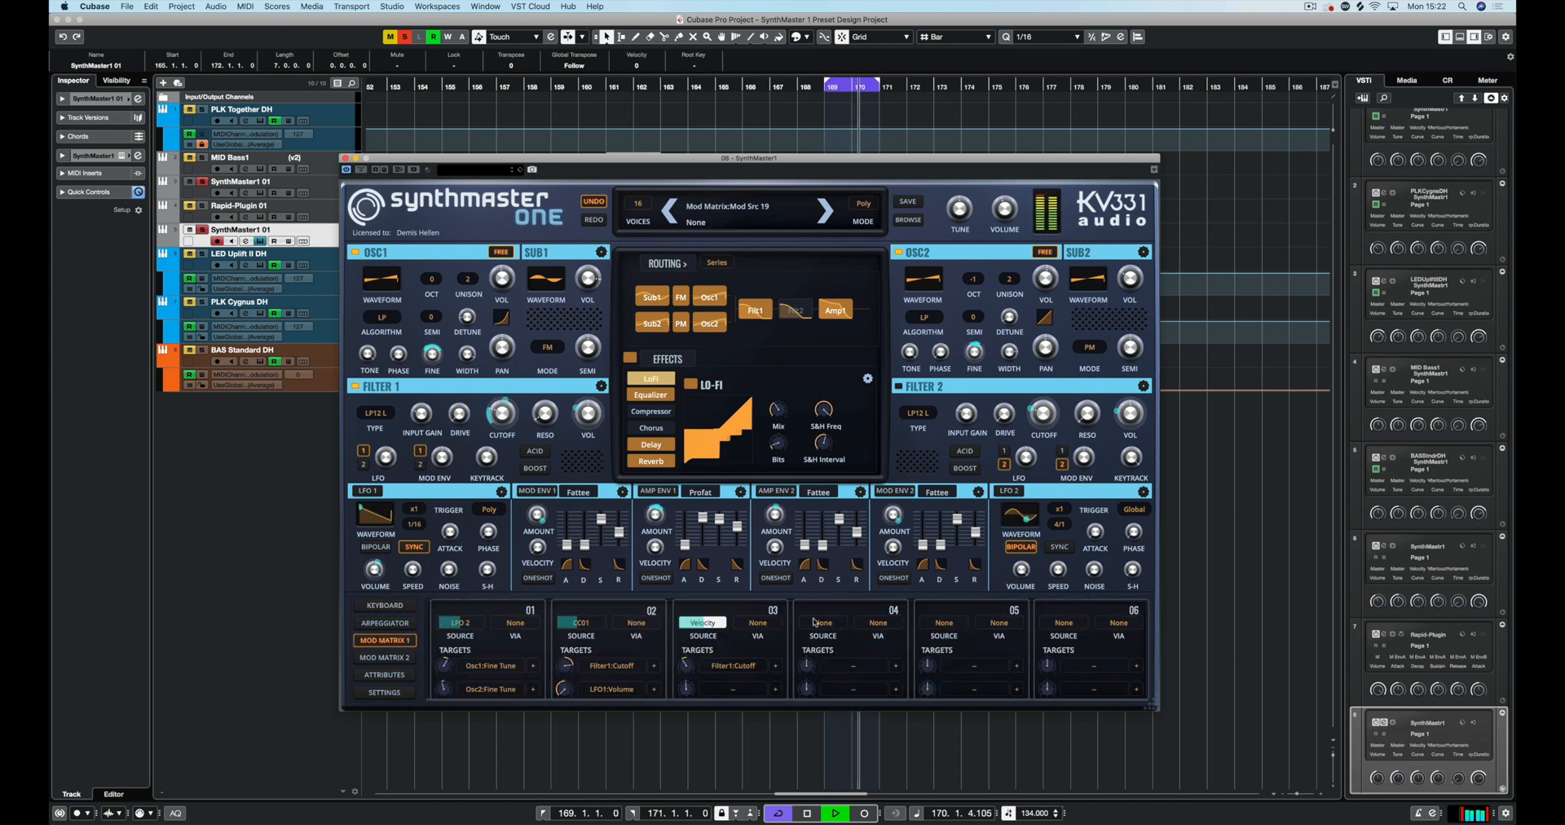
click(651, 461)
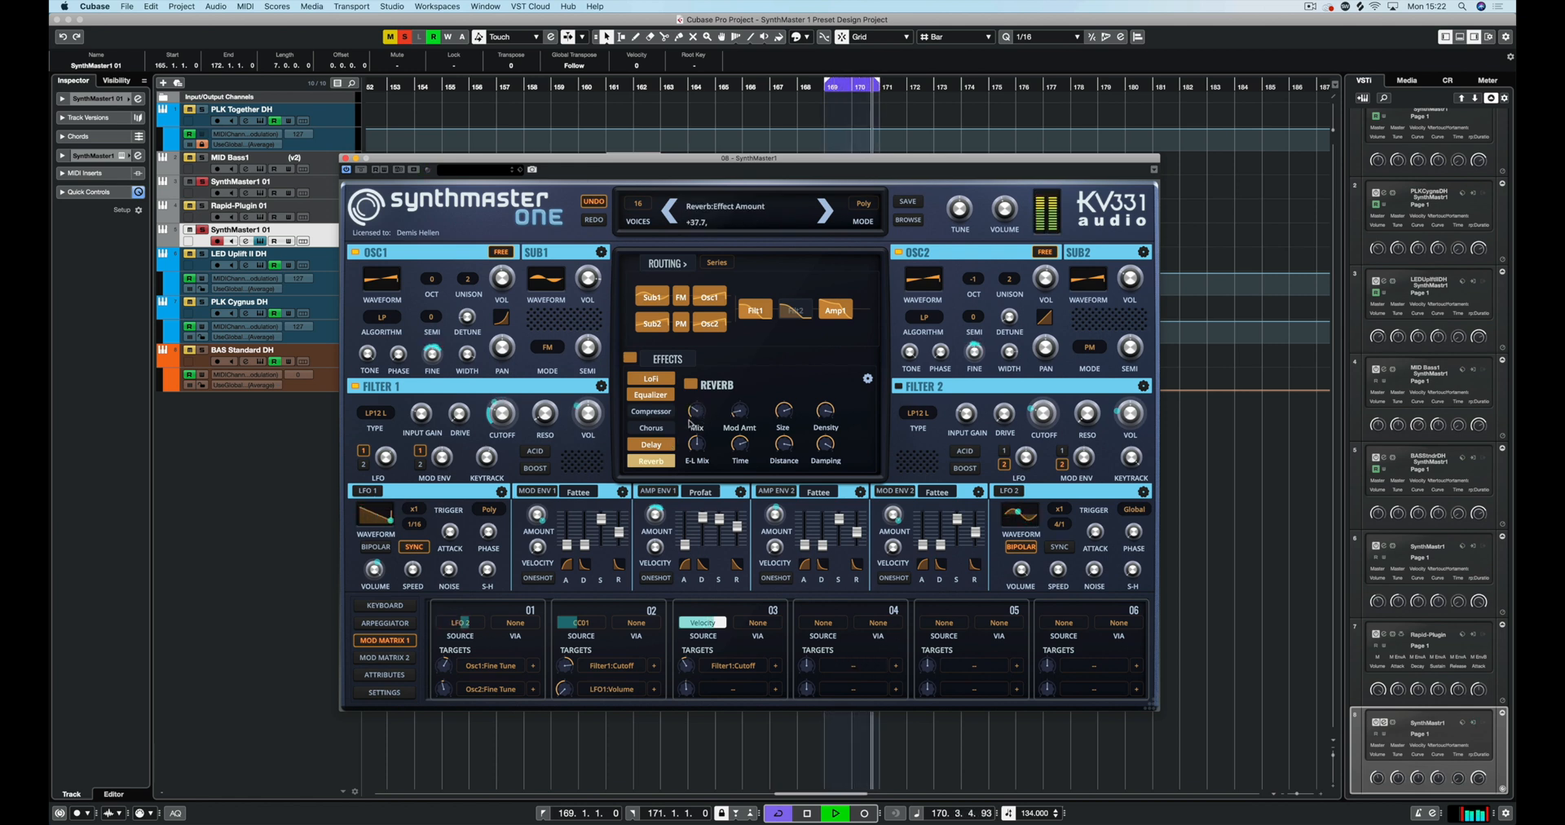
Set the source of slot 04 in the first modulation matrix to Constant
click(823, 623)
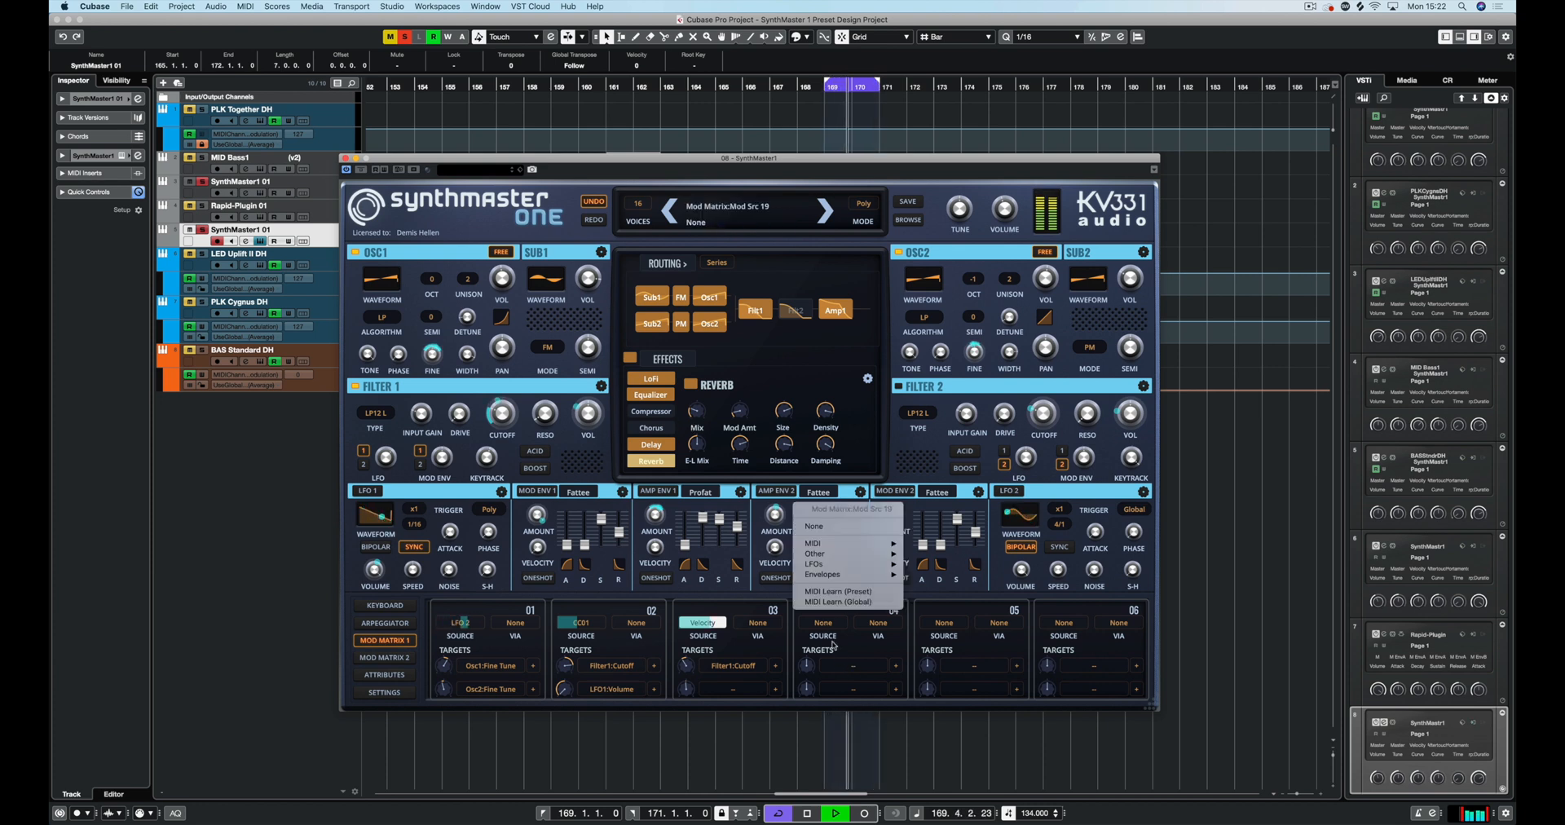
mouse_move(838, 556)
click(930, 549)
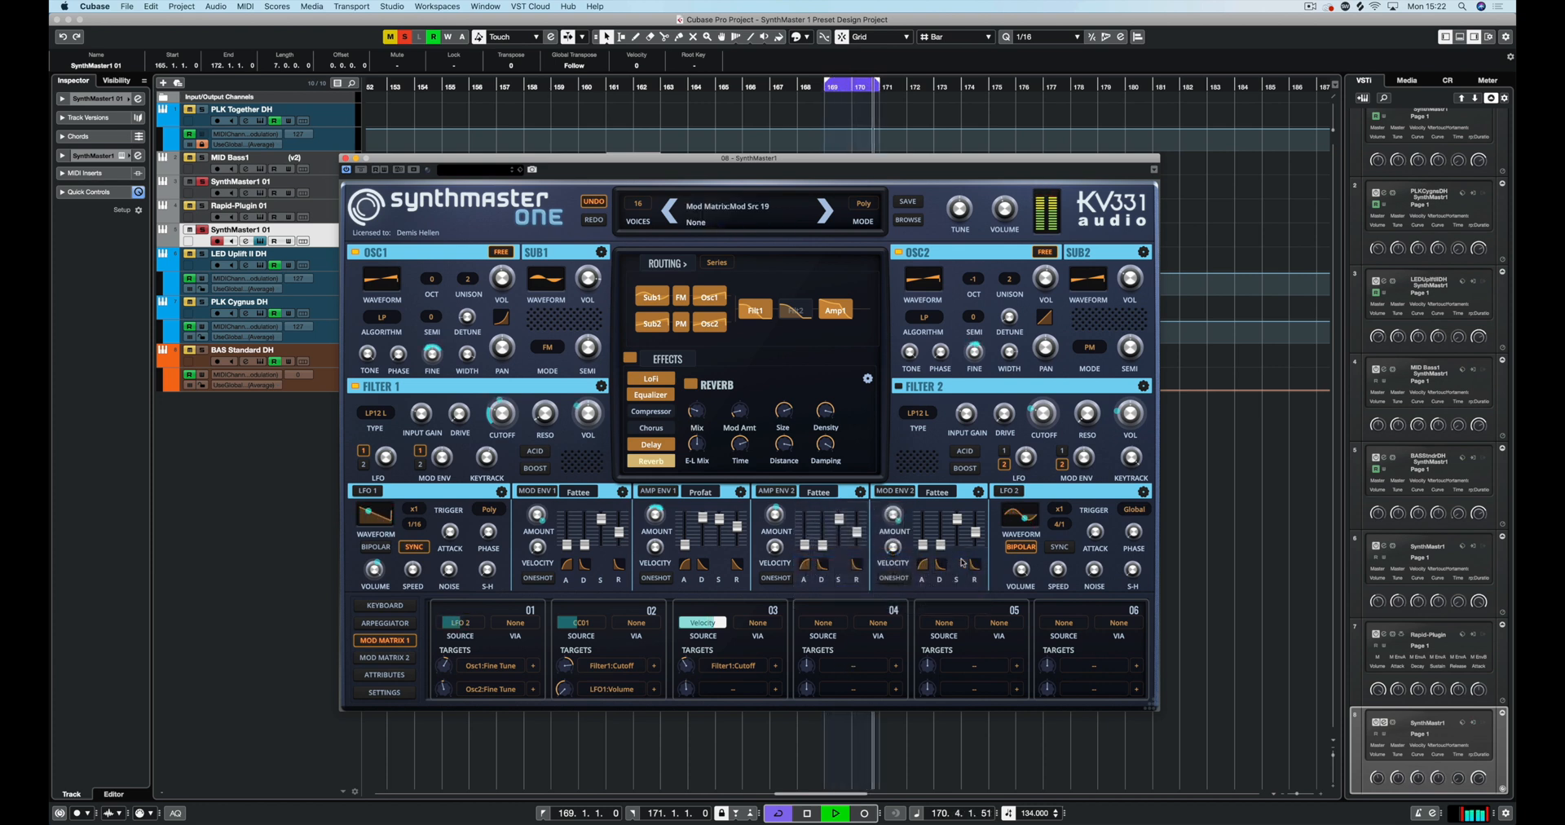
Try Reverb:Effect Amount as the Constant slot's first target with a modulation amount of about -56.4
click(853, 666)
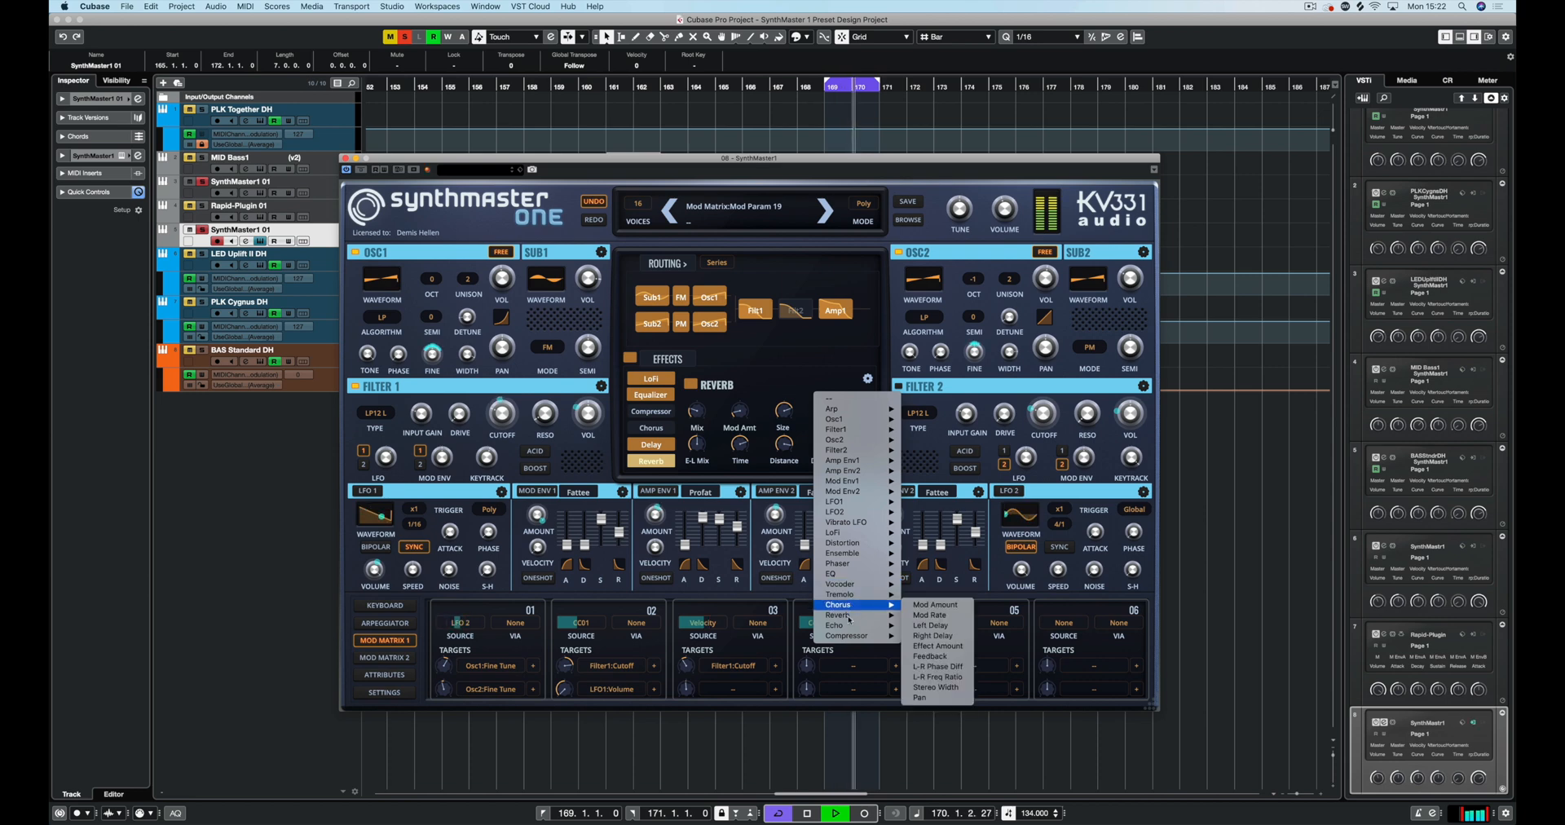
mouse_move(853, 617)
click(938, 667)
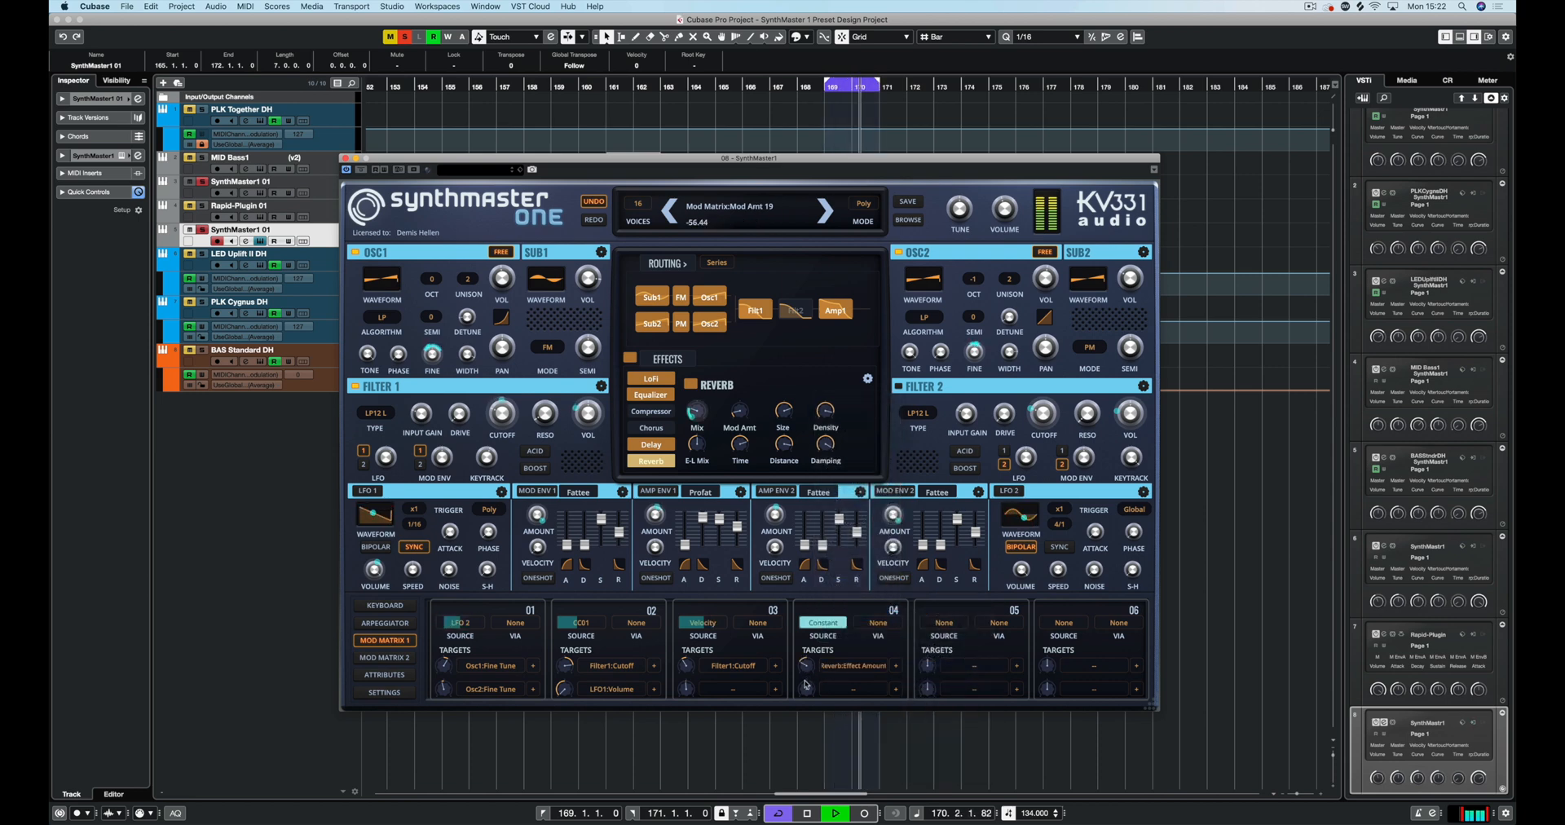
drag(805, 685, 809, 677)
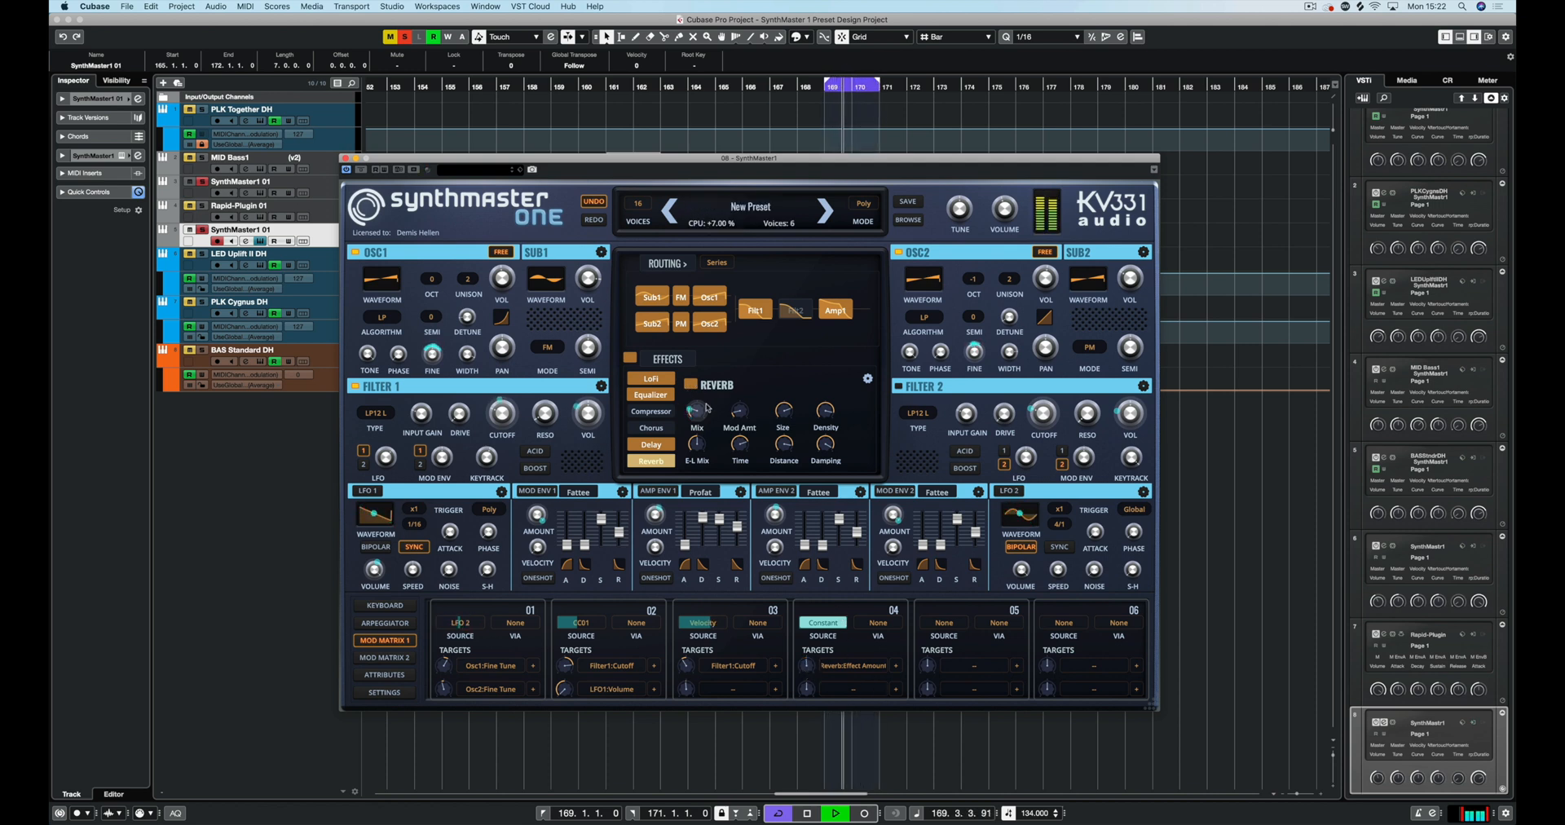
Assign Chorus:Effect Amount as the Constant slot's first target, enable Chorus and set the modulation amount to about -36.3
click(840, 666)
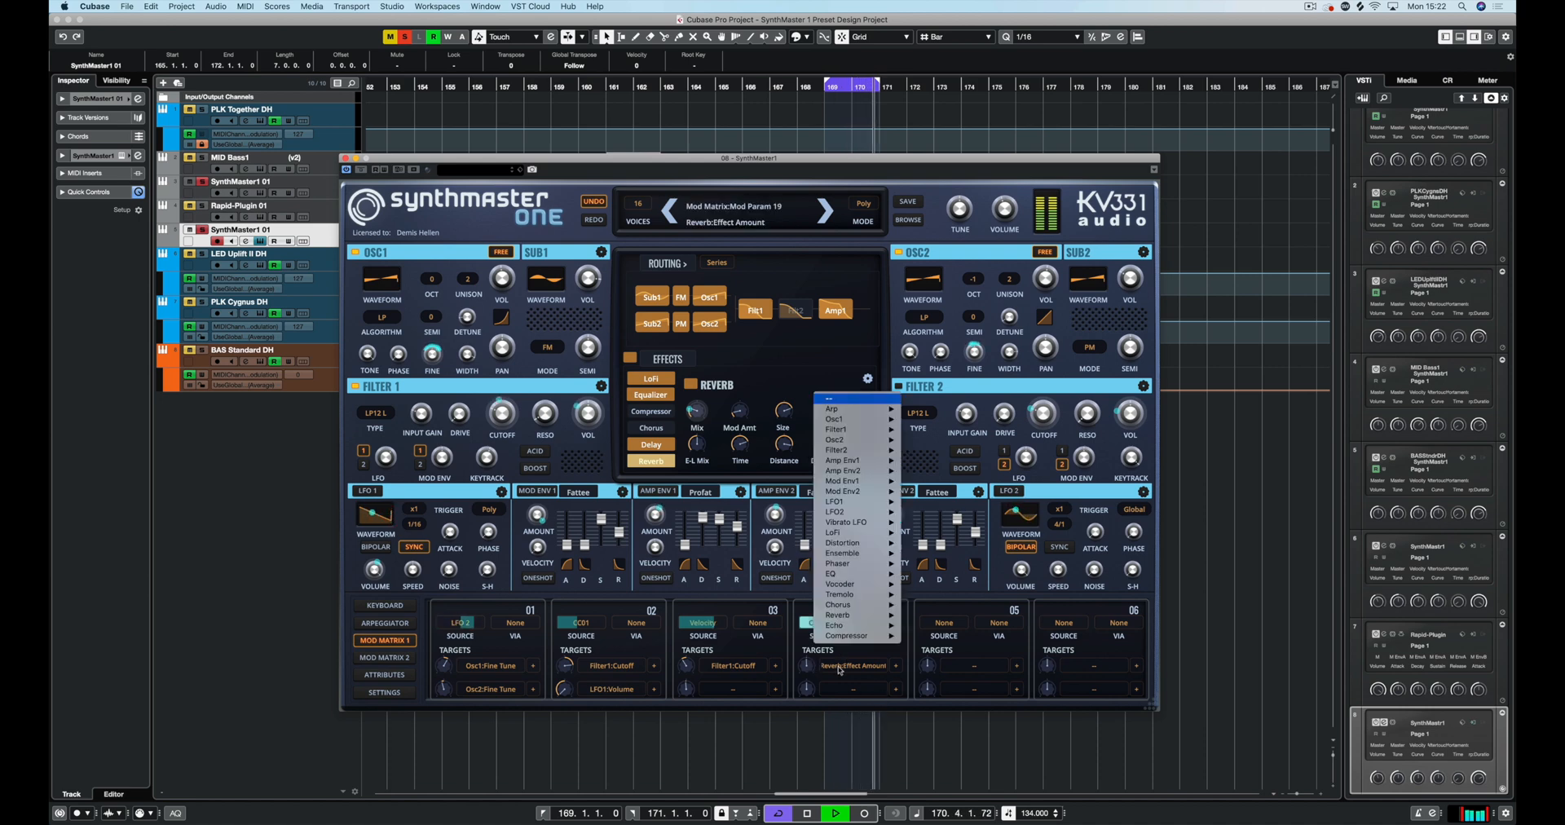
mouse_move(856, 604)
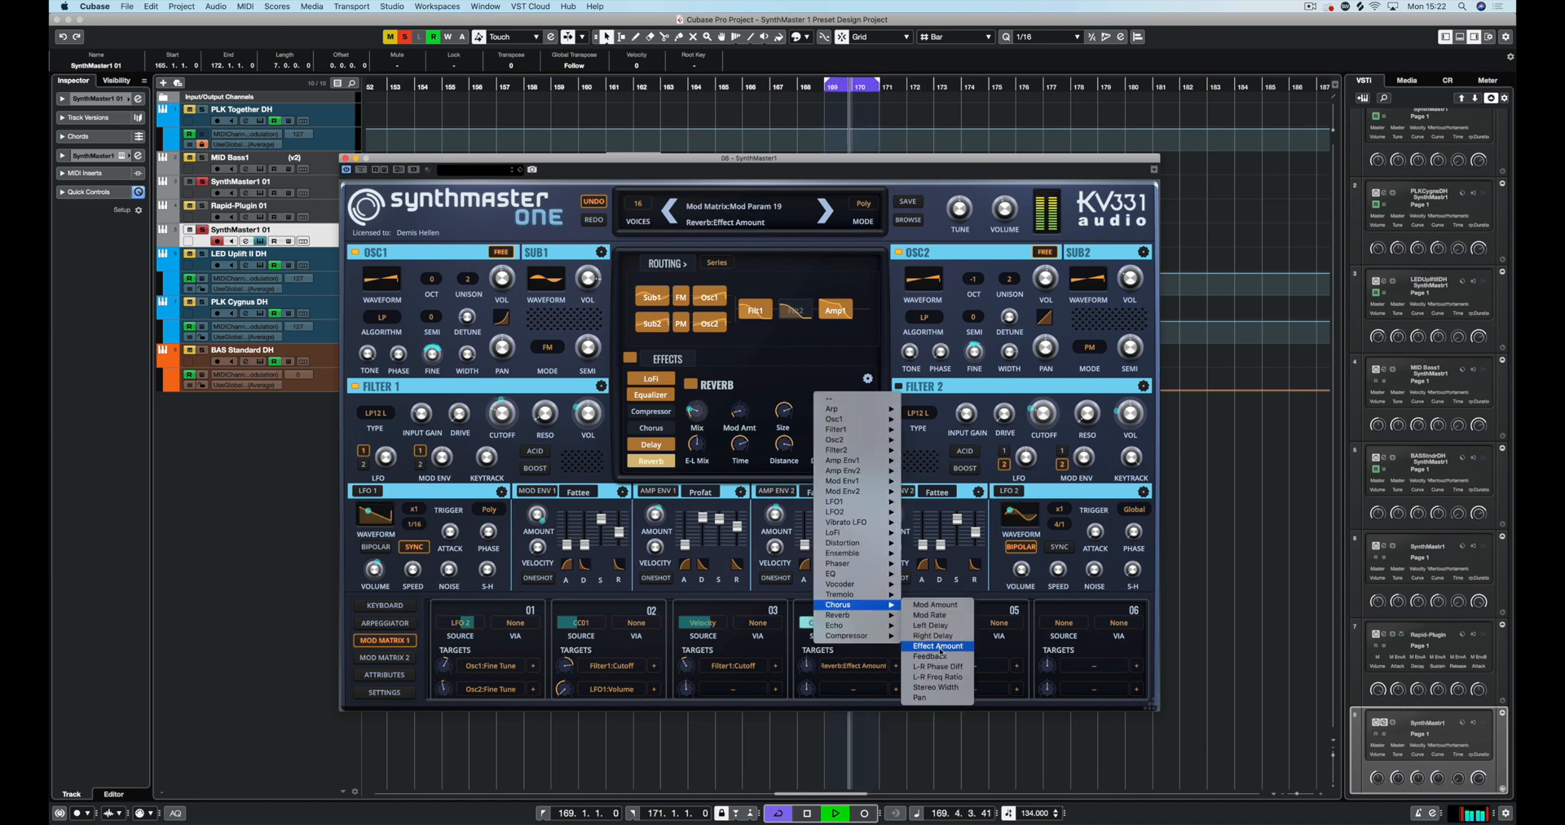
click(938, 646)
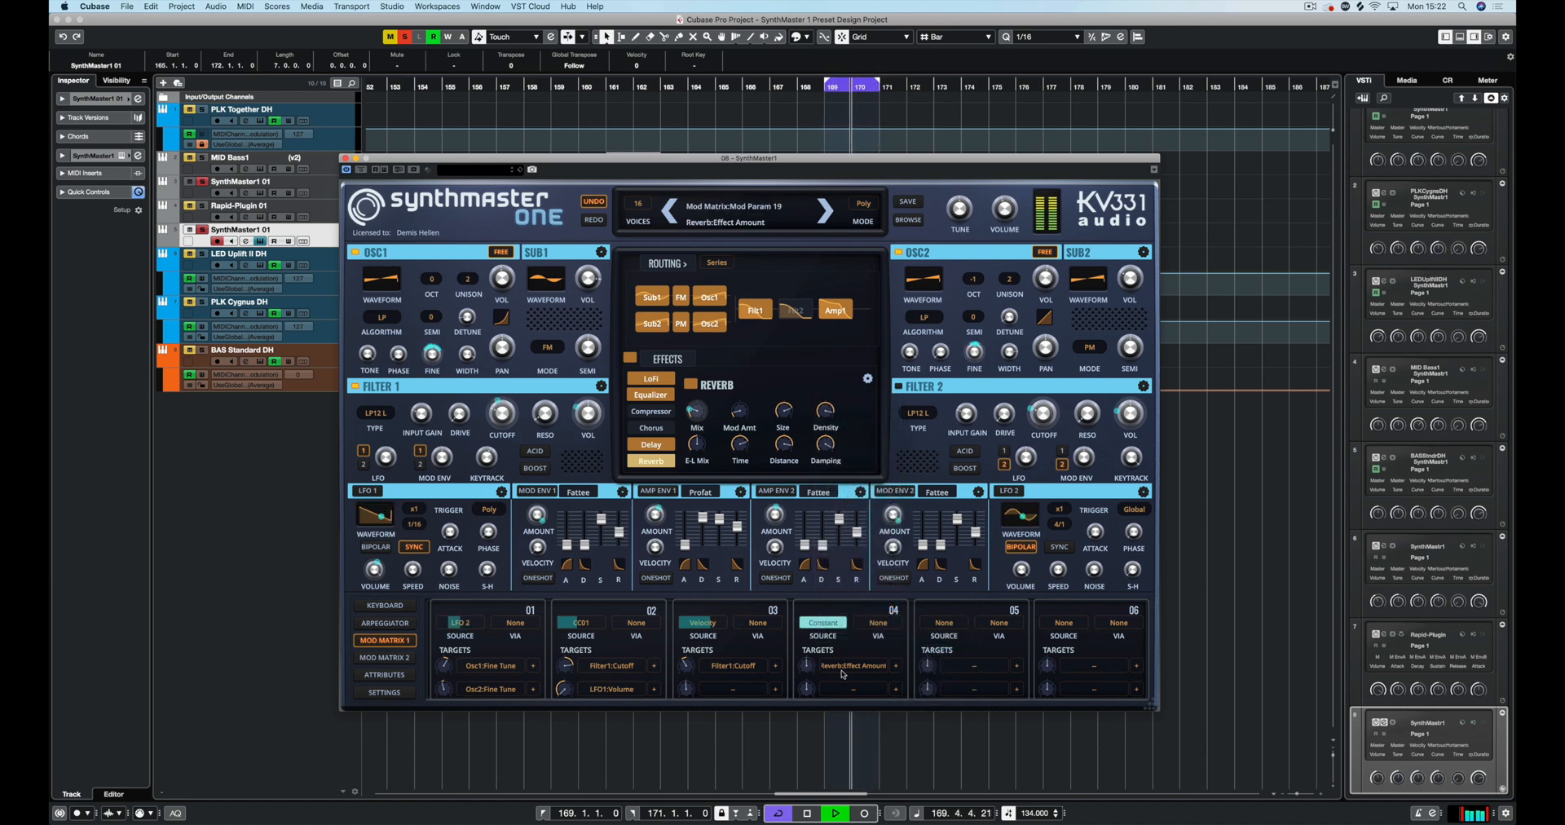
click(653, 427)
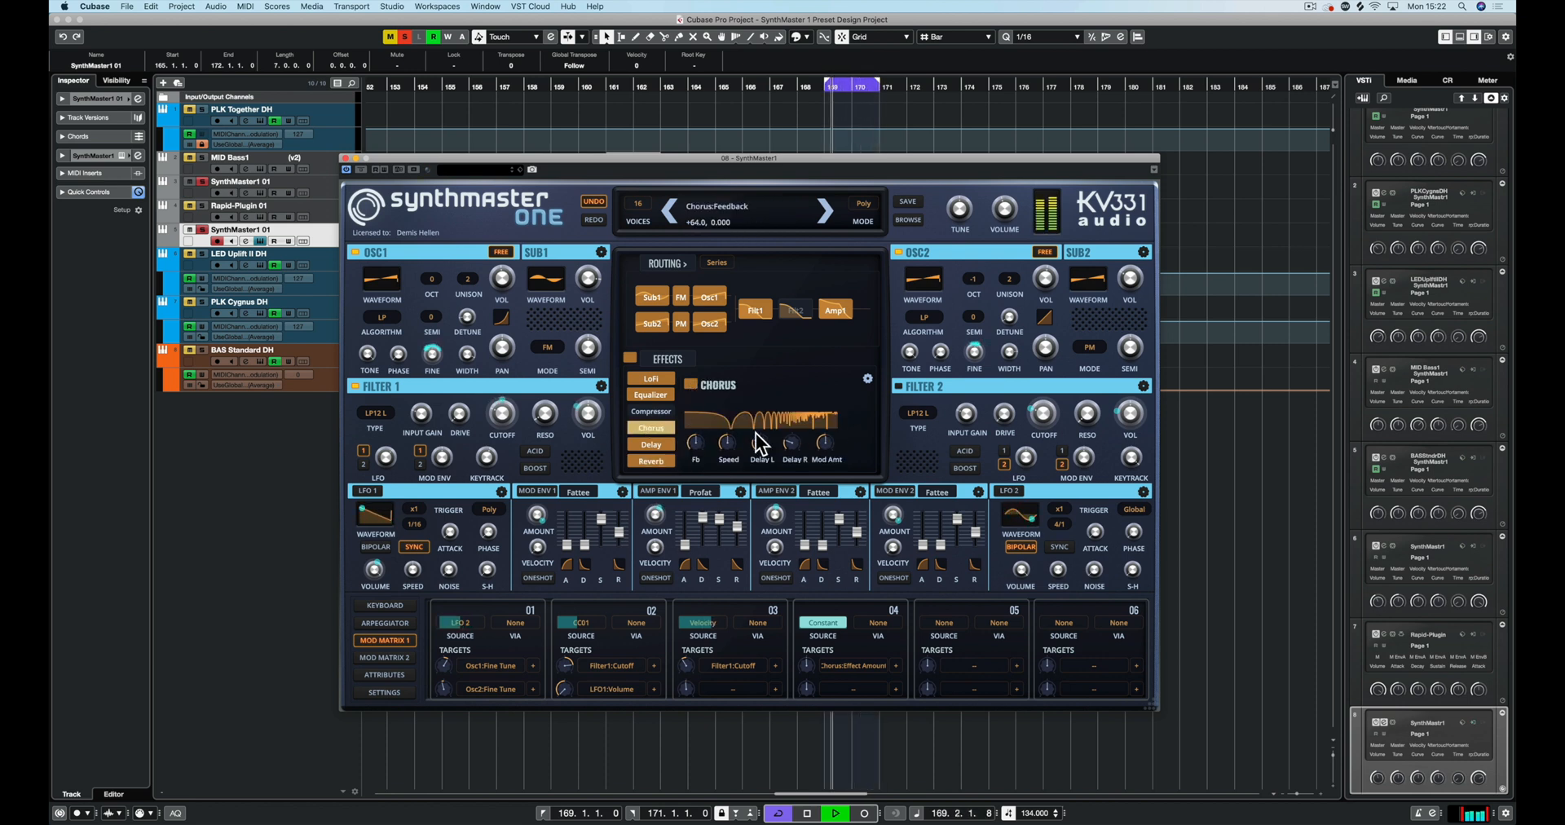
mouse_move(799, 667)
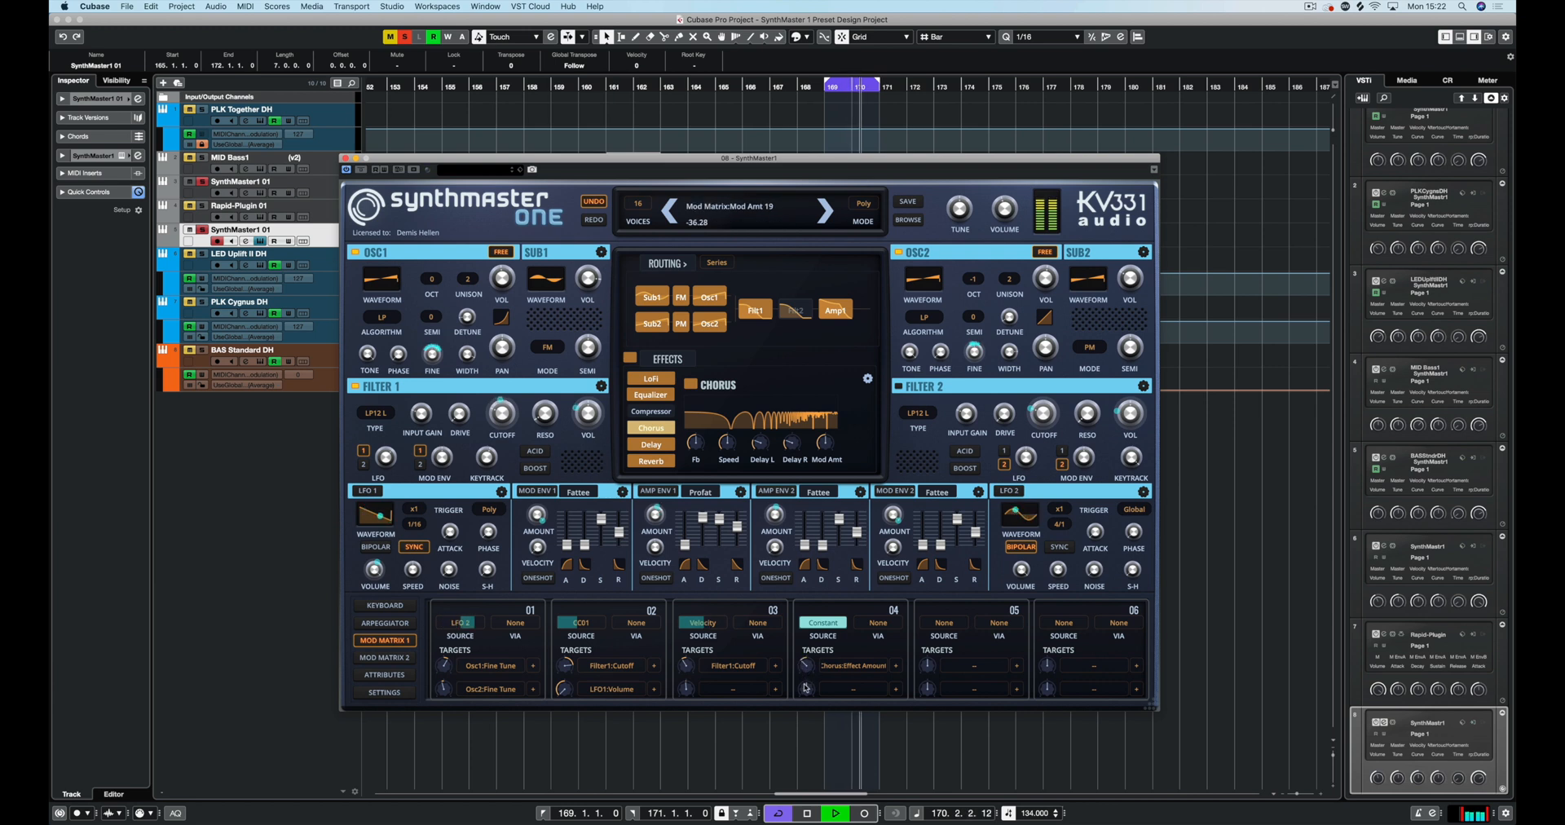
mouse_move(806, 689)
mouse_down()
mouse_move(808, 657)
mouse_move(808, 687)
mouse_up()
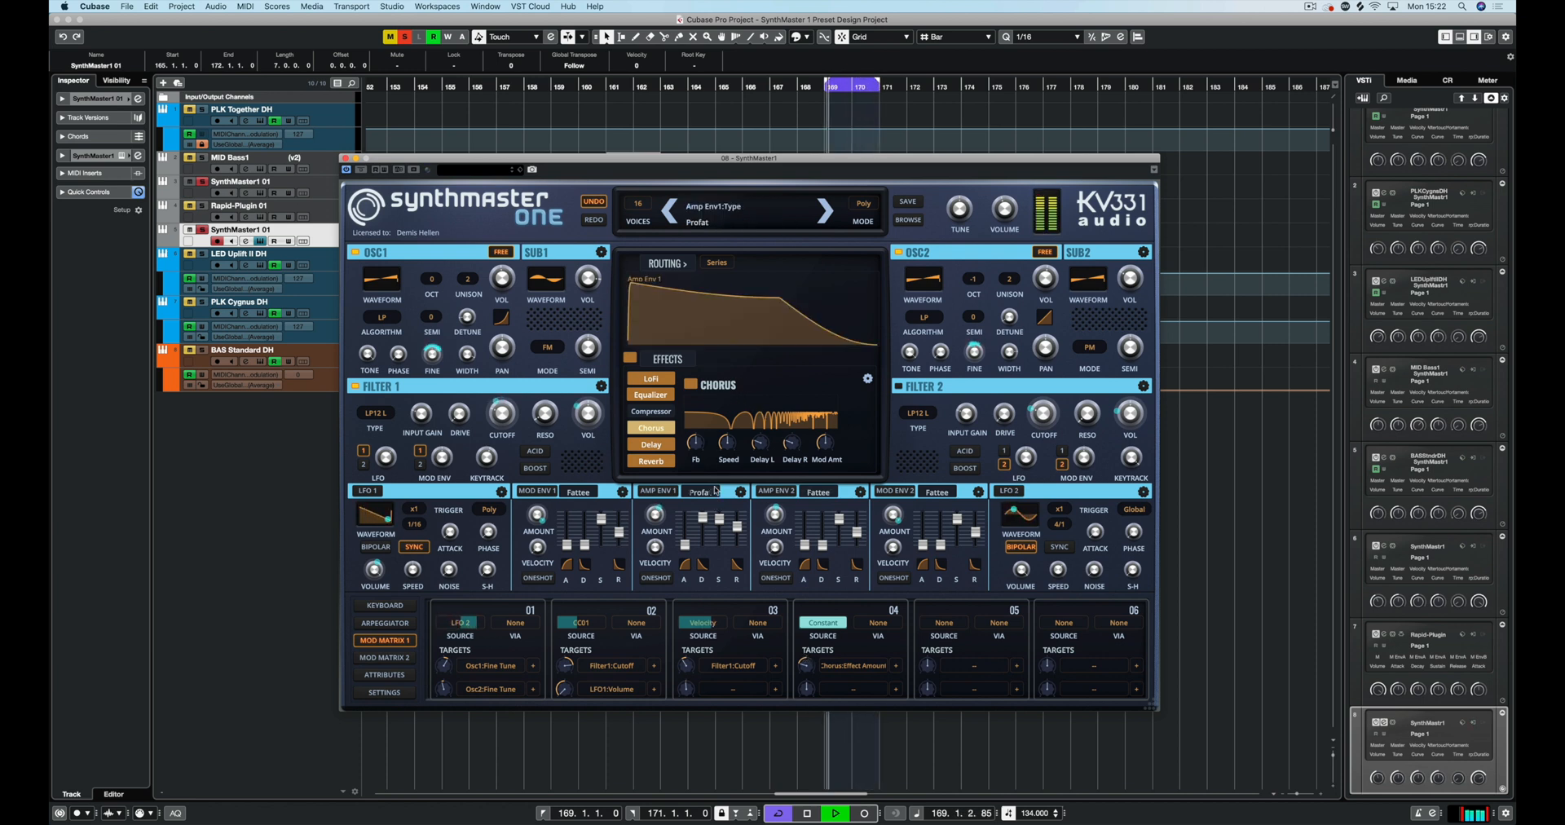
Bypass the Chorus effect and choose Series as the filter structure in the routing section
click(691, 384)
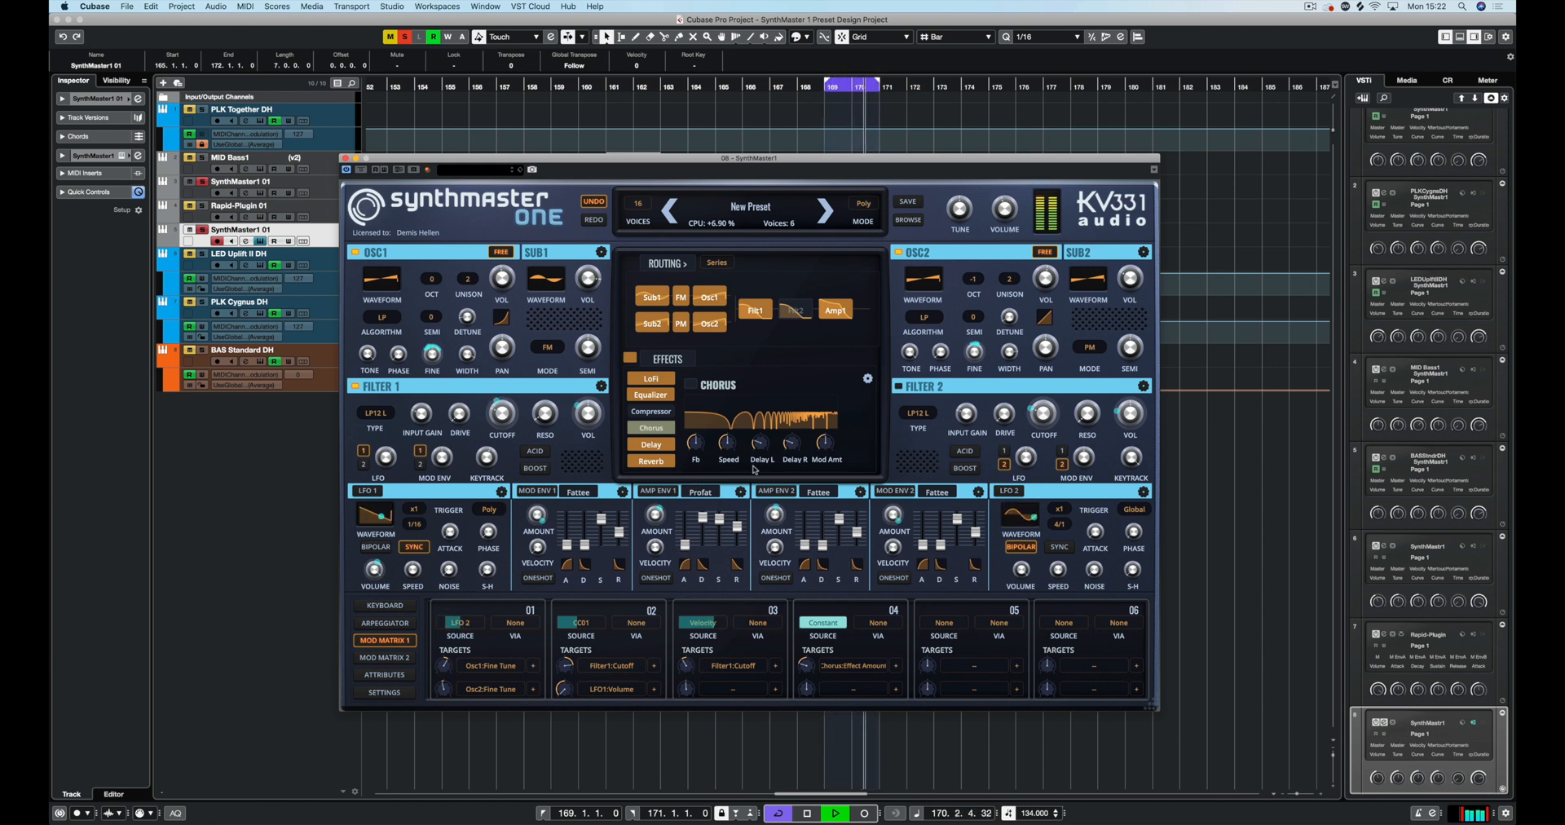
mouse_move(821, 547)
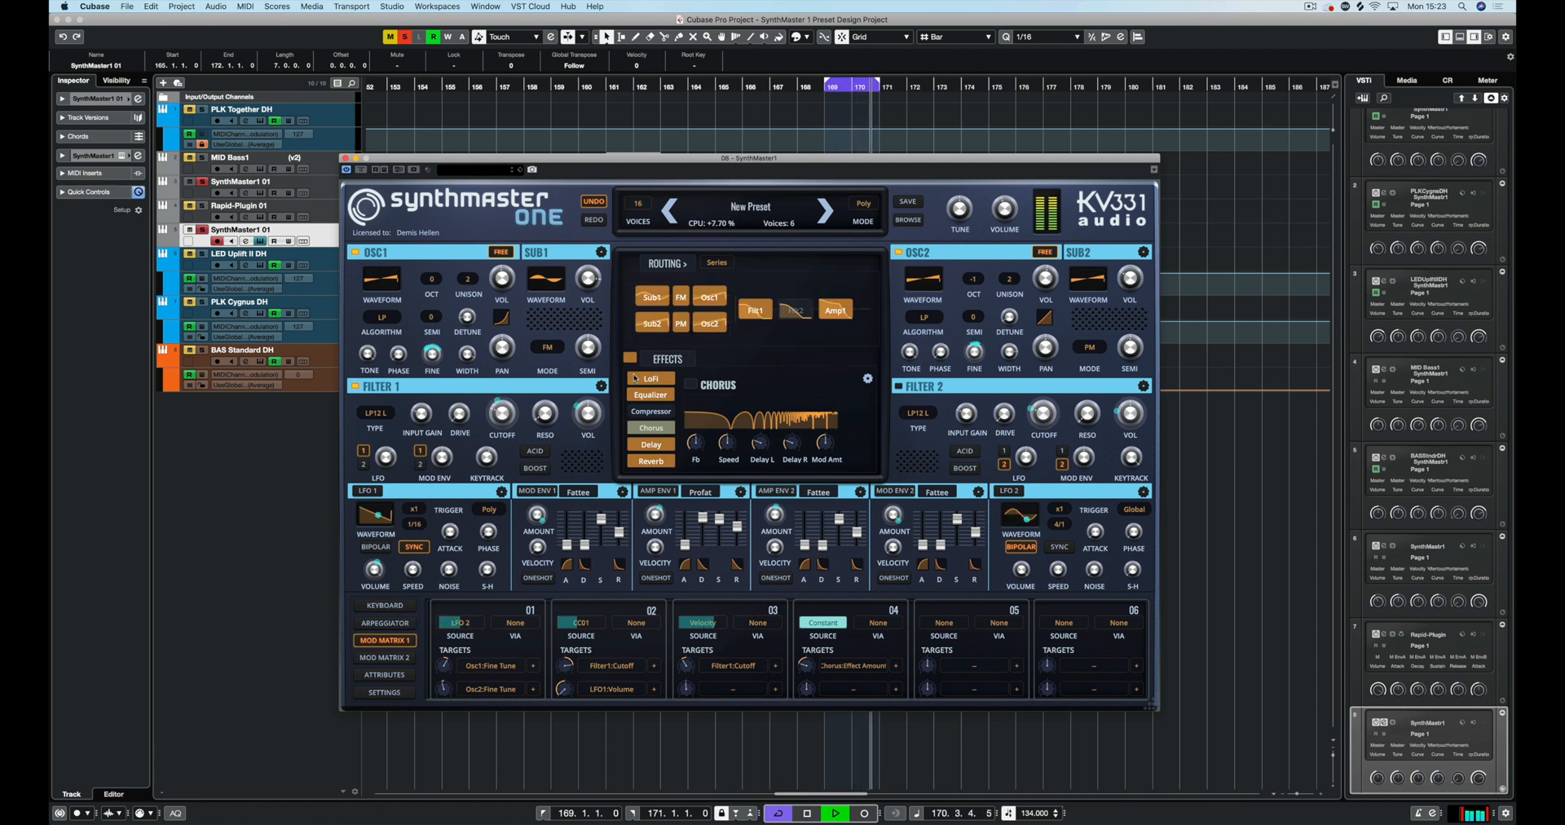
click(716, 262)
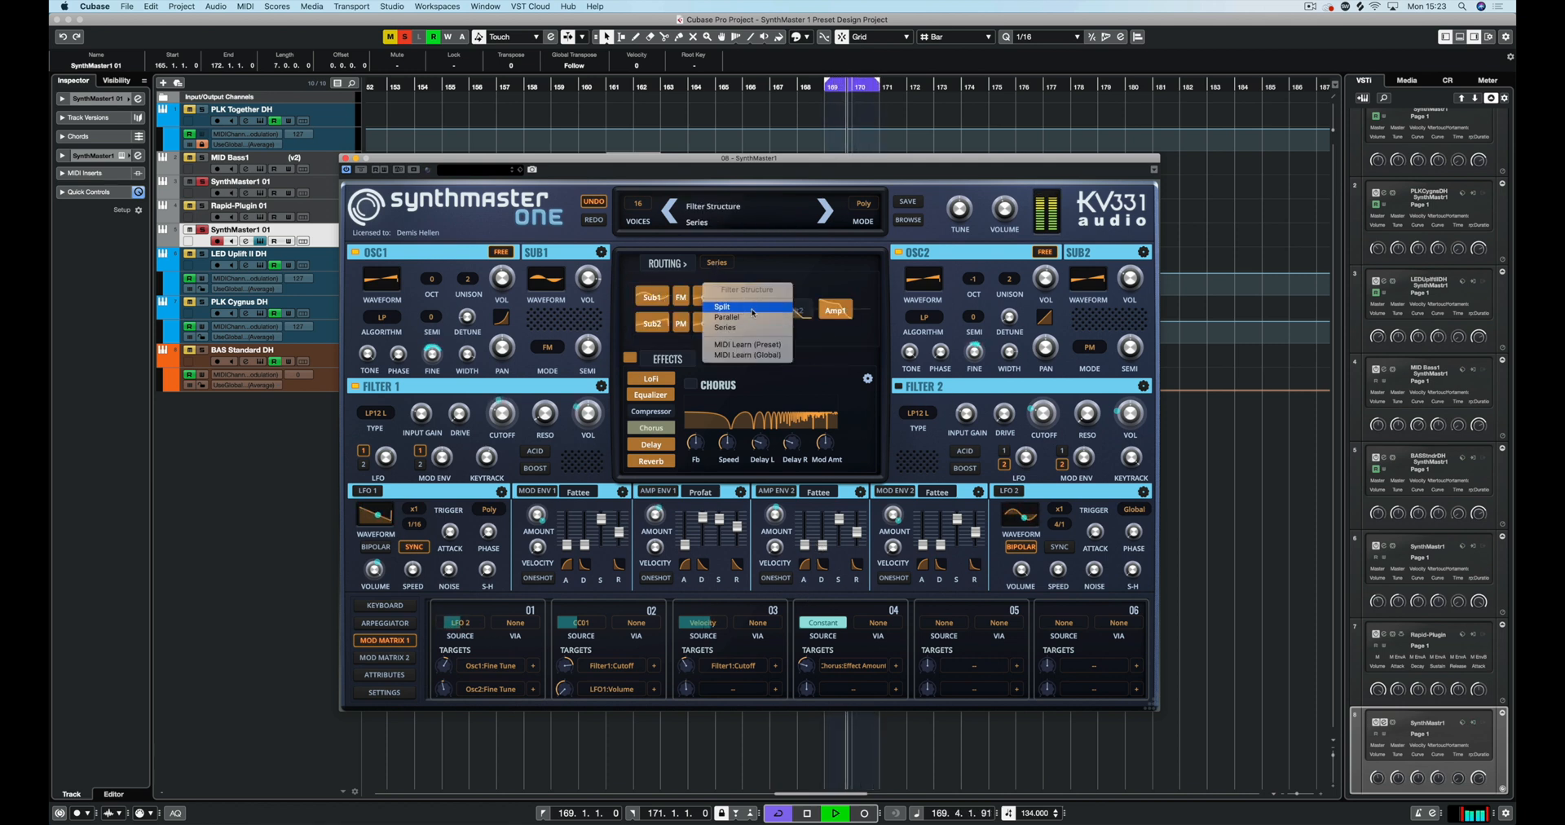
click(725, 327)
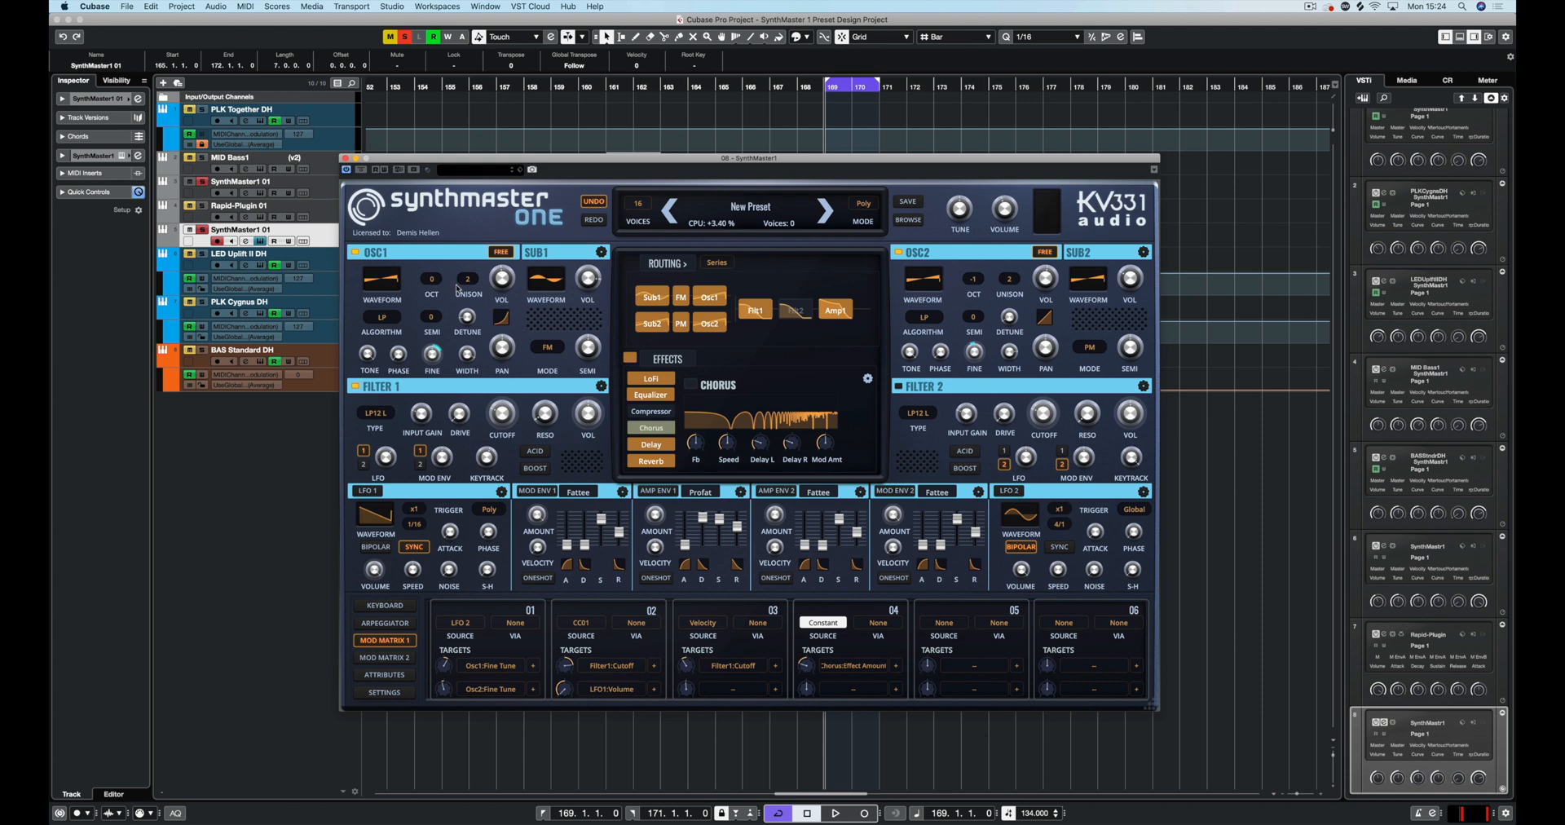
mouse_move(467, 353)
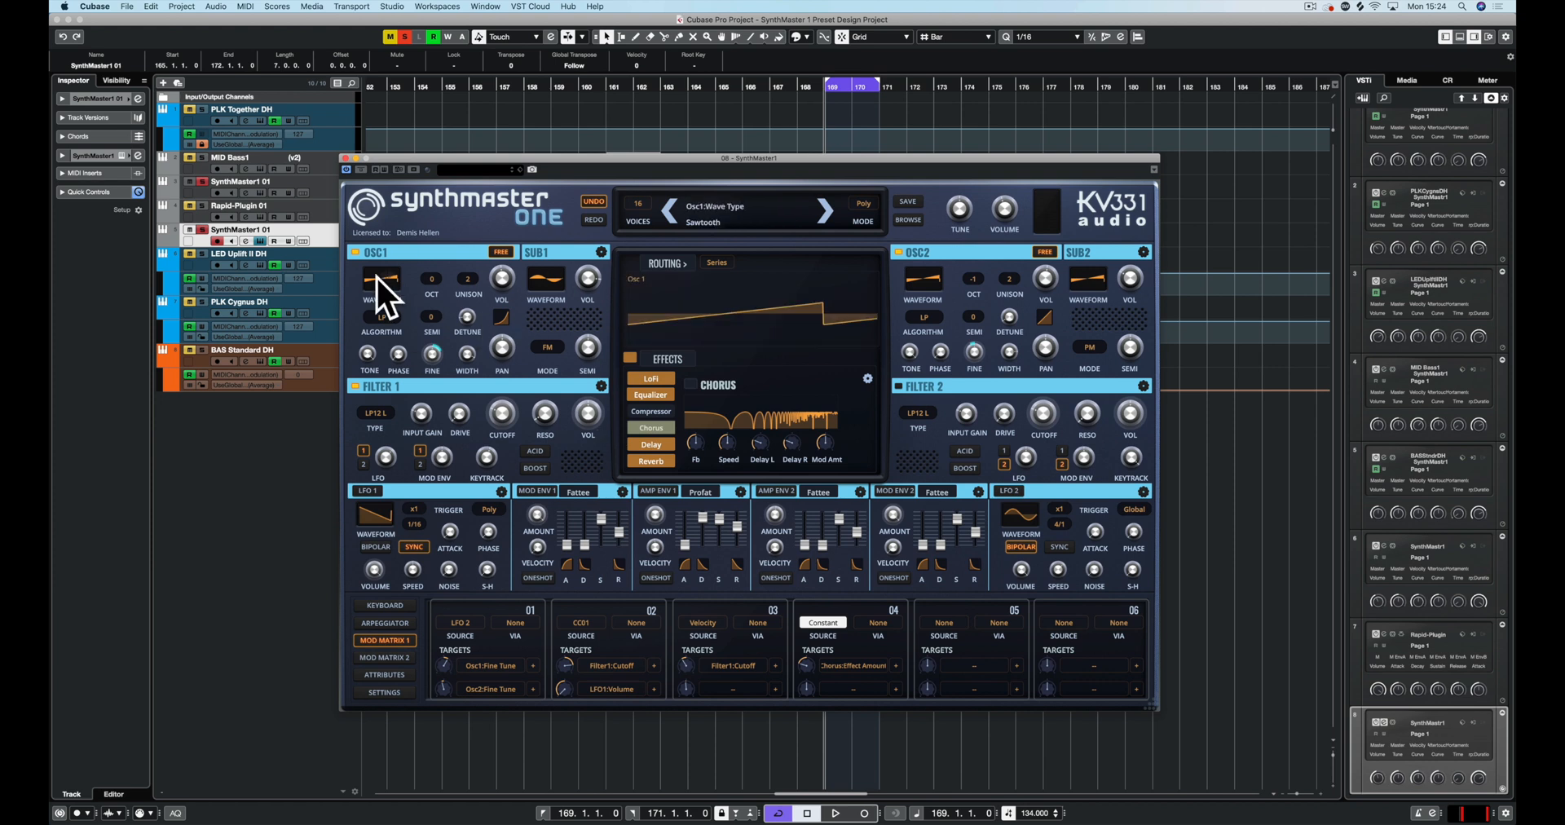
mouse_move(467, 317)
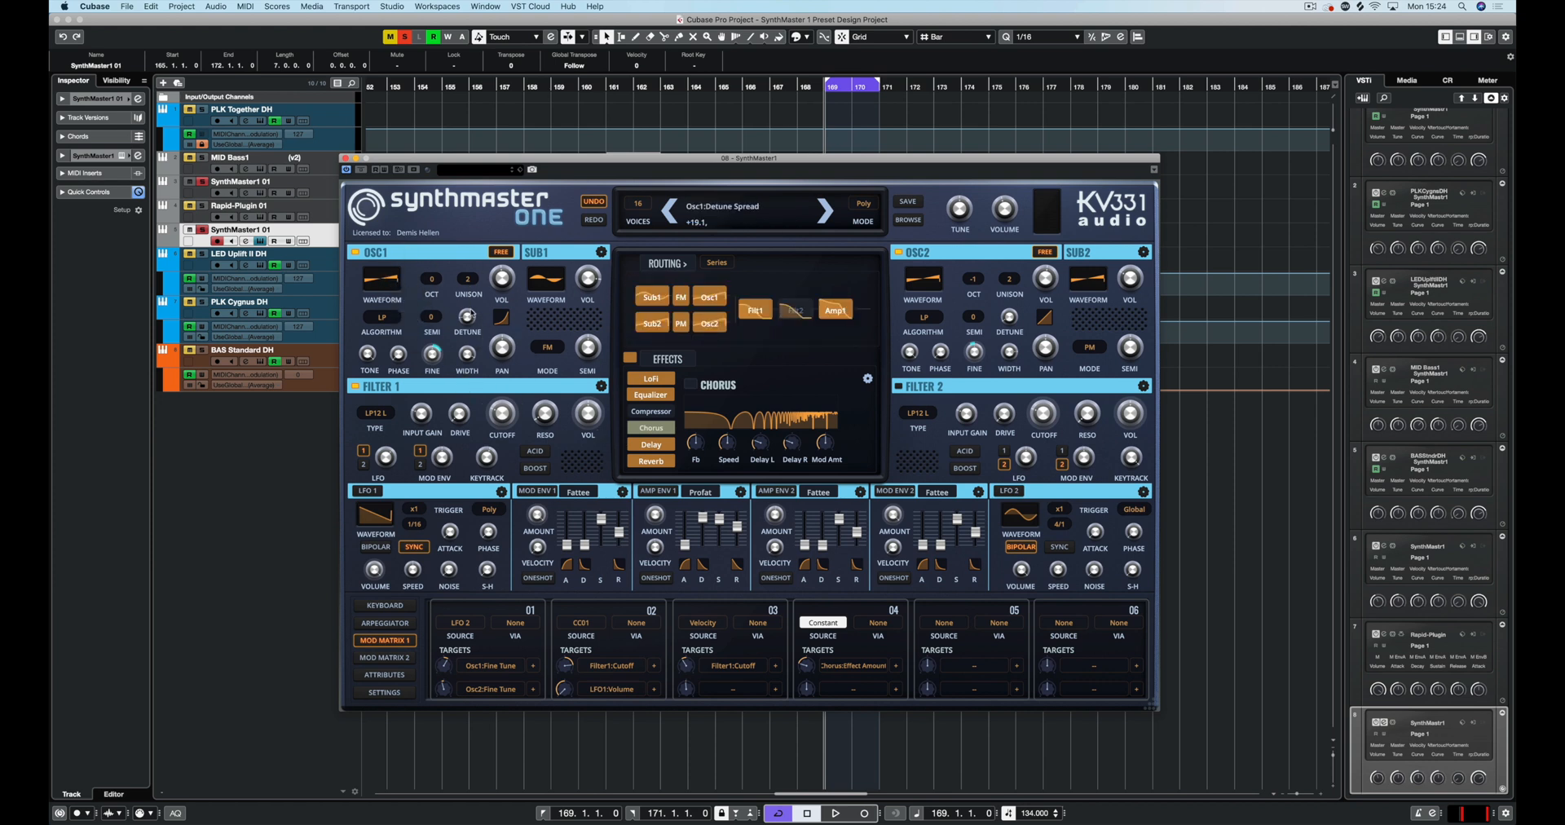